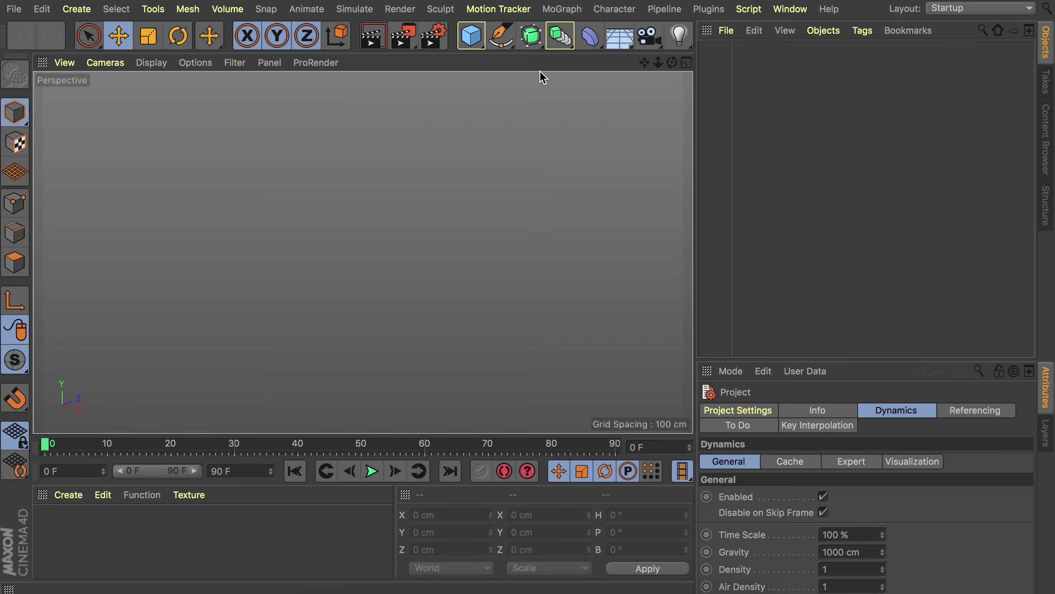
Add a star spline and set its plane to XZ.
click(502, 36)
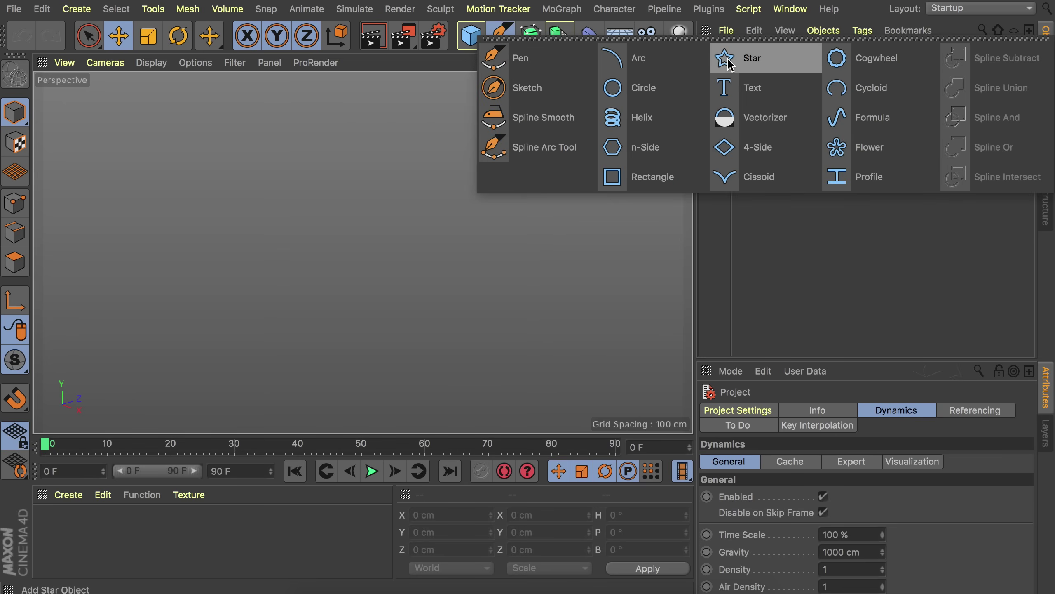
click(729, 64)
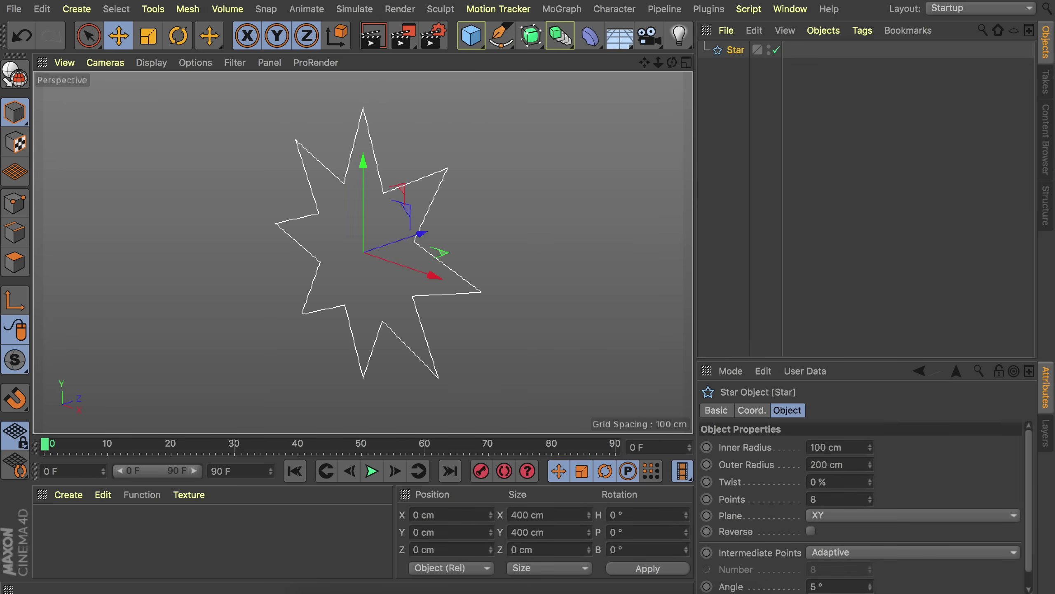
click(855, 515)
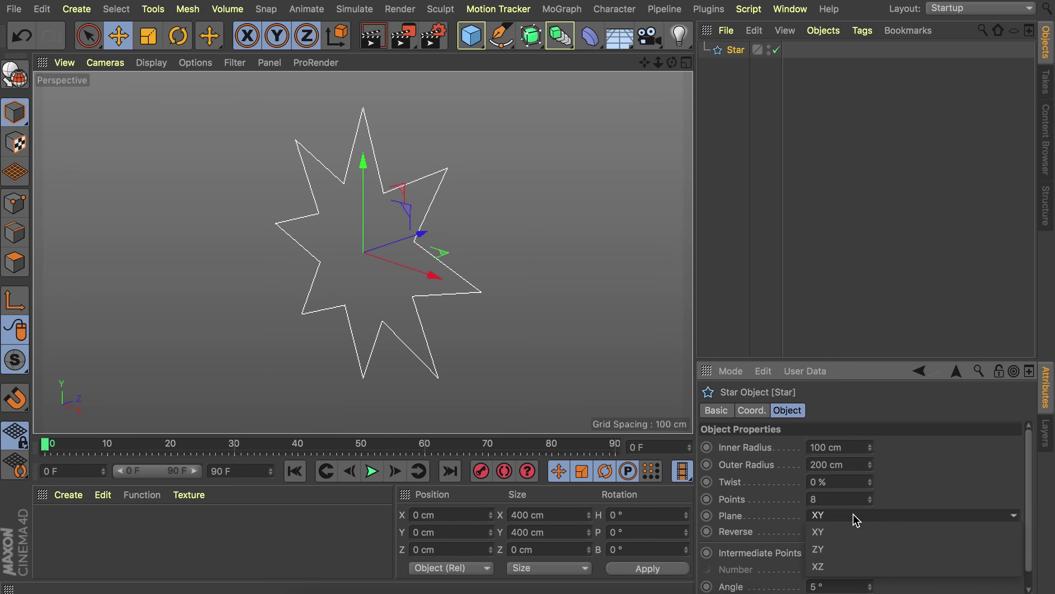
click(848, 566)
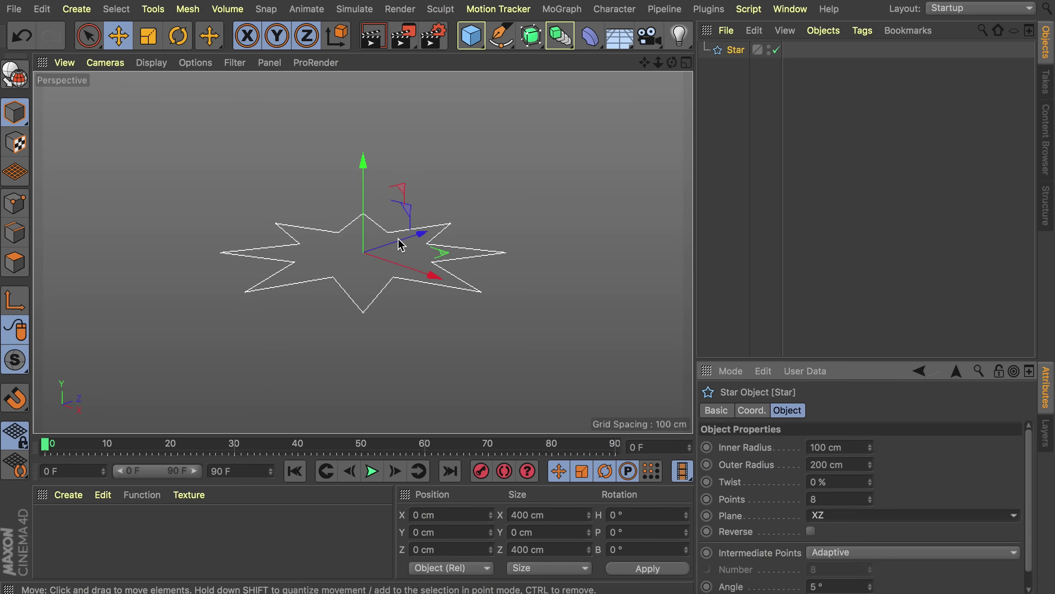
alt+drag(400, 245, 403, 303)
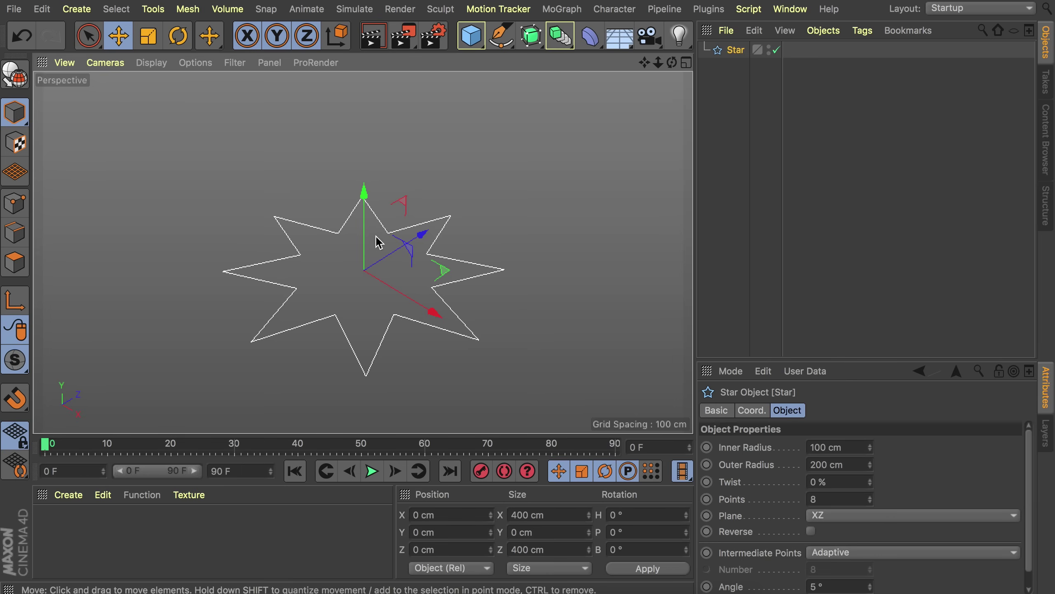
alt+drag(427, 255, 424, 313)
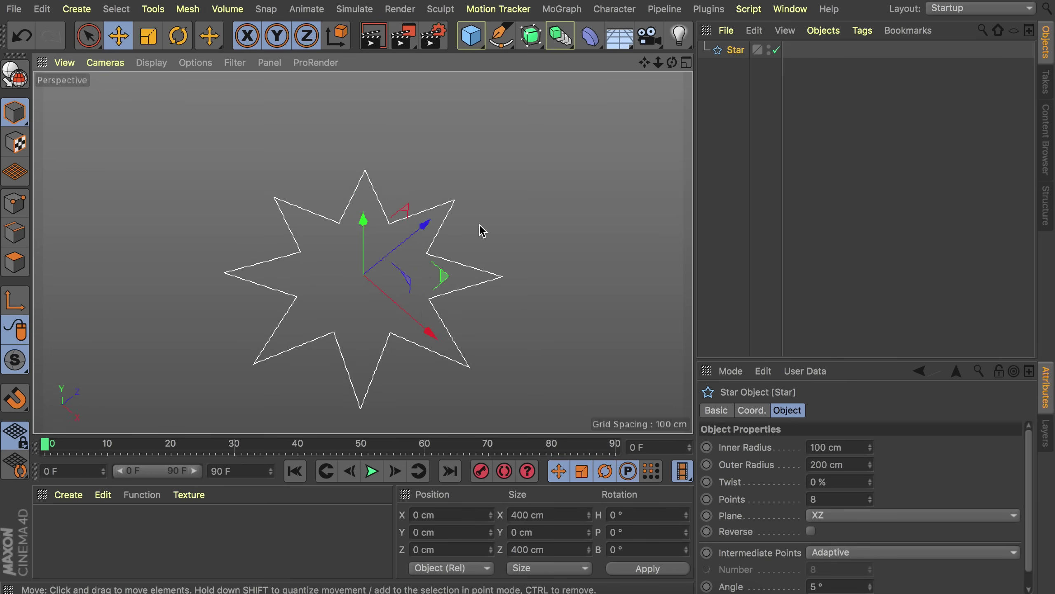
Reduce the star's size, setting its inner radius to 40 cm and outer radius to 58 cm.
key(t)
drag(499, 231, 314, 224)
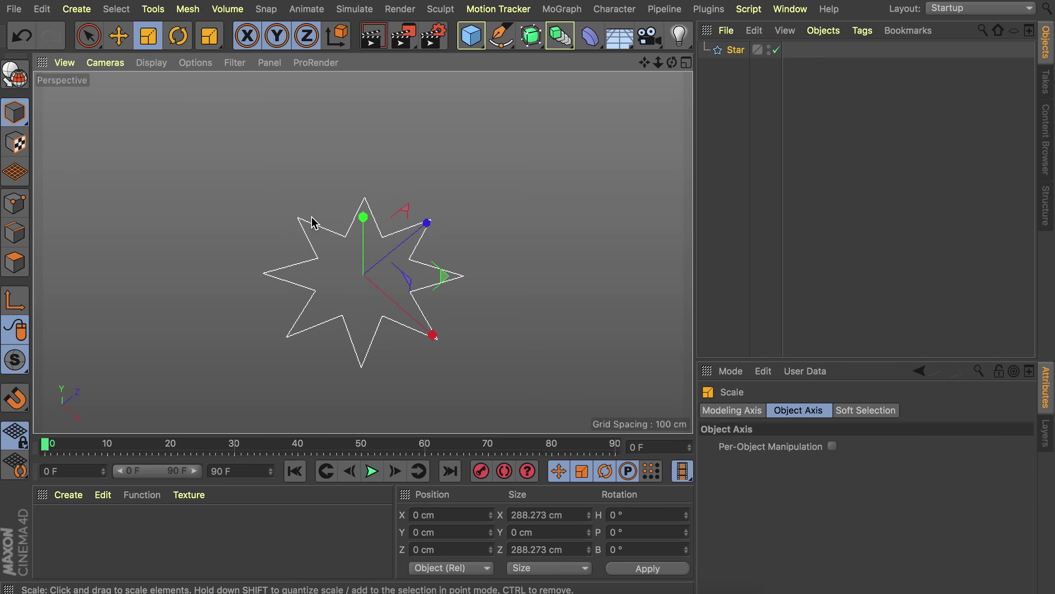
click(718, 51)
double_click(850, 448)
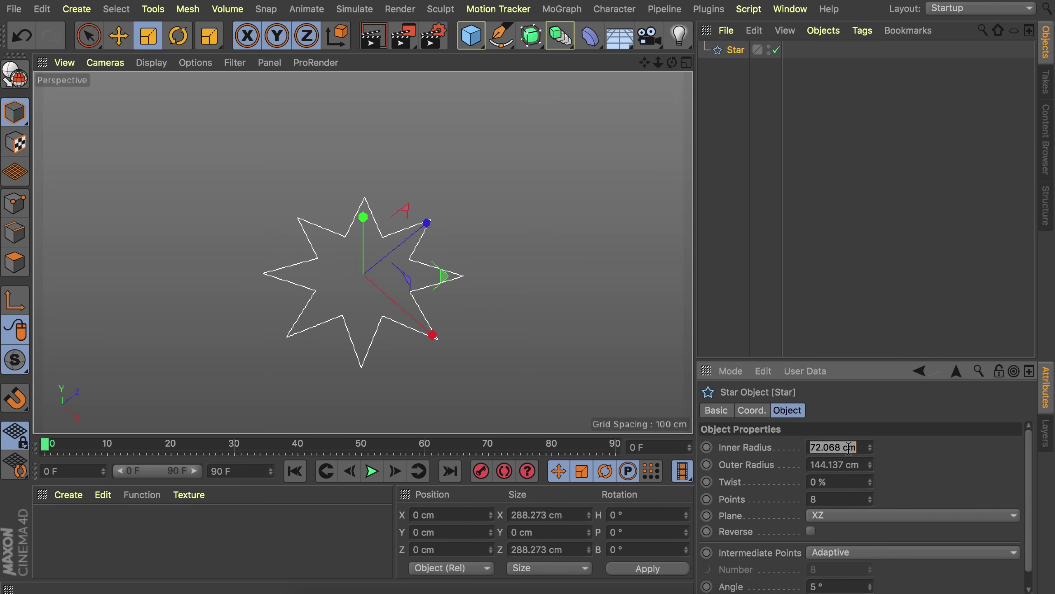
text(40)
key(Tab)
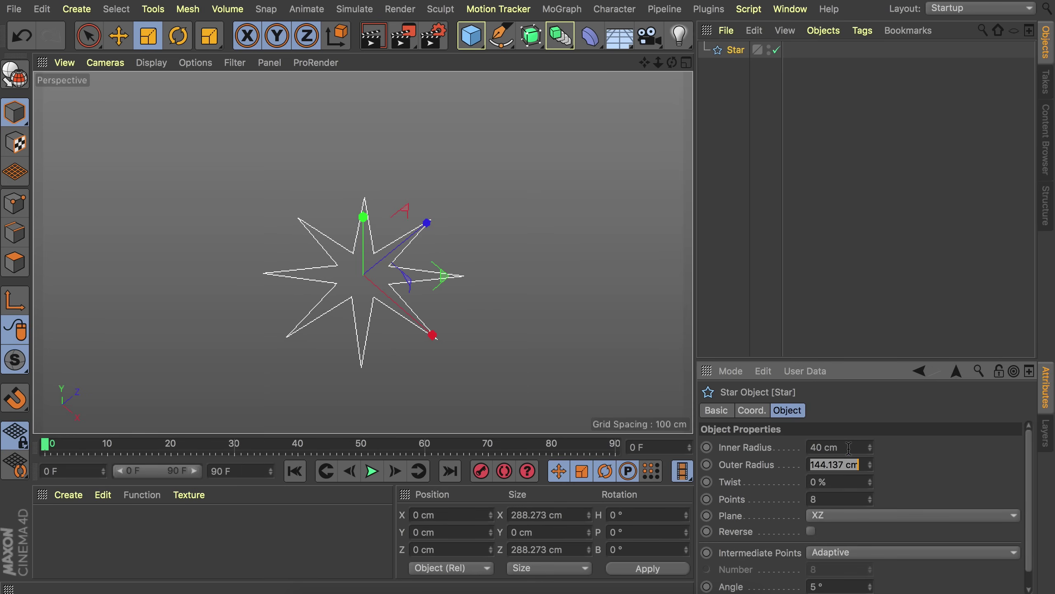
text(58)
key(Return)
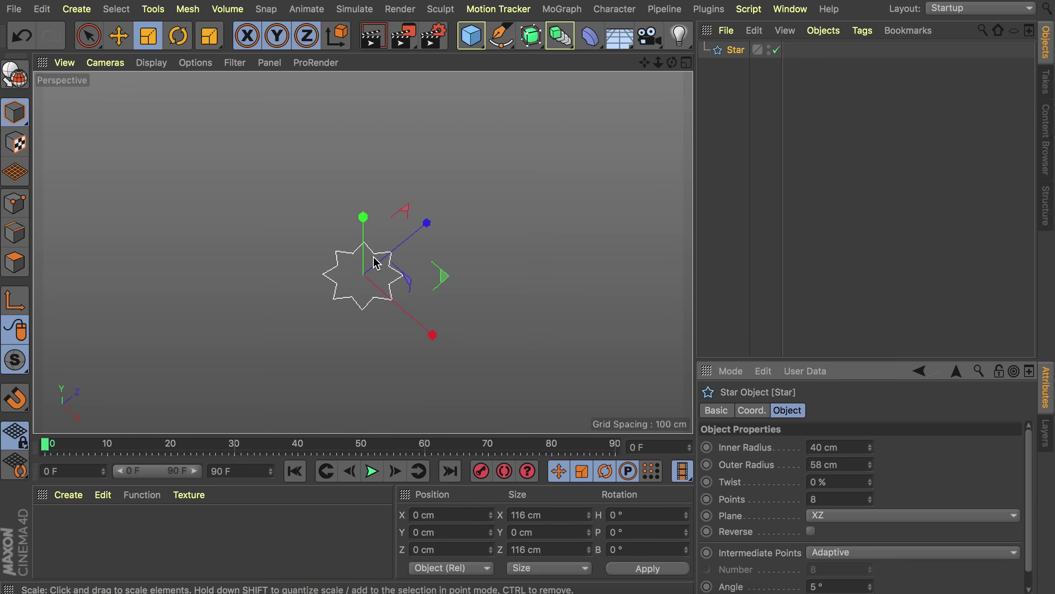
Add an Extrude generator and make the star spline its child.
scroll(400, 214, up, 10)
scroll(412, 222, down, 5)
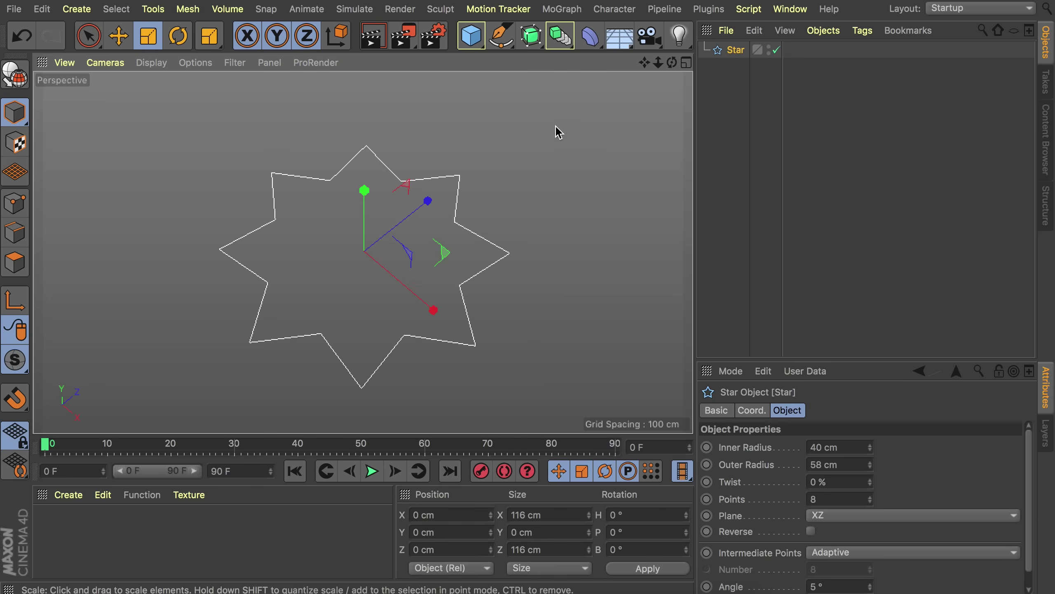
drag(560, 35, 743, 50)
alt+drag(415, 207, 453, 179)
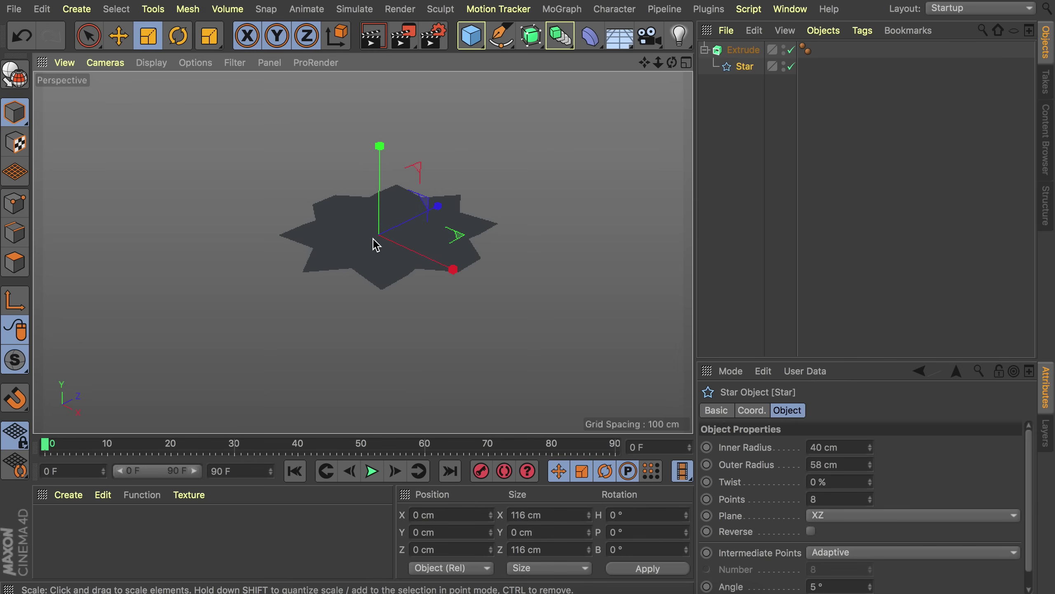
Set the Extrude object's movement to 322 cm in Y and 0 cm in Z.
click(744, 51)
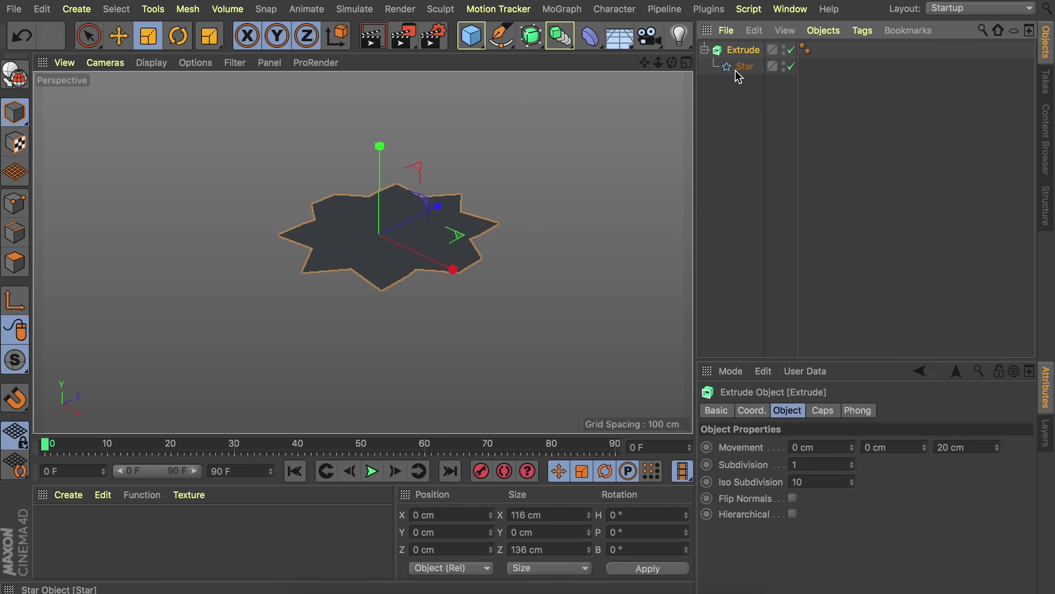
double_click(959, 448)
text(0)
key(Return)
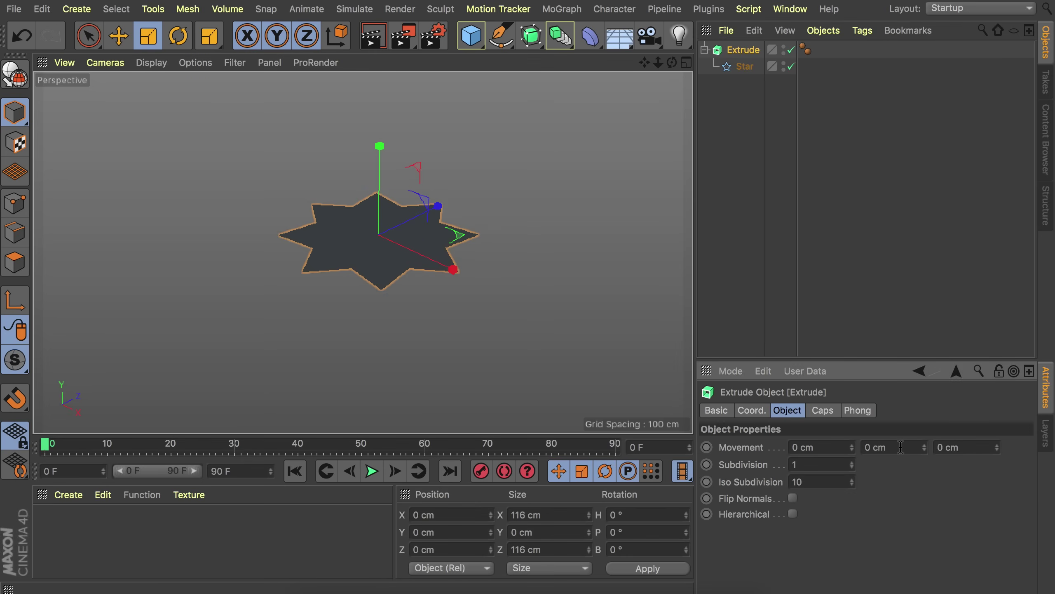
drag(925, 447, 925, 412)
alt+middle_drag(496, 219, 491, 278)
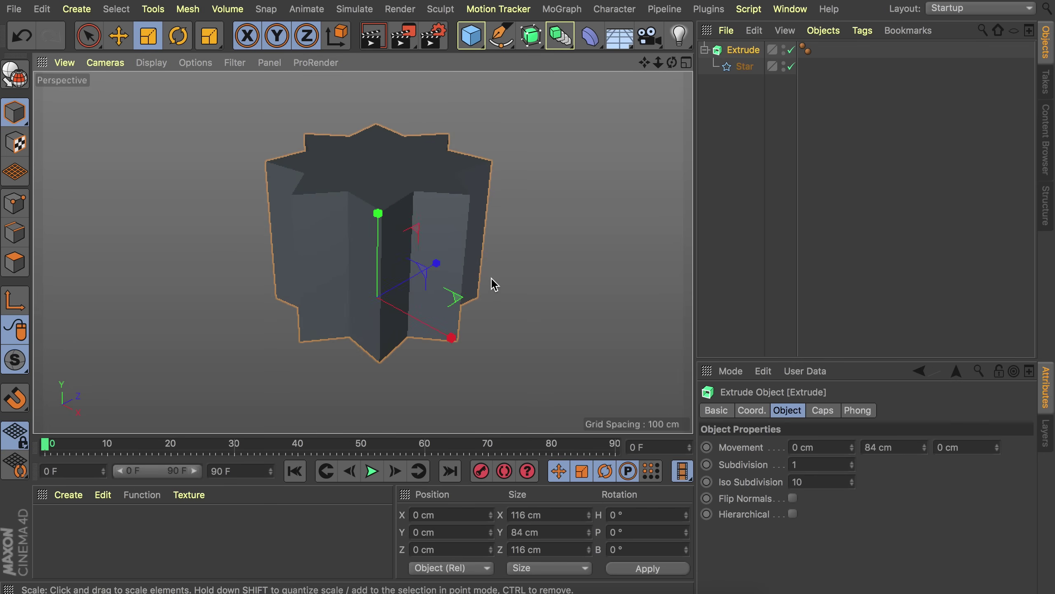
double_click(910, 449)
text(322)
key(Return)
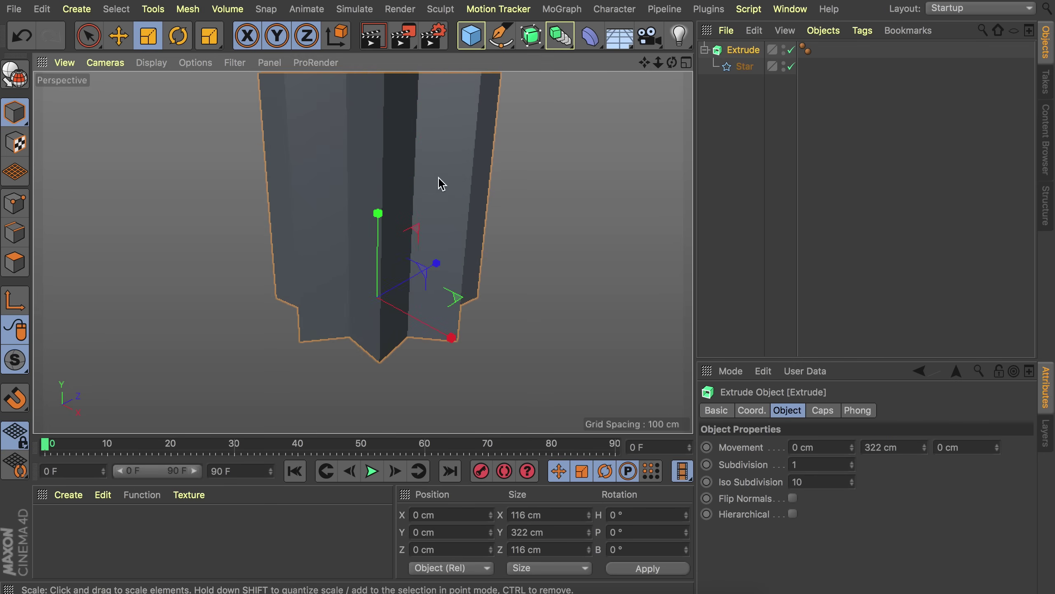
Change both the start and end caps of the Extrude object to Fillet Cap.
scroll(401, 250, down, 3)
mouse_move(385, 206)
alt+mouse_down()
mouse_move(433, 214)
mouse_move(401, 219)
alt+mouse_up()
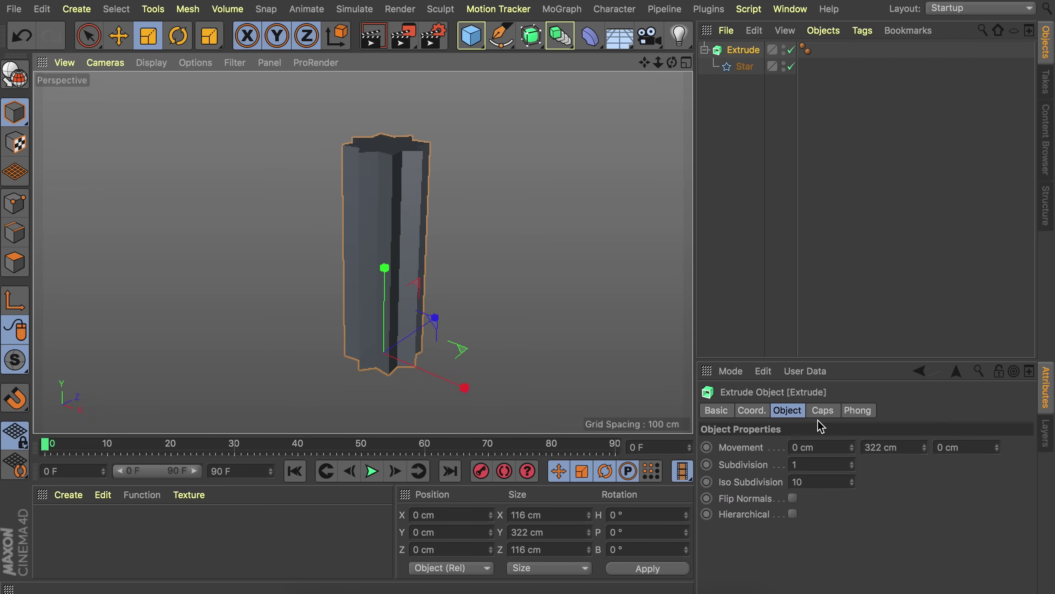
click(822, 410)
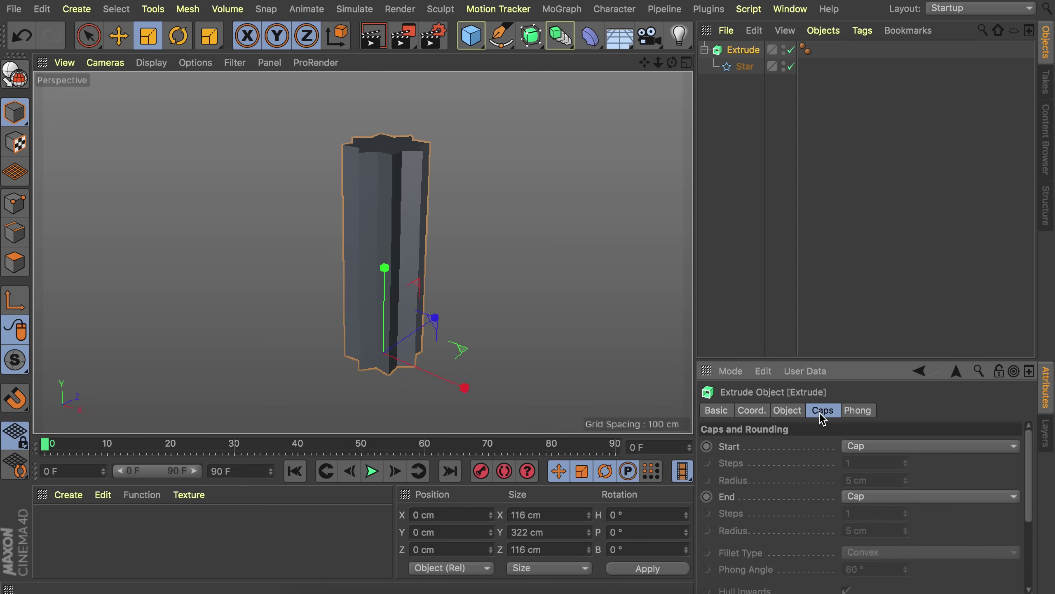
click(854, 444)
click(877, 522)
click(869, 496)
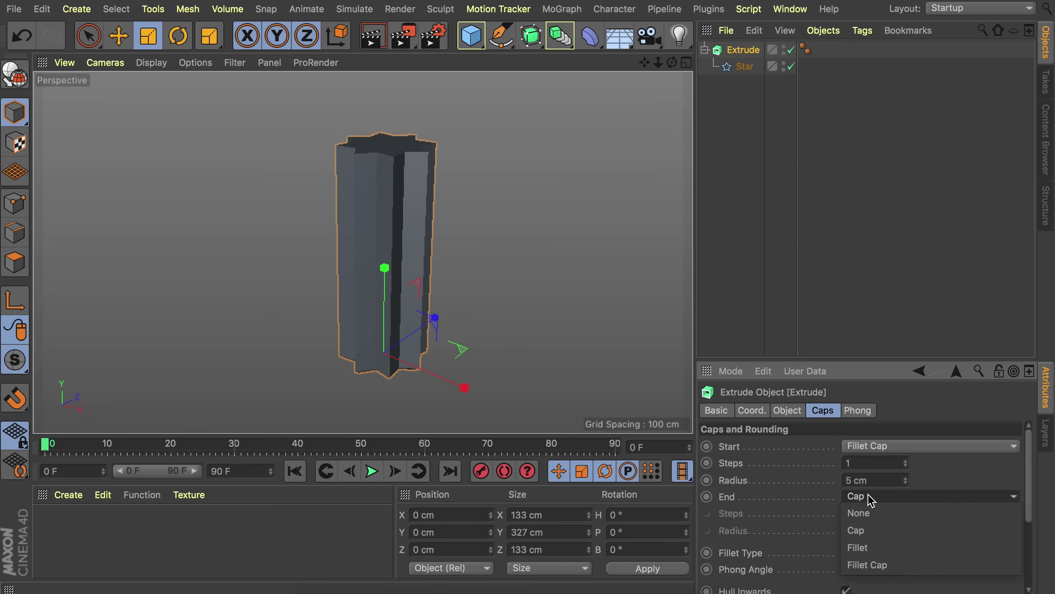
click(876, 566)
Set the fillet radius of both the start and end caps to 30 cm.
double_click(870, 479)
text(30)
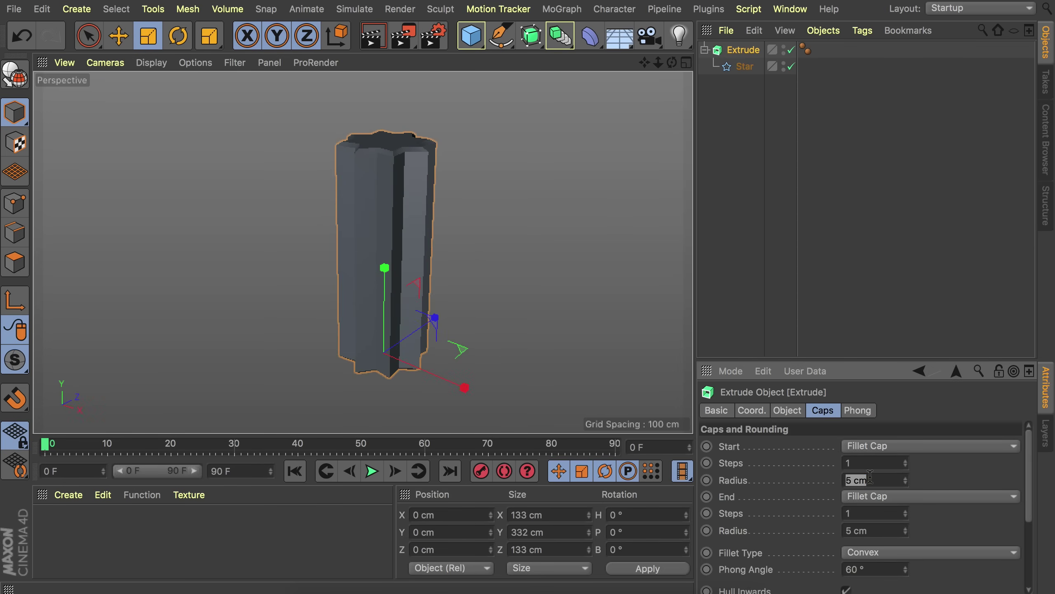
key(Return)
double_click(861, 529)
text(30)
key(Return)
Enable Constrain and Create Single Object for the extrusion's caps.
alt+drag(477, 220, 447, 226)
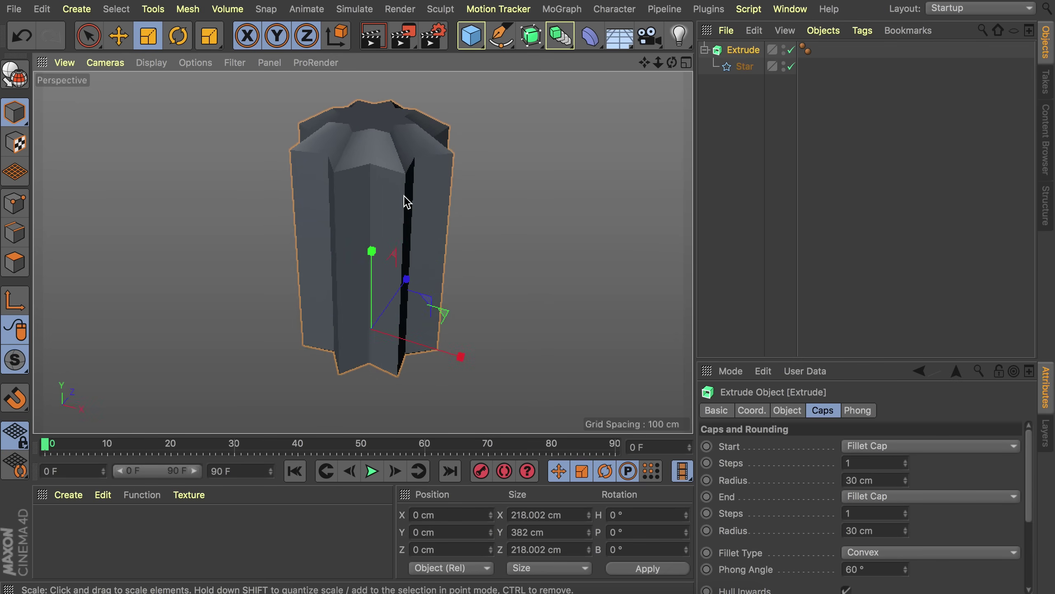
scroll(766, 509, down, 3)
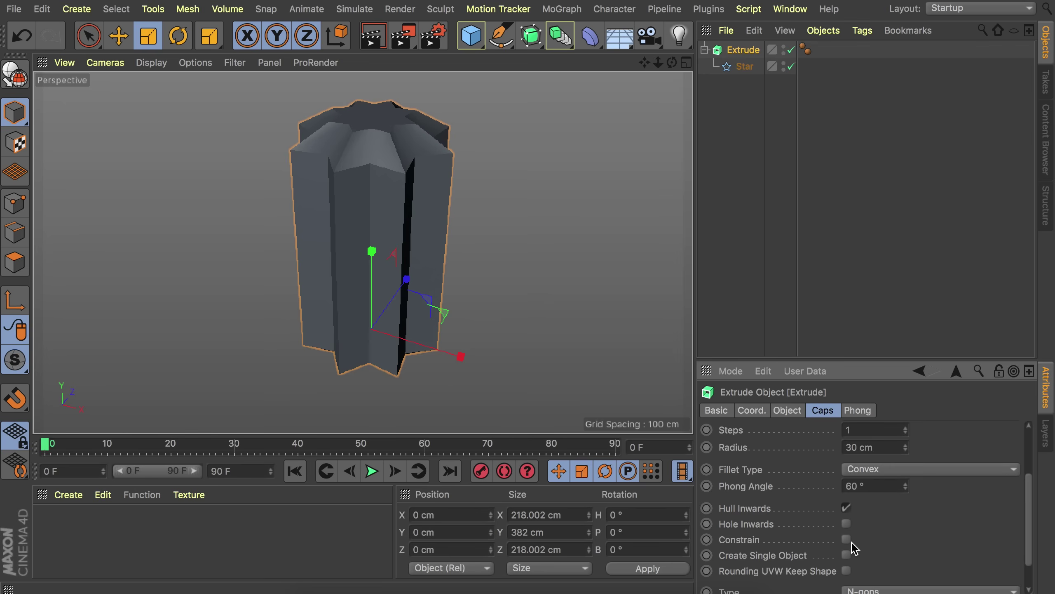
click(845, 540)
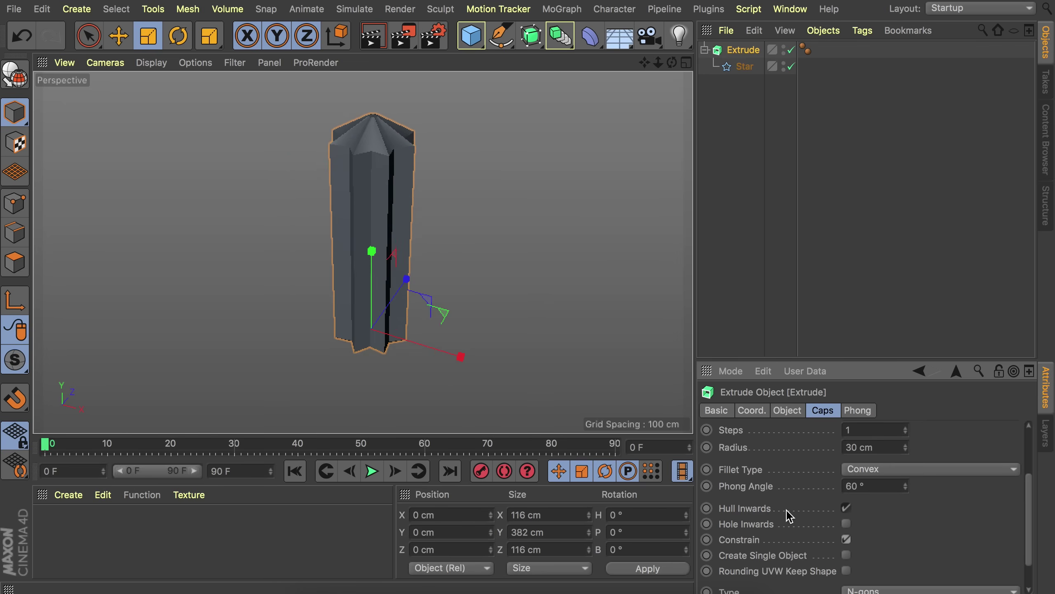
click(846, 555)
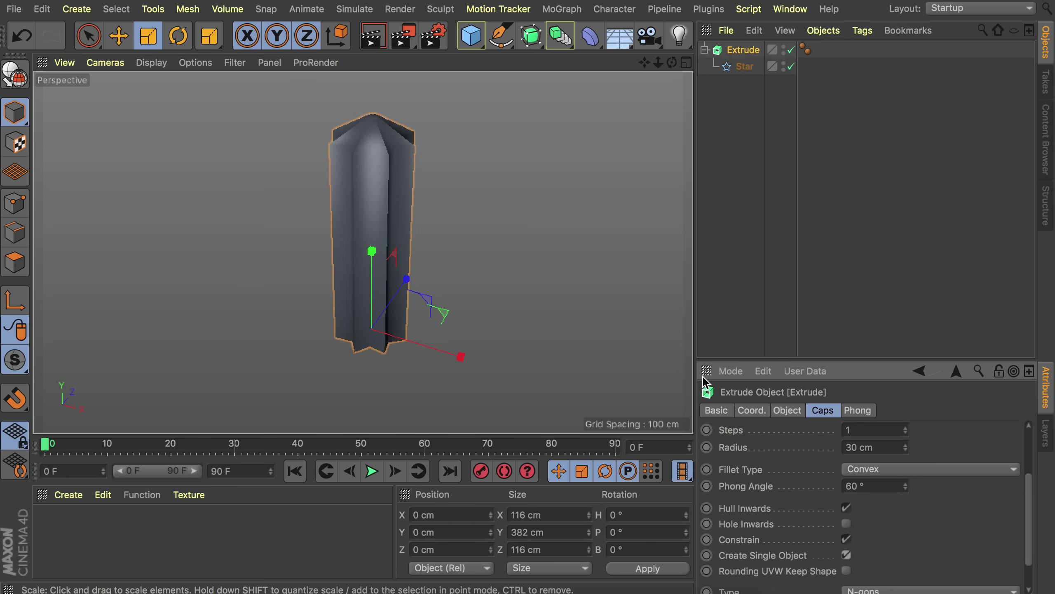
Raise the fillet steps of both the start and end caps to 2.
scroll(793, 502, up, 5)
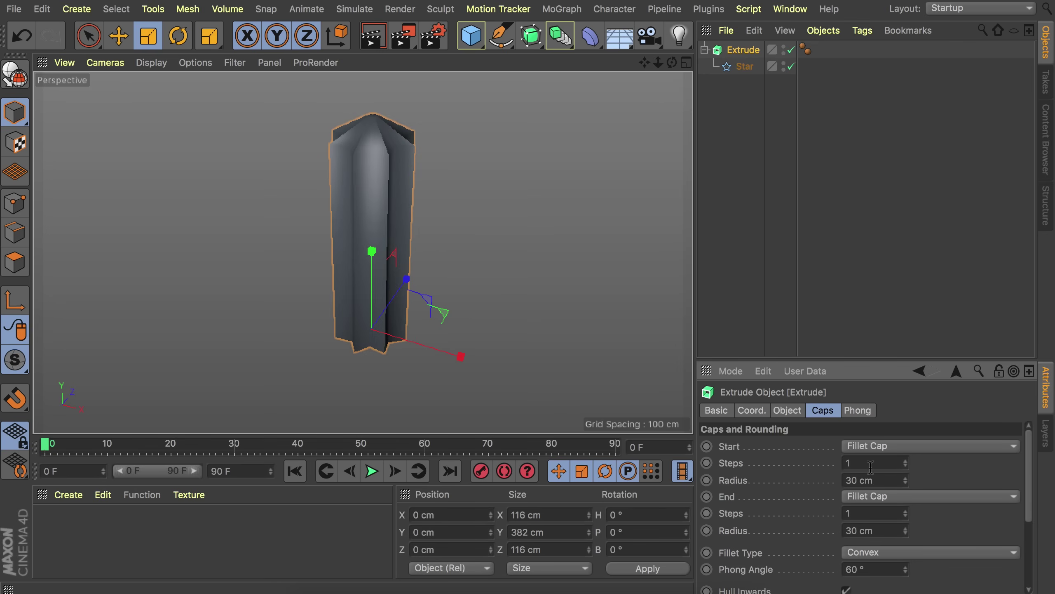
click(905, 460)
click(905, 511)
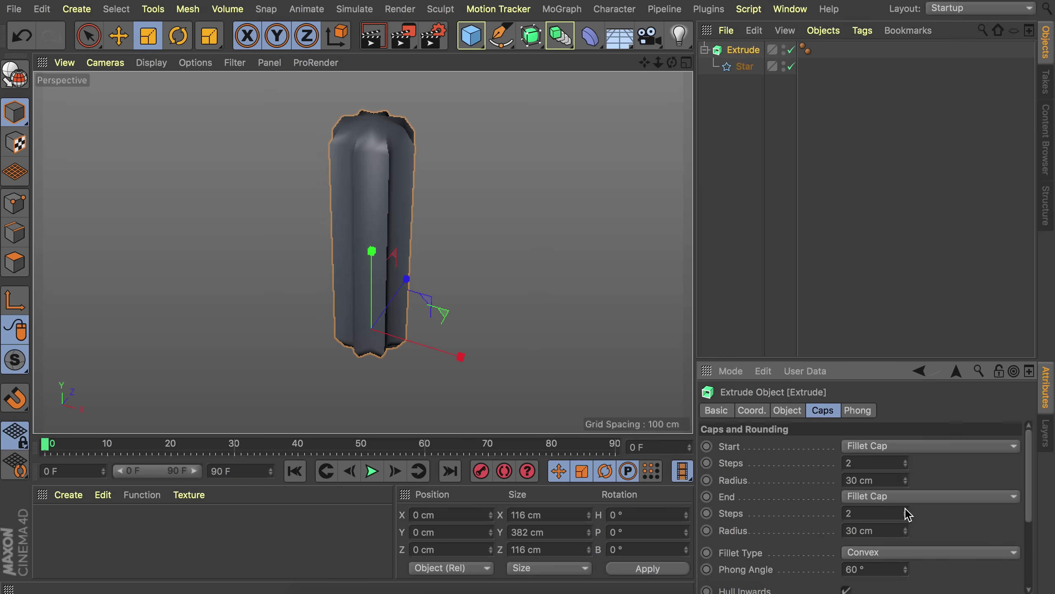
Add a Subdivision Surface generator as the parent of the Extrude object.
scroll(364, 139, up, 5)
alt+drag(387, 171, 376, 219)
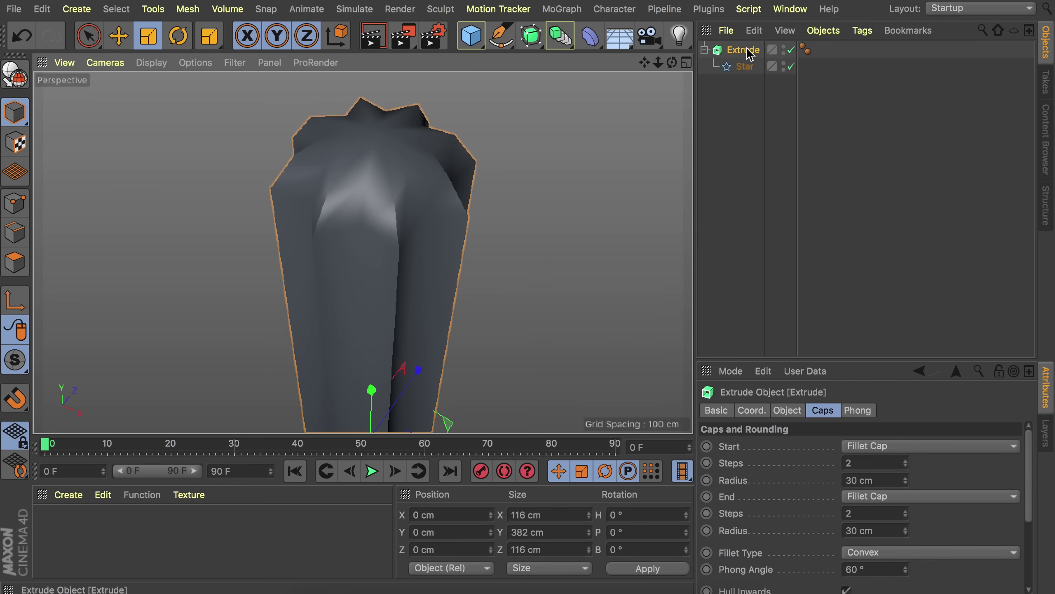
alt+click(532, 36)
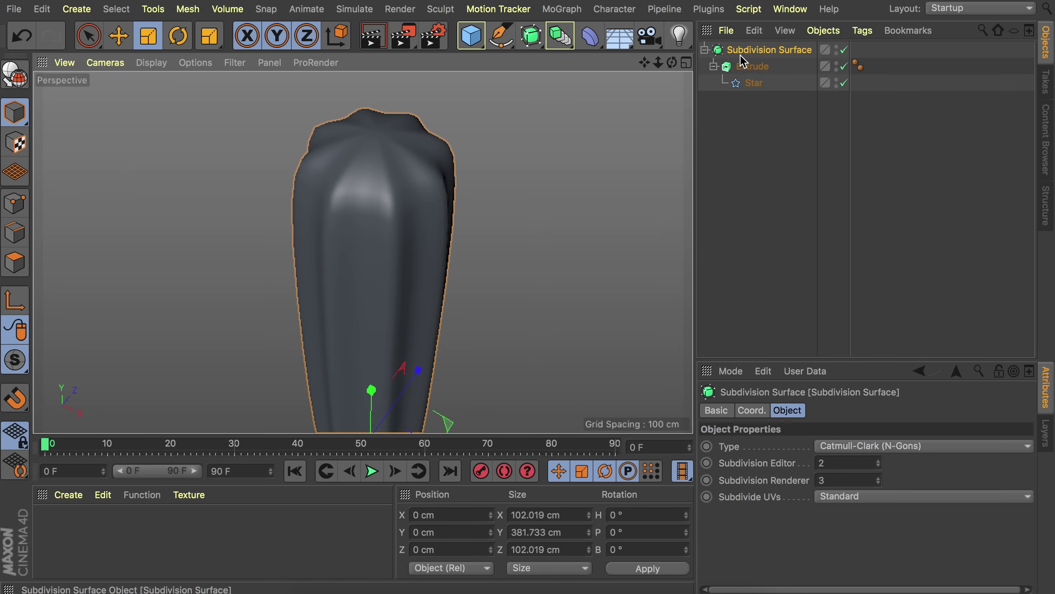
Set the Subdivision Surface's renderer subdivision to 2 and deselect the object.
alt+right_drag(366, 151, 371, 244)
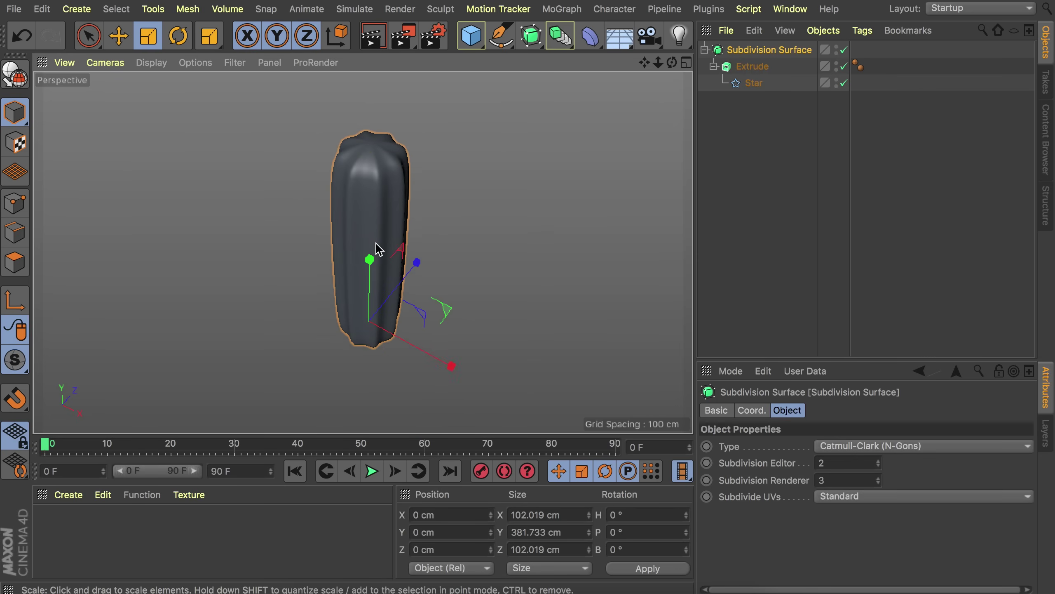
alt+middle_drag(376, 243, 382, 190)
alt+drag(382, 188, 389, 132)
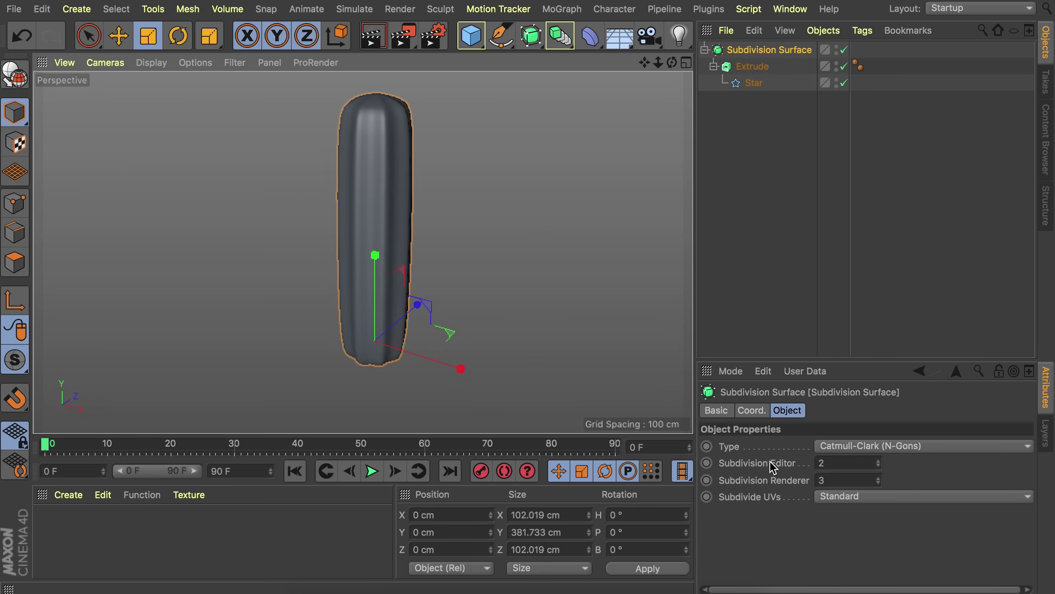
click(839, 481)
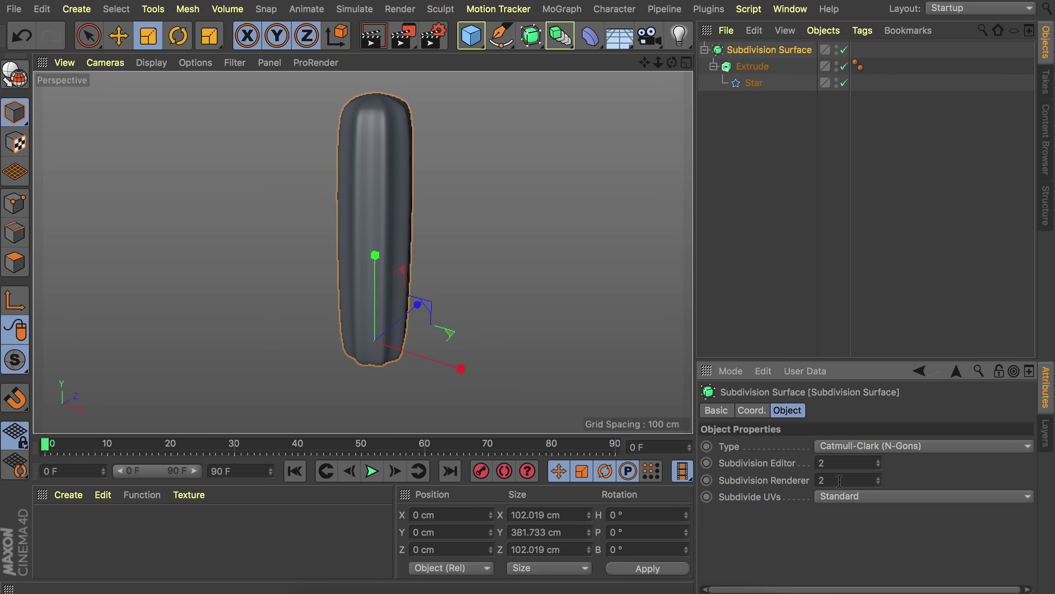
click(780, 219)
Add a Taper deformer to the scene.
alt+middle_drag(384, 150, 386, 173)
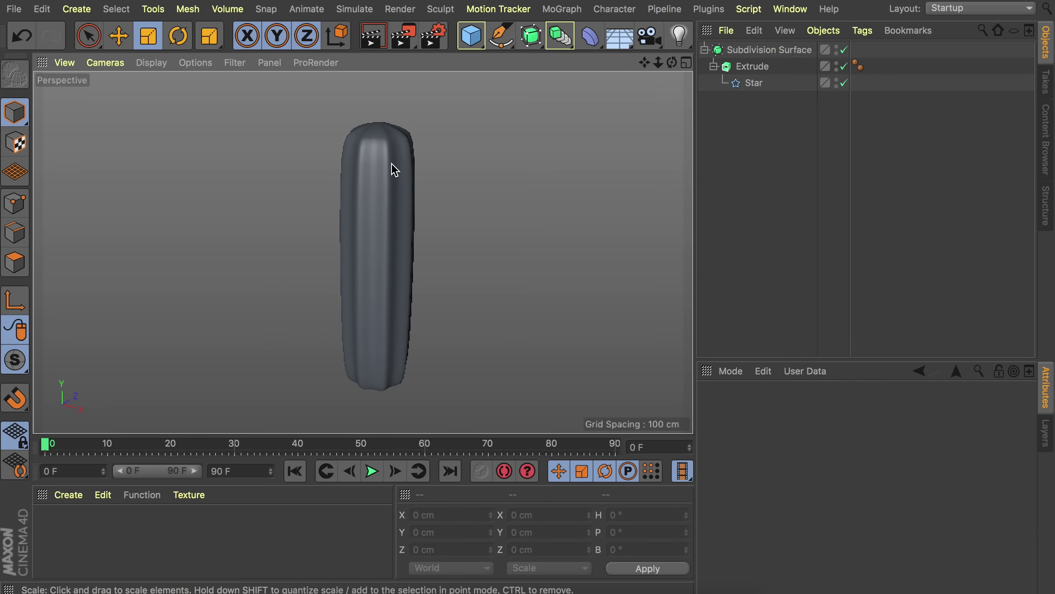
mouse_move(366, 176)
alt+mouse_down()
mouse_move(474, 166)
mouse_move(351, 164)
alt+mouse_up()
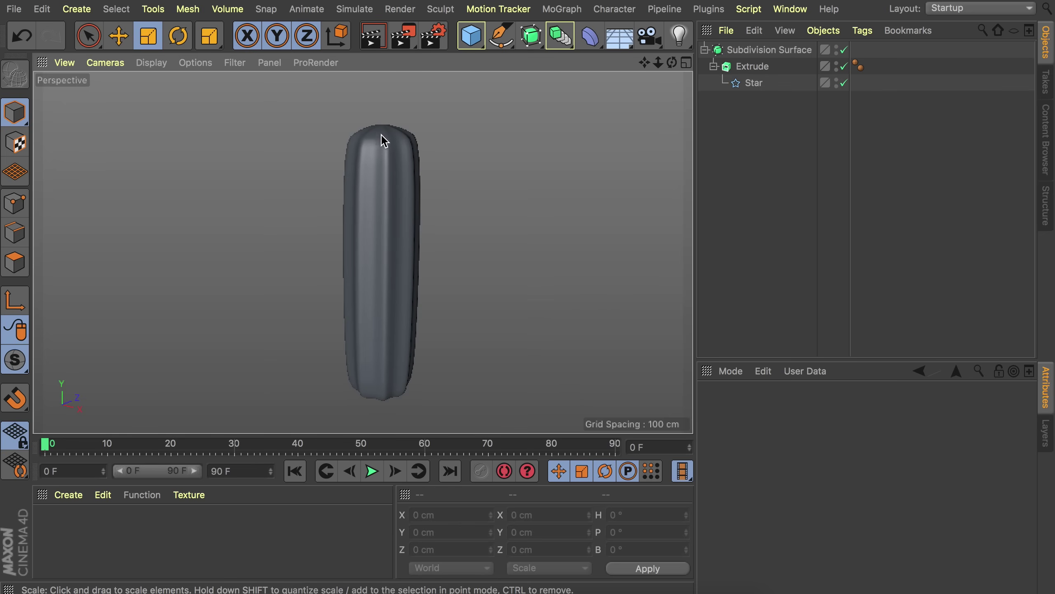
click(590, 36)
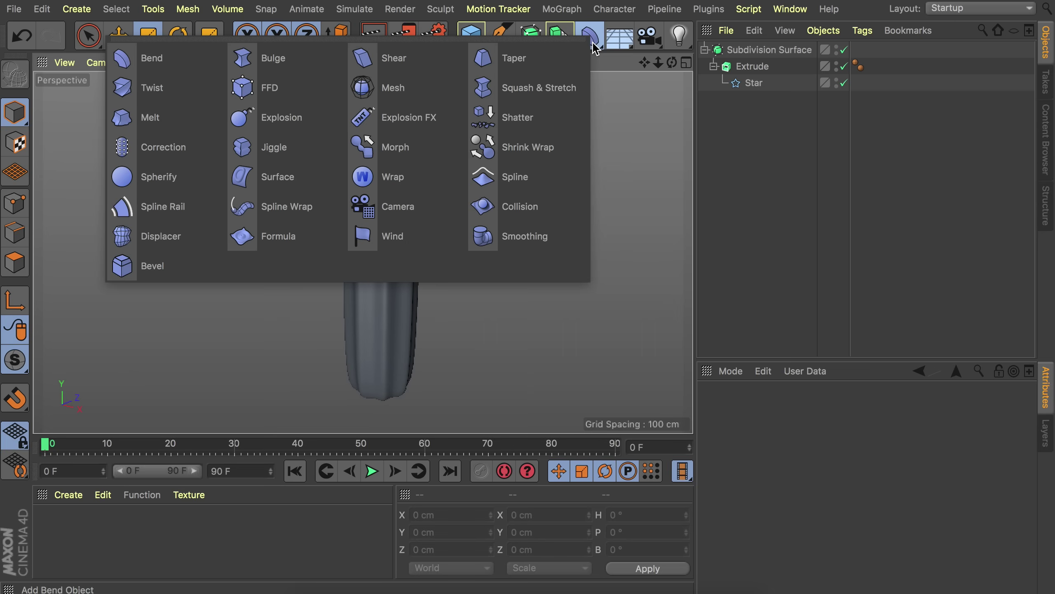
click(503, 59)
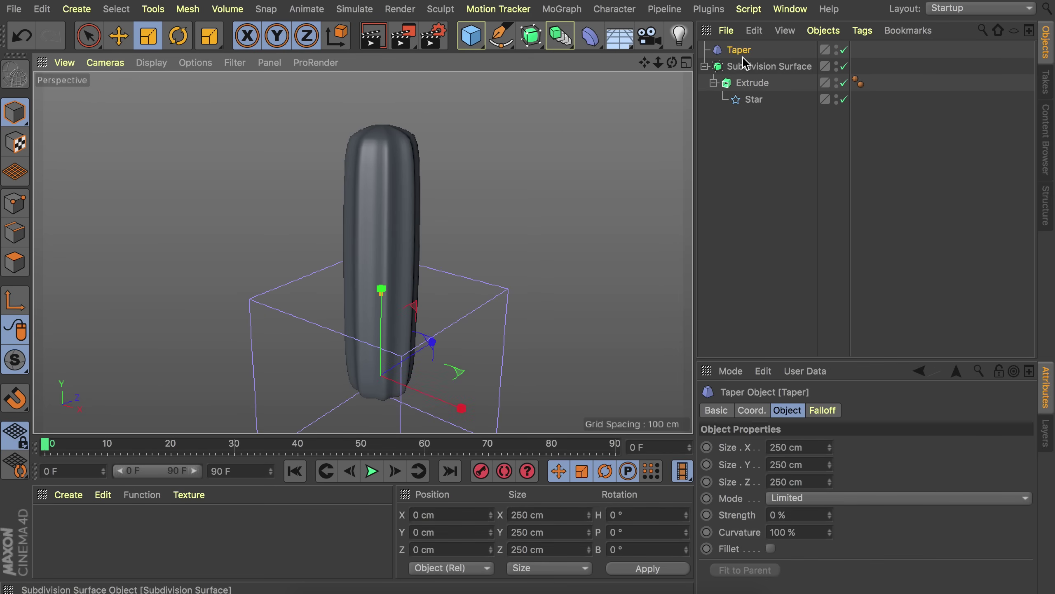
Move the Taper deformer up to about 182.5 cm in Y and raise its Y size to 365 cm to enclose the column.
key(e)
drag(383, 323, 417, 203)
click(725, 54)
drag(830, 465, 833, 488)
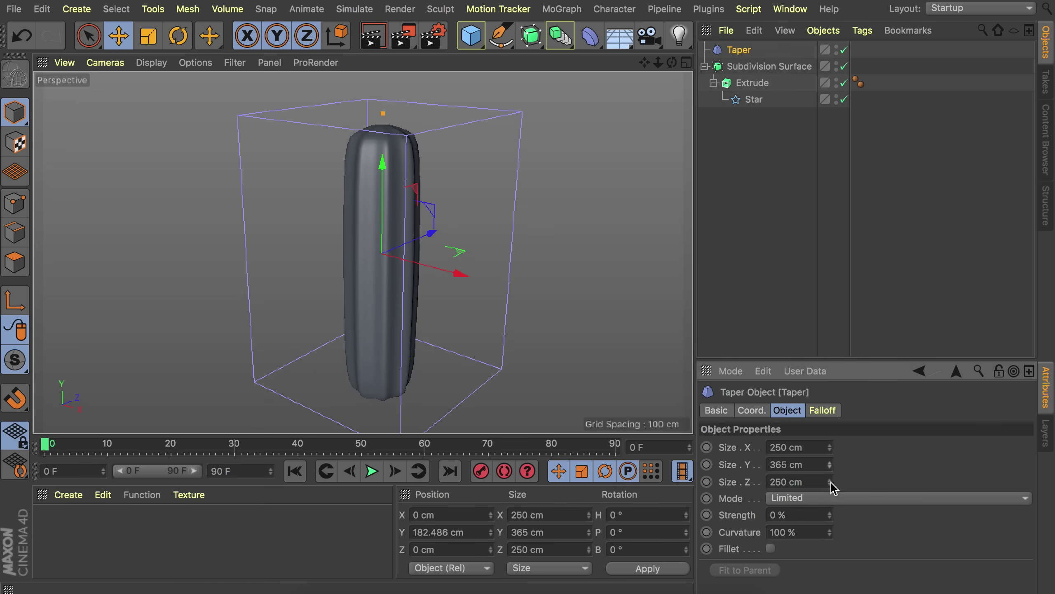
Set the Taper deformer's X and Z sizes to 200 cm.
double_click(814, 482)
text(1)
double_click(796, 446)
text(200)
key(Return)
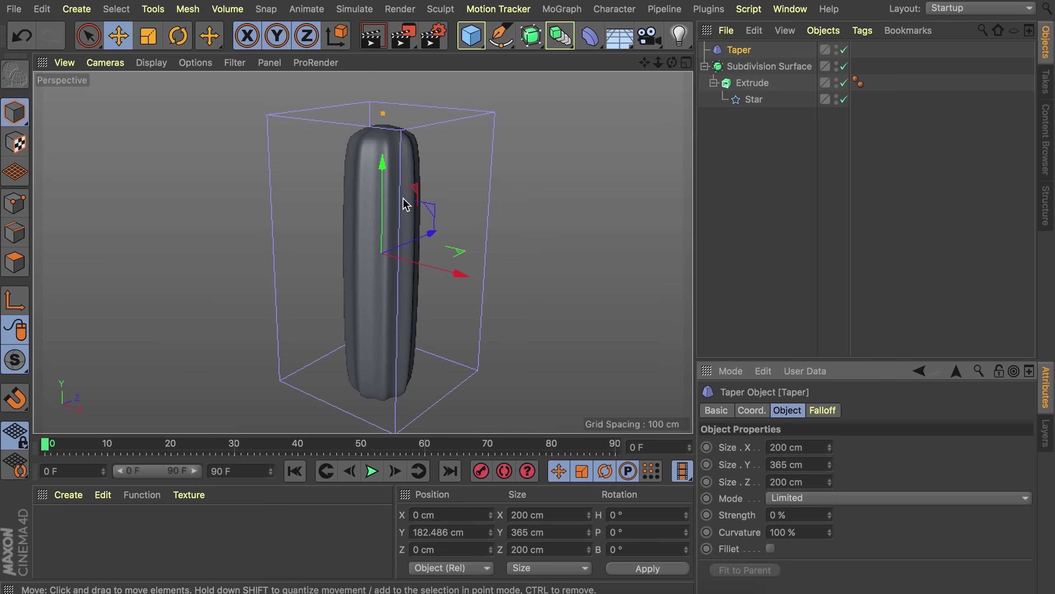
Set the Taper's strength to -30 % and its curvature to 57 %.
drag(829, 515, 829, 538)
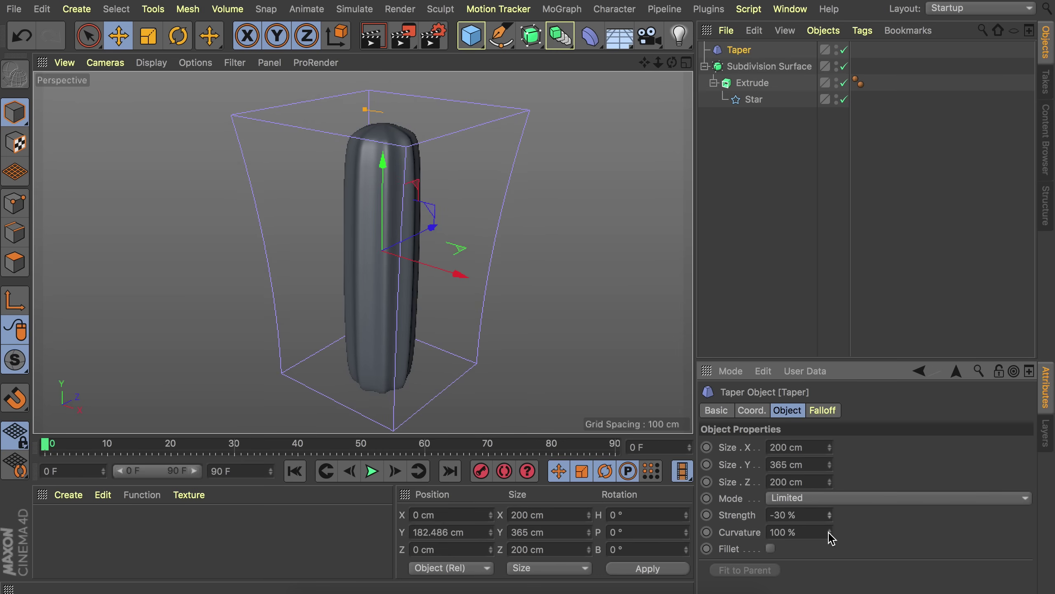
drag(829, 533, 835, 542)
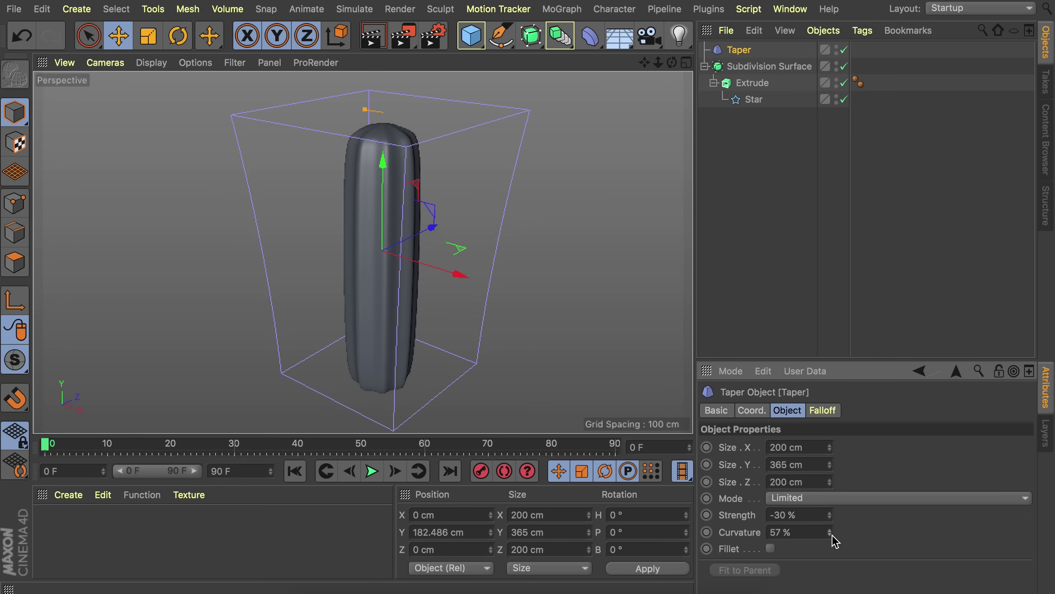
alt+drag(430, 184, 479, 160)
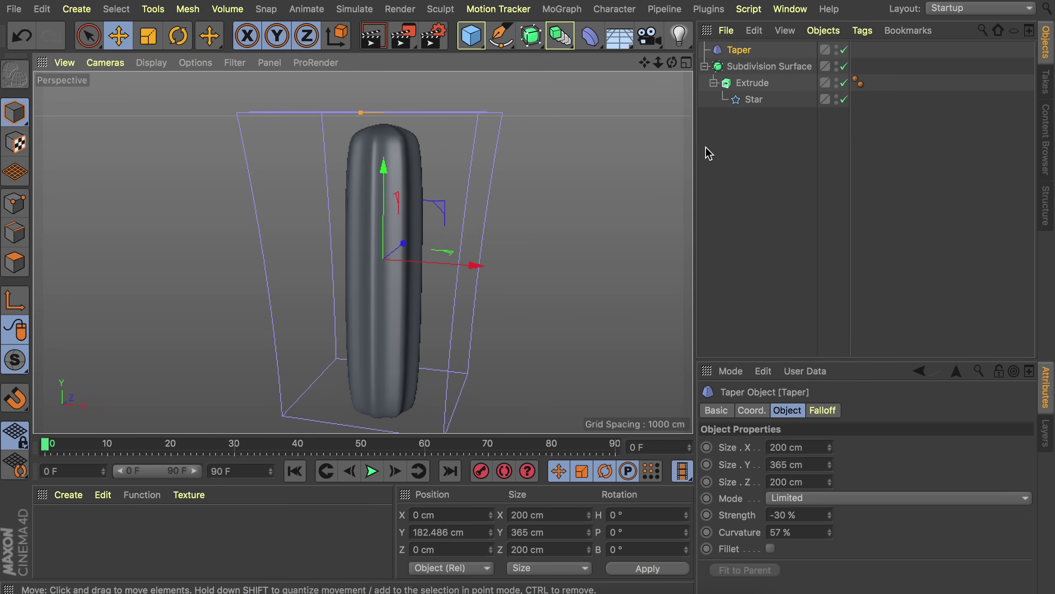
Group the Taper and the Subdivision Surface hierarchy under a null named Cactus, expand it and deselect everything.
drag(777, 160, 723, 36)
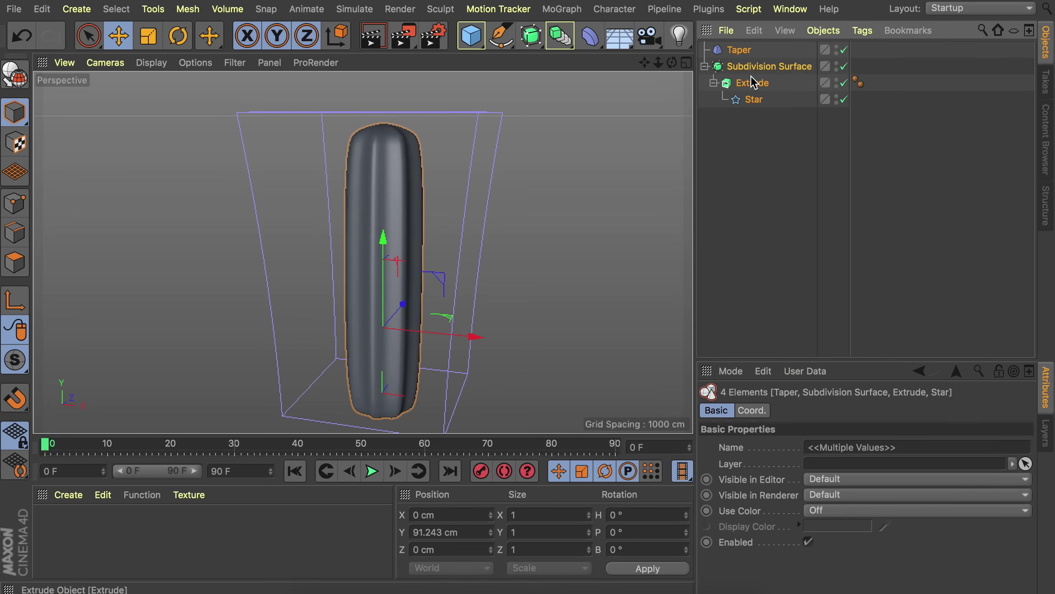
key(alt+g)
double_click(738, 50)
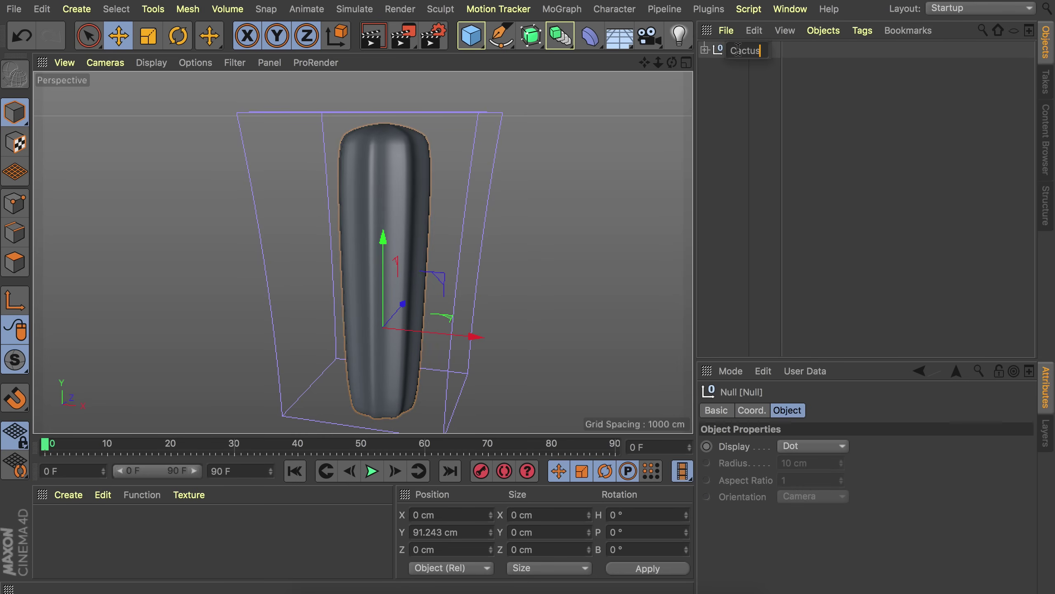
key(Return)
click(705, 49)
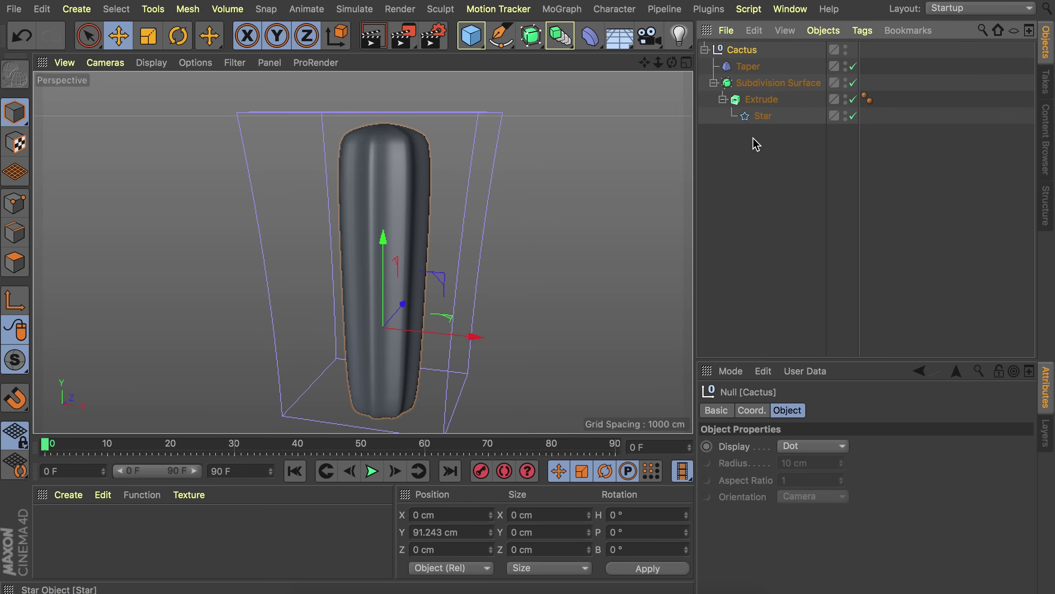
click(756, 144)
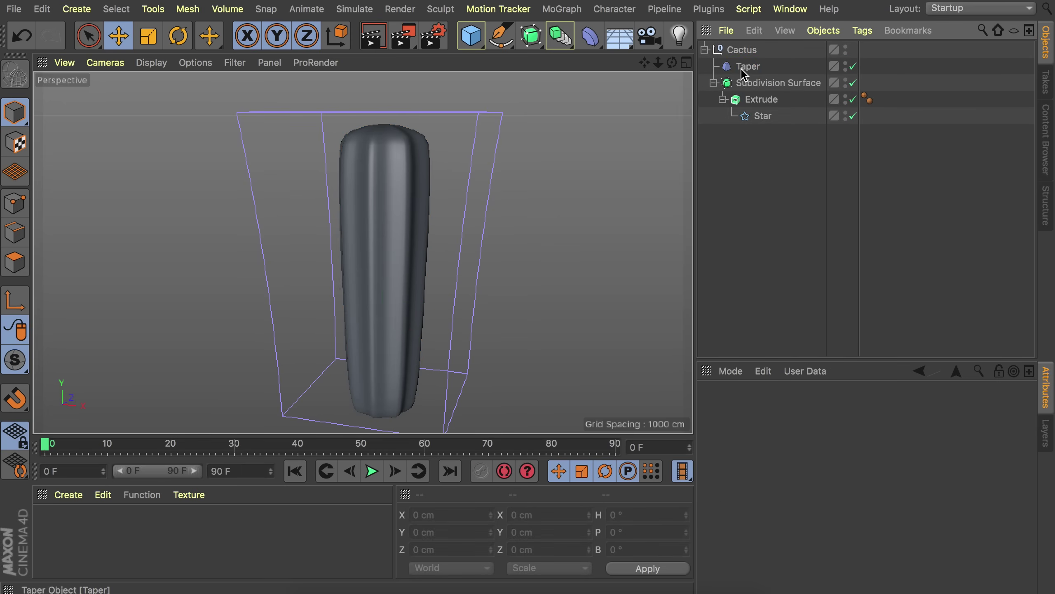
Draw a three-point L-shaped Bezier spline in the Front view, from about X 13, Y 200 cm out past the column's right side and upward.
alt+drag(420, 166, 408, 207)
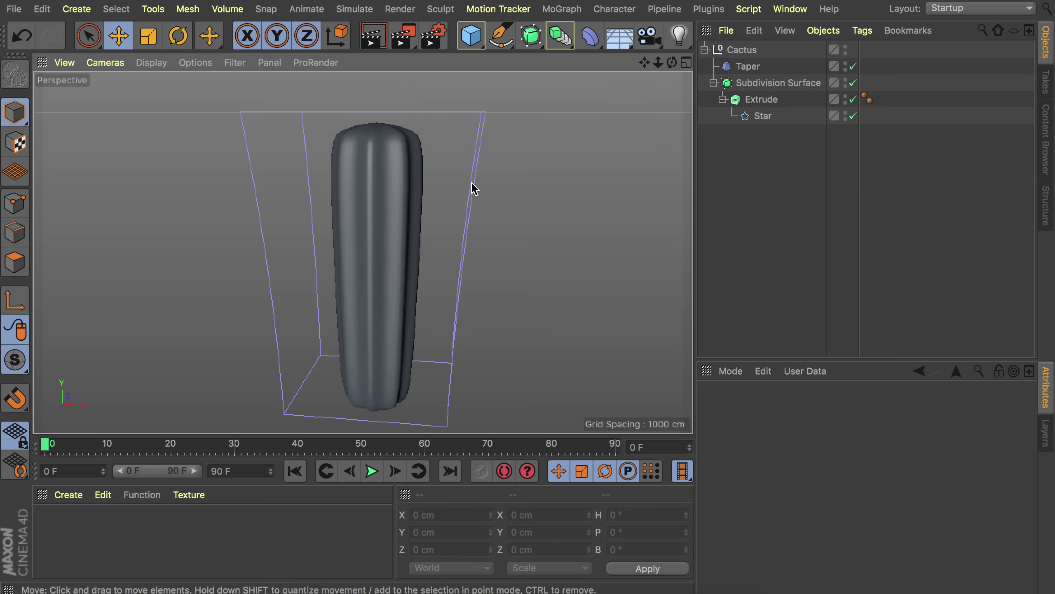
click(503, 36)
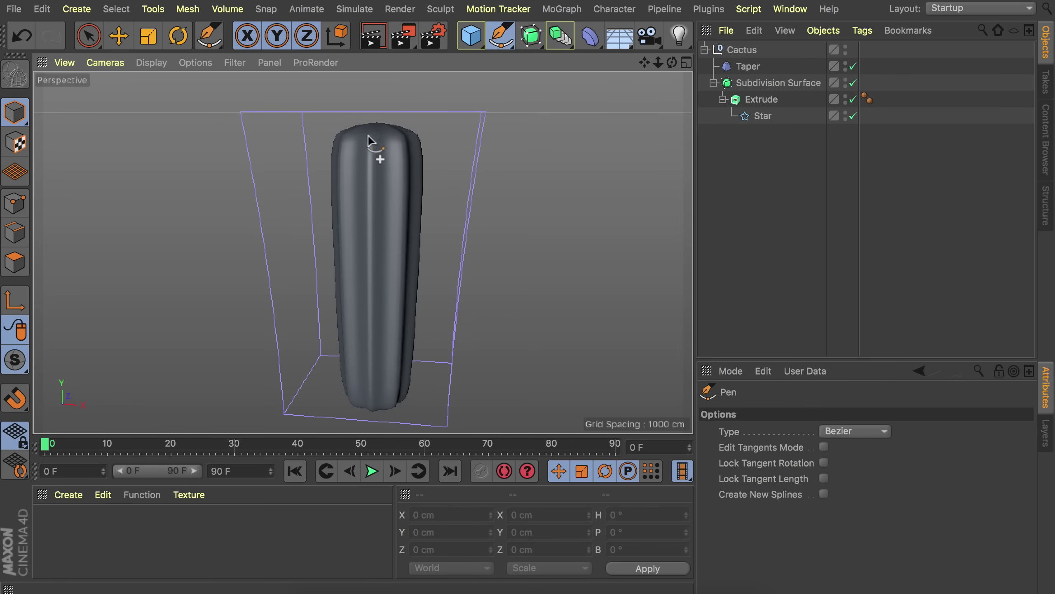
middle_click(372, 215)
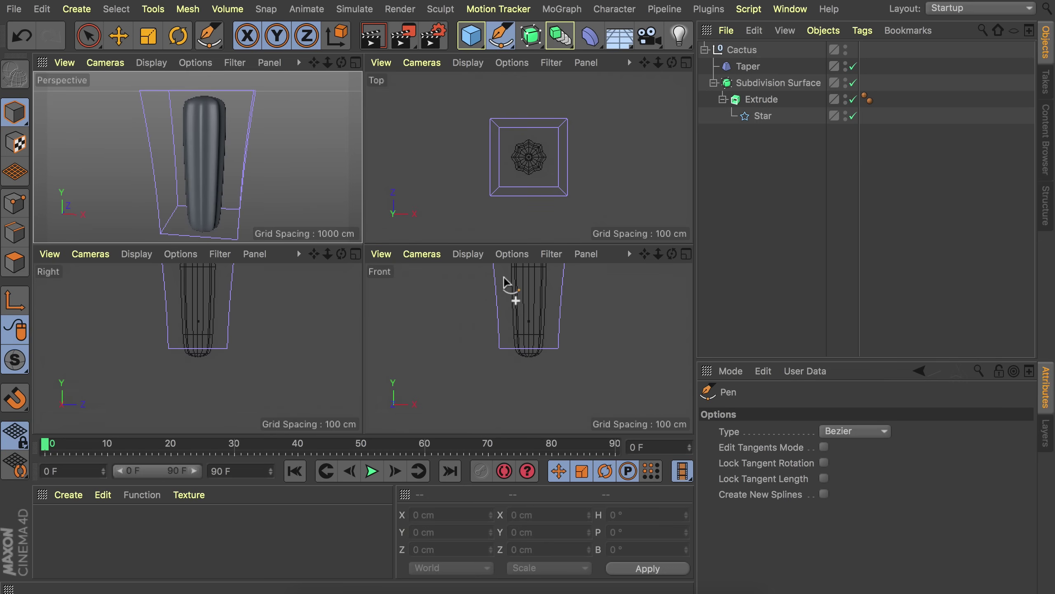
middle_click(527, 297)
alt+middle_drag(471, 179, 425, 348)
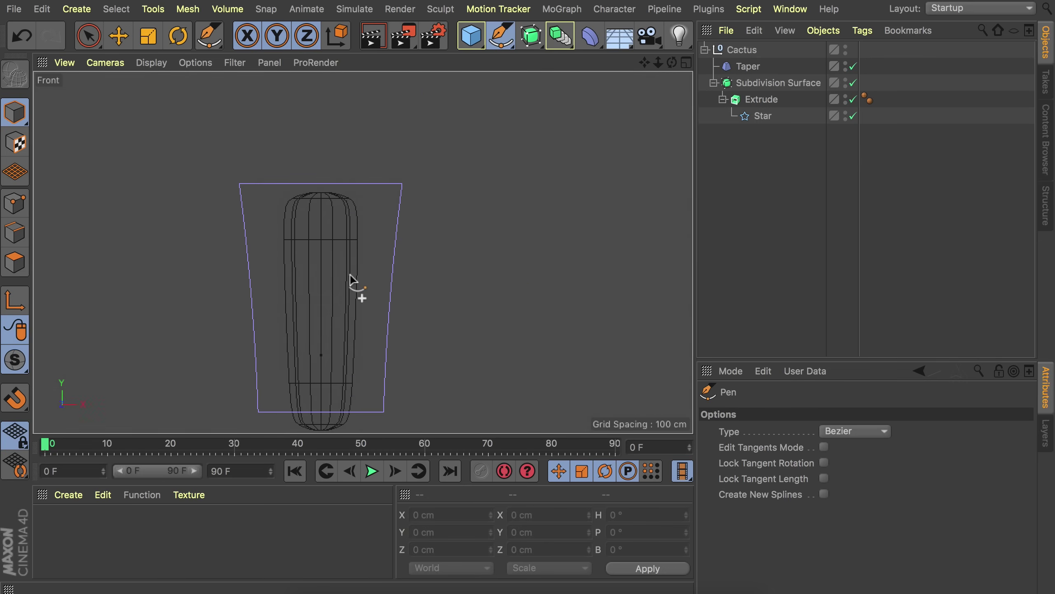
click(329, 287)
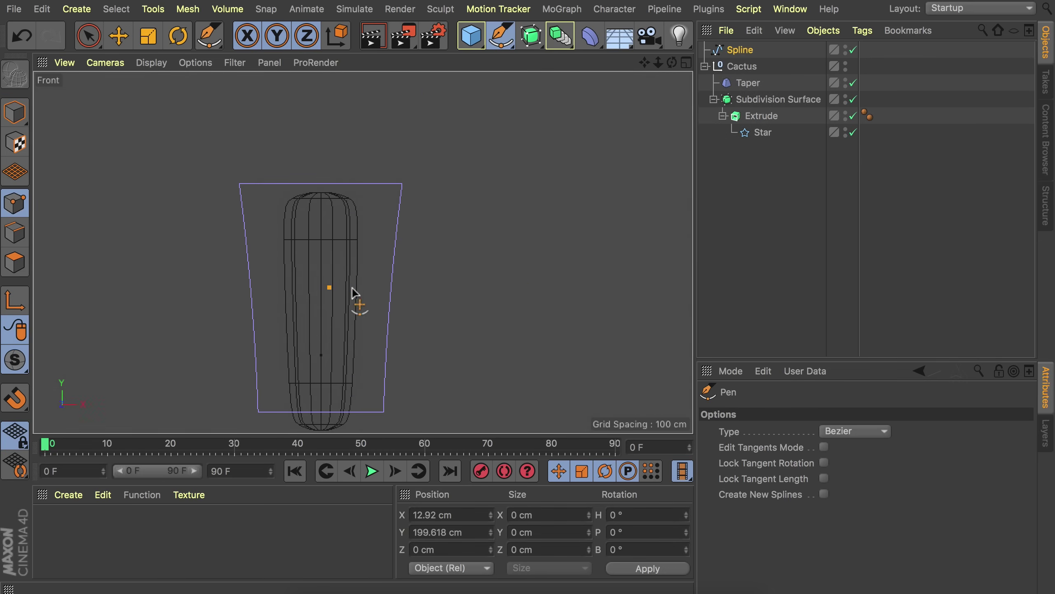
click(403, 287)
click(406, 216)
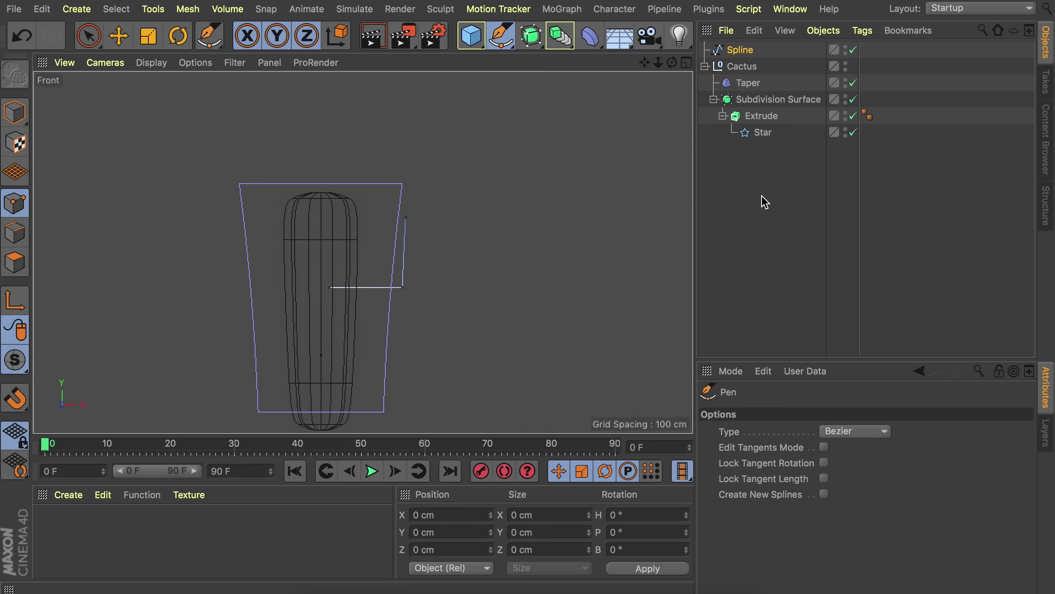
Draw a second L-shaped spline from about X -33, Y 125 cm out past the column's left side and upward, and deselect it.
click(740, 189)
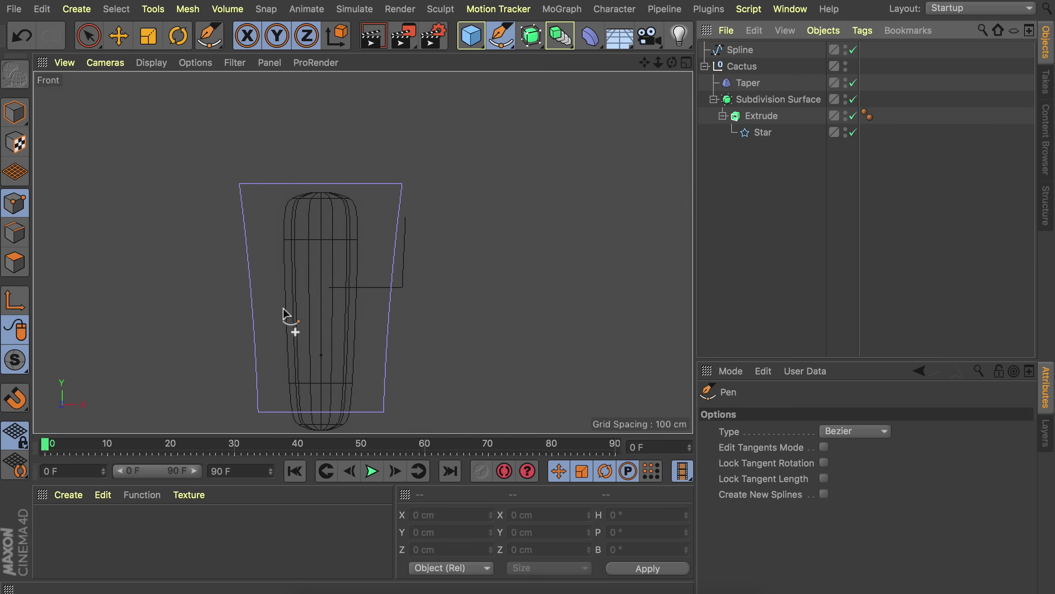
click(300, 334)
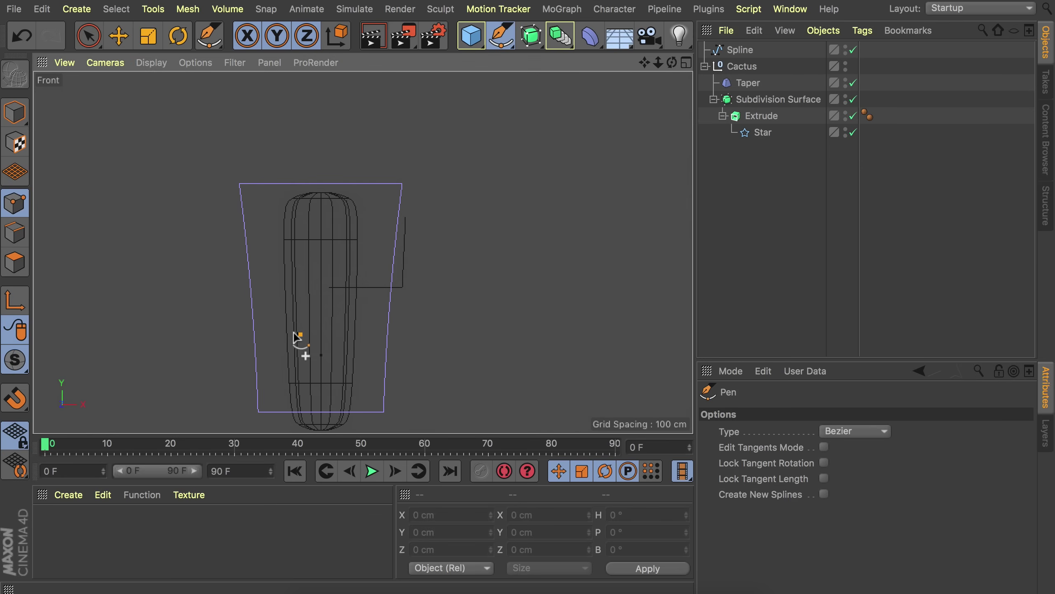
click(240, 335)
click(238, 284)
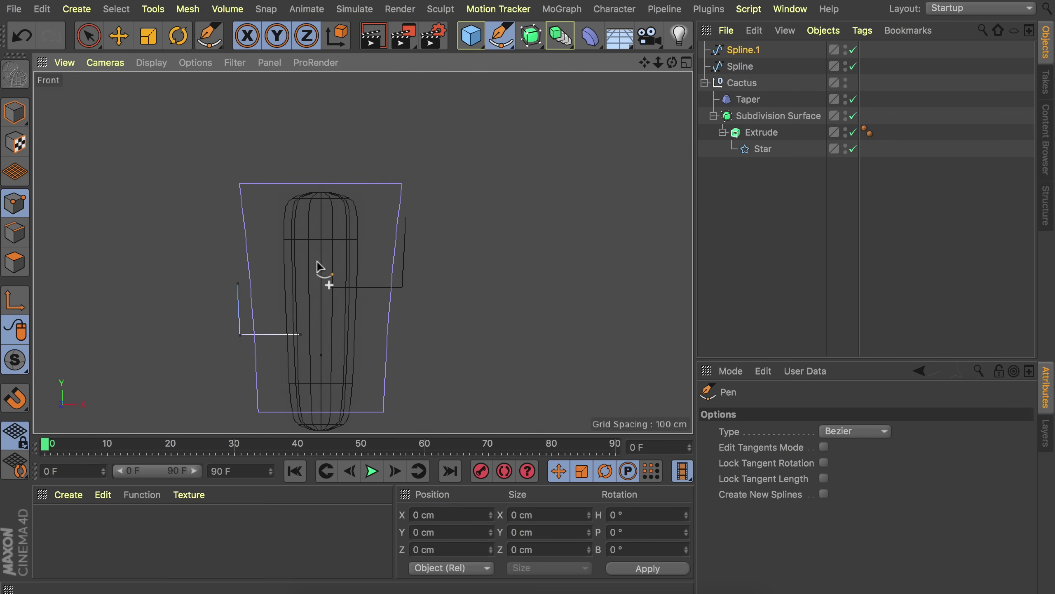
key(e)
click(742, 197)
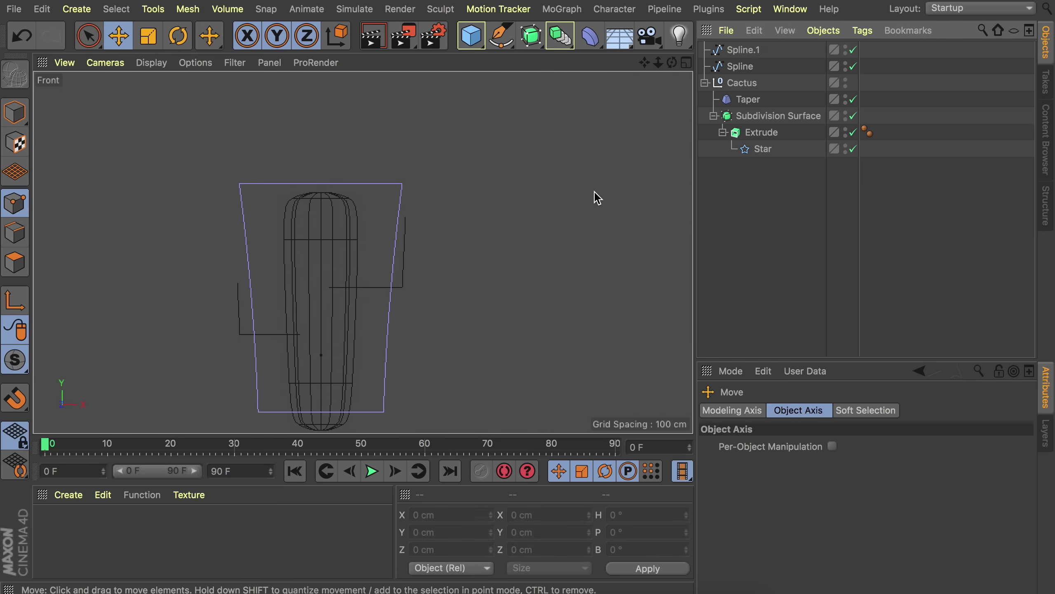
Return to the Perspective view and add a Sweep generator for the cactus arm.
middle_click(104, 149)
middle_click(87, 148)
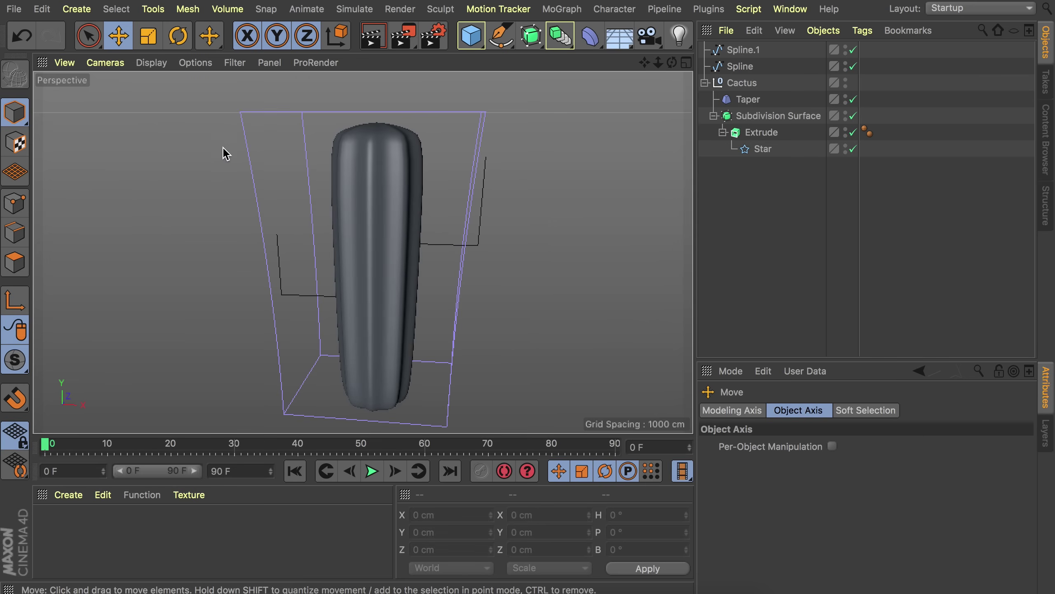
alt+drag(397, 229, 324, 230)
alt+right_drag(447, 240, 463, 228)
mouse_move(439, 233)
alt+mouse_down()
mouse_move(347, 221)
mouse_move(440, 233)
mouse_move(435, 240)
alt+mouse_up()
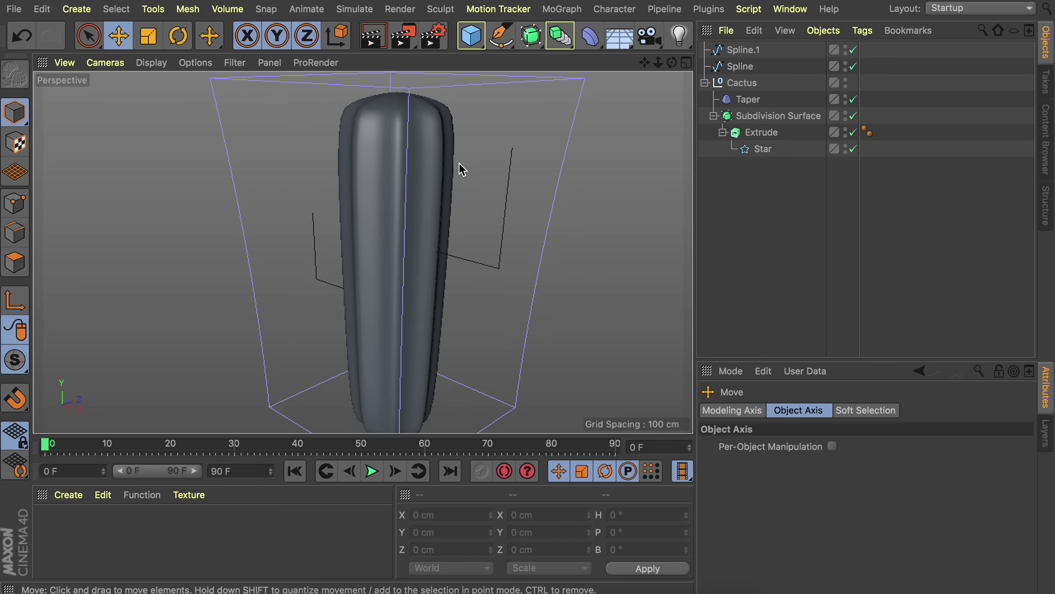
alt+drag(430, 133, 433, 157)
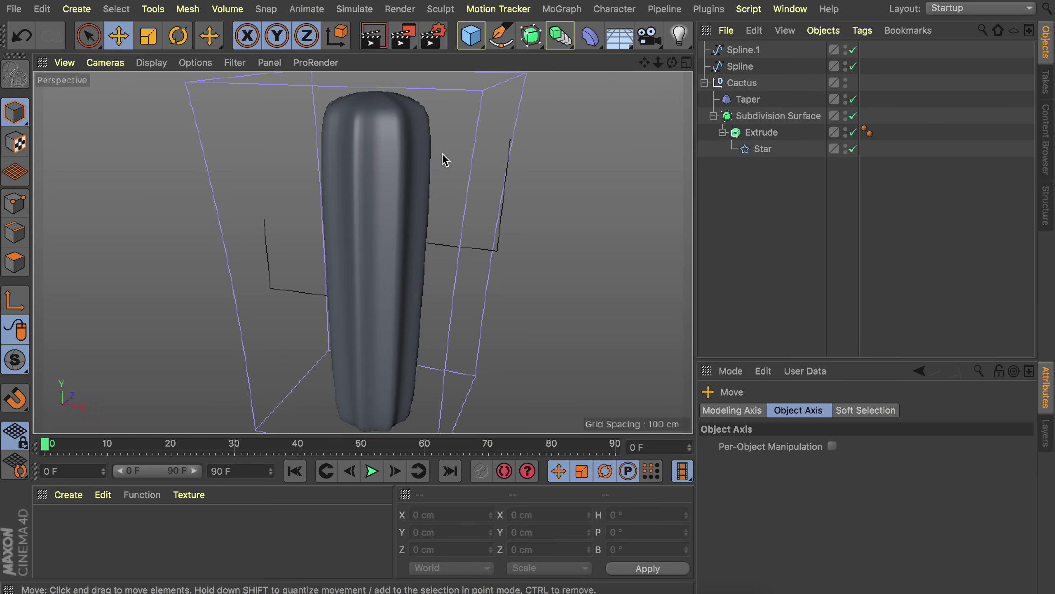
click(535, 41)
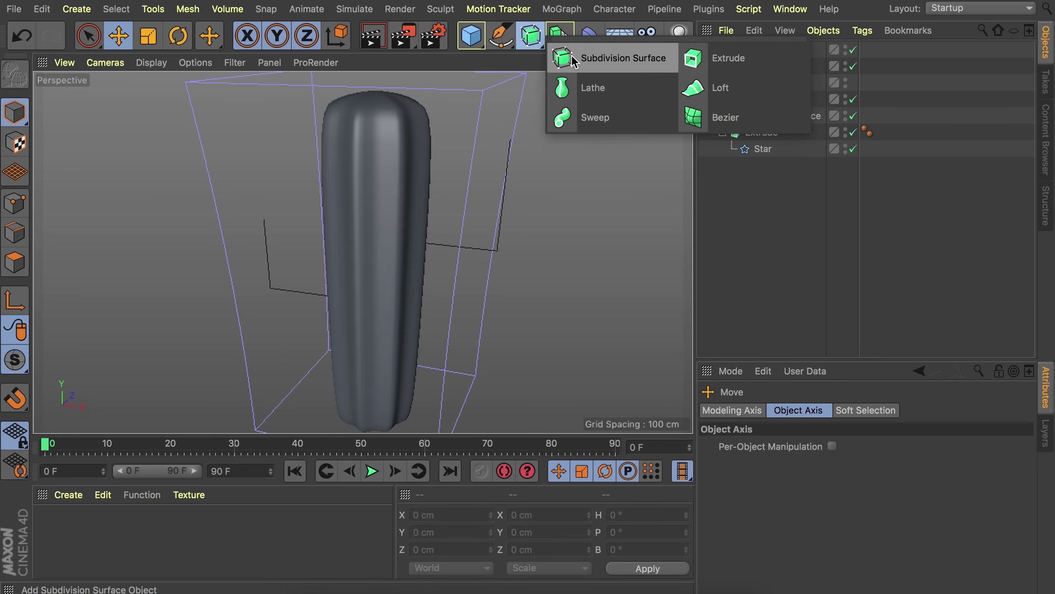
click(604, 120)
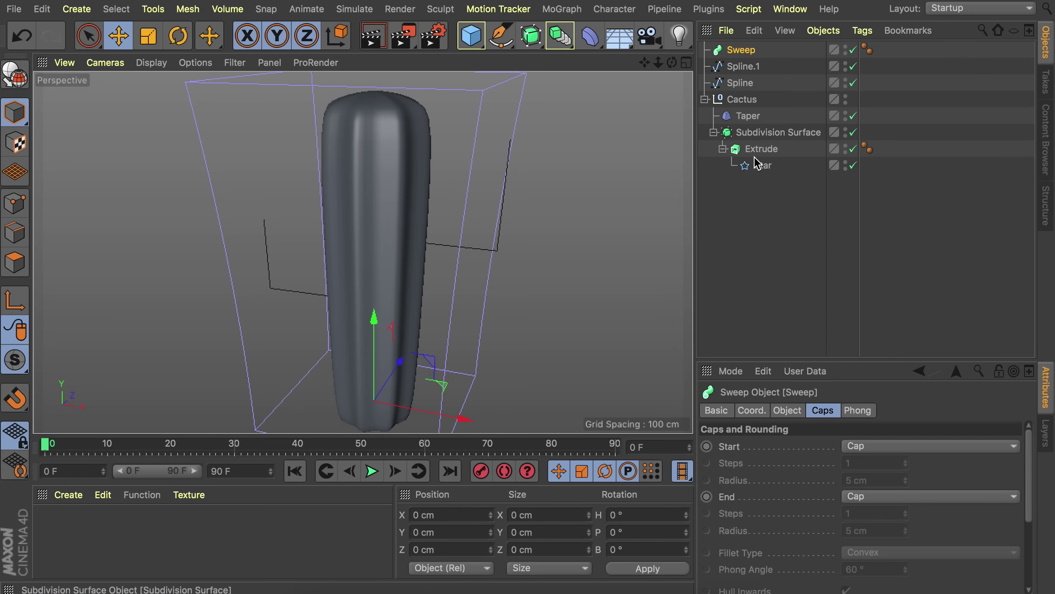
Copy the Star spline out of the Extrude and place the copy with the right arm's Spline under the Sweep.
drag(761, 165, 747, 65)
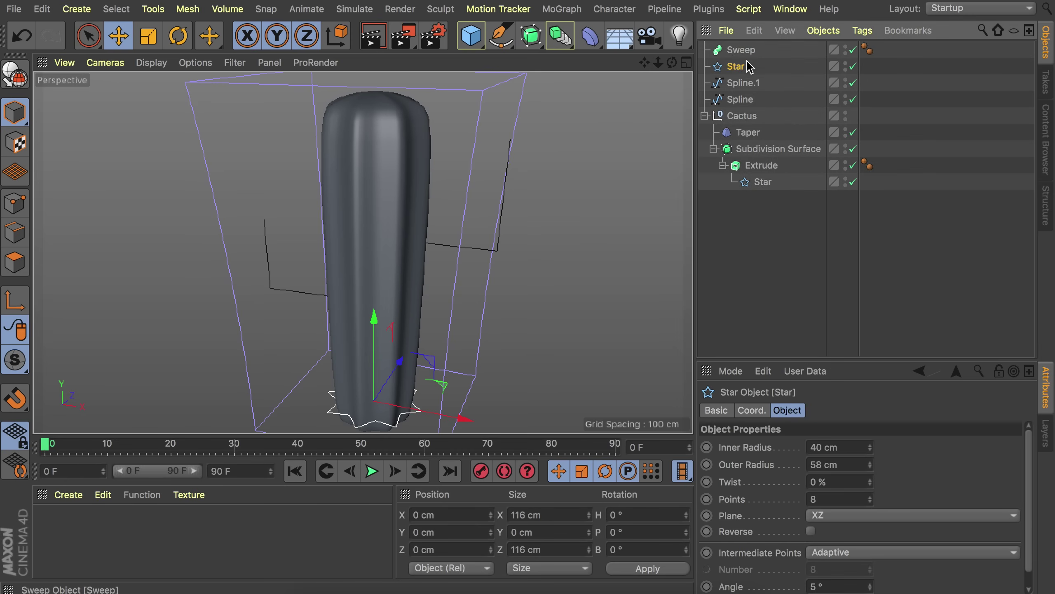
ctrl+click(740, 100)
drag(740, 100, 742, 49)
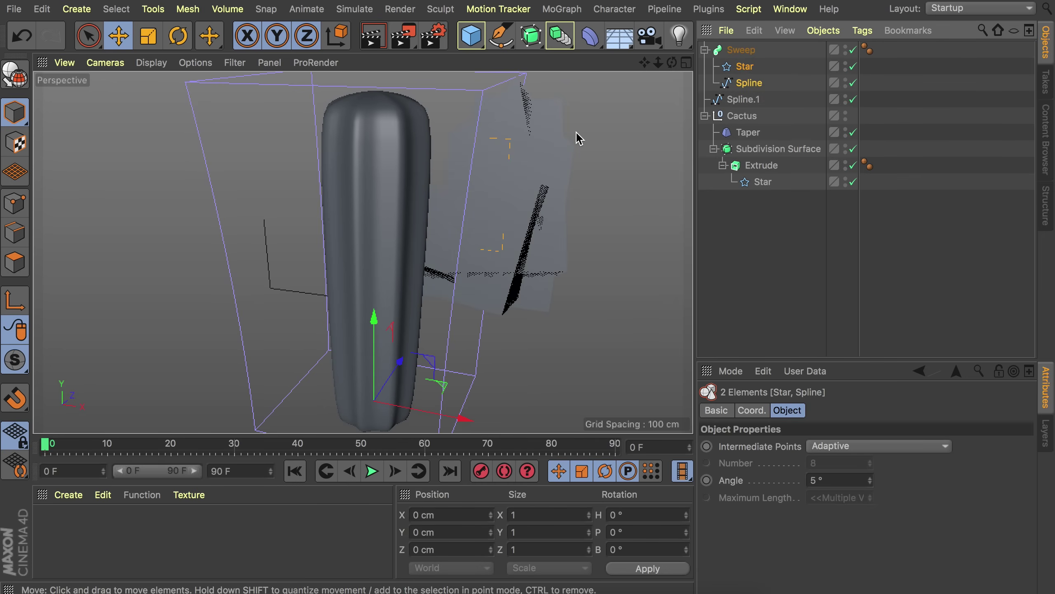
Change the plane of the Sweep's Star profile to XY.
alt+middle_drag(536, 148, 453, 152)
mouse_move(456, 158)
alt+mouse_down()
mouse_move(415, 162)
mouse_move(452, 160)
alt+mouse_up()
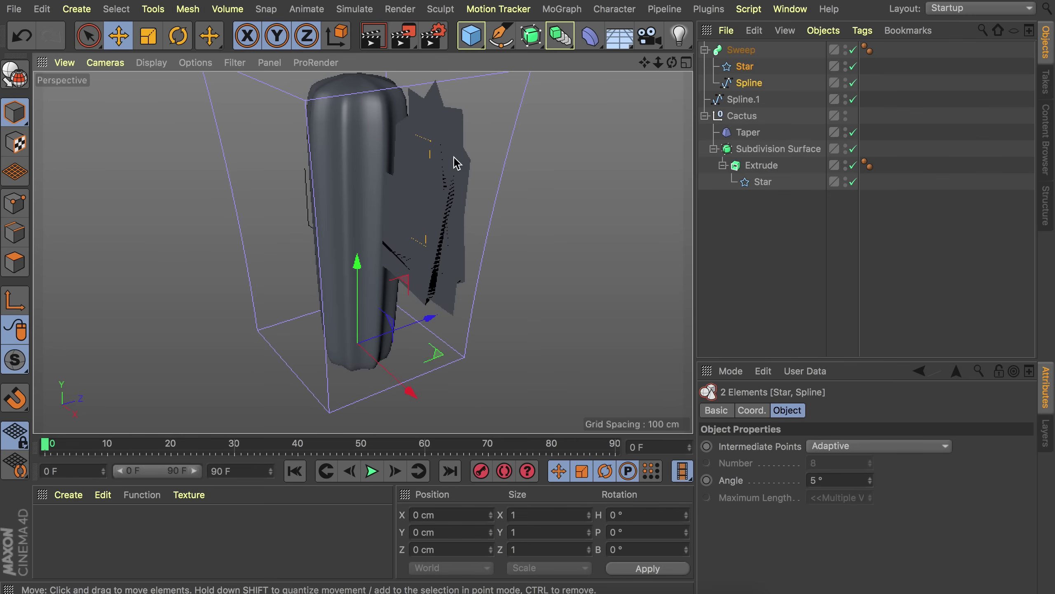
click(744, 67)
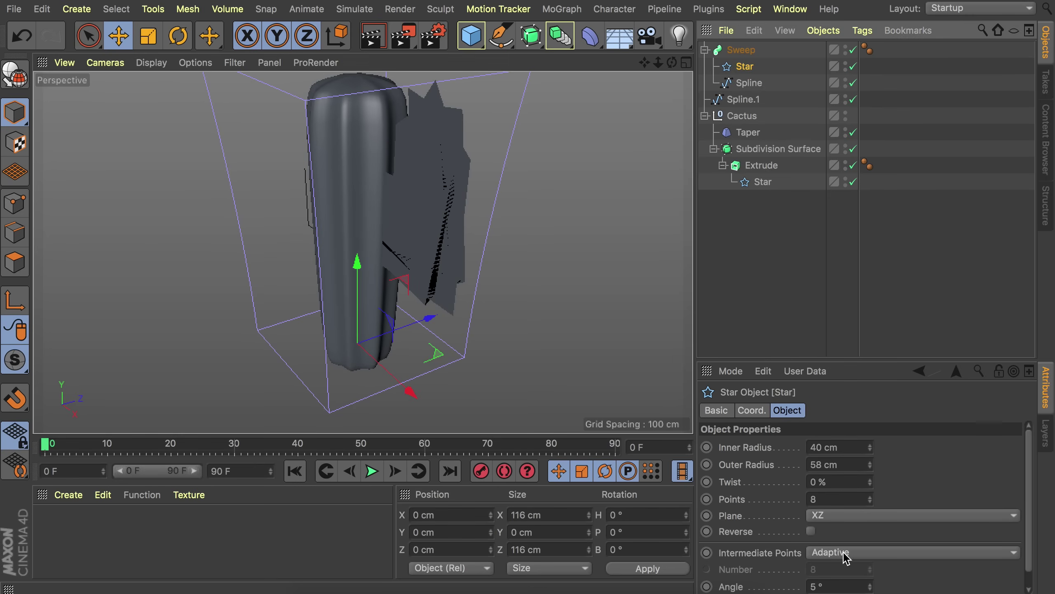
click(825, 522)
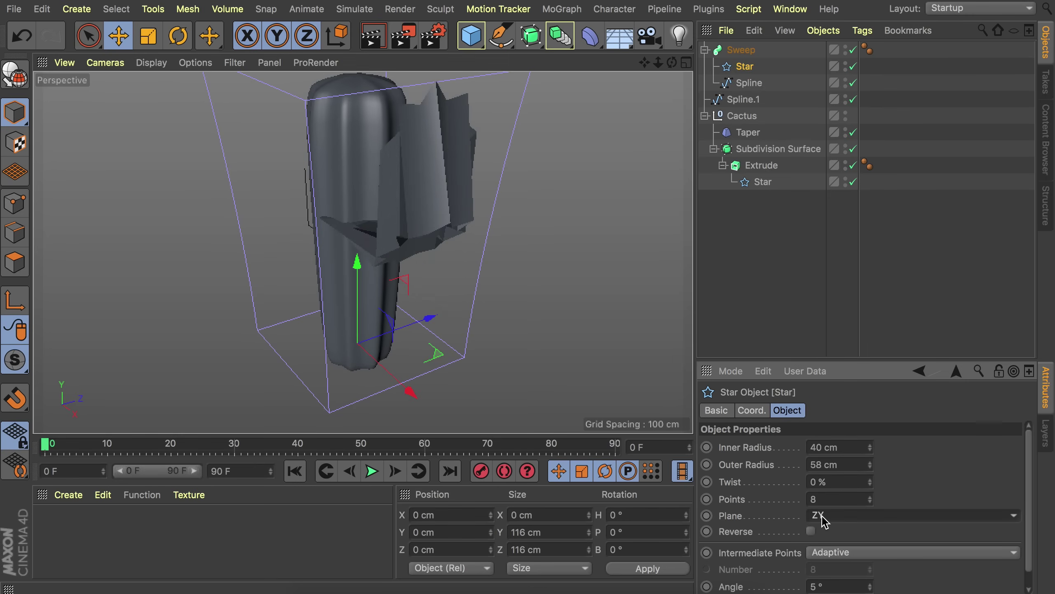
click(825, 522)
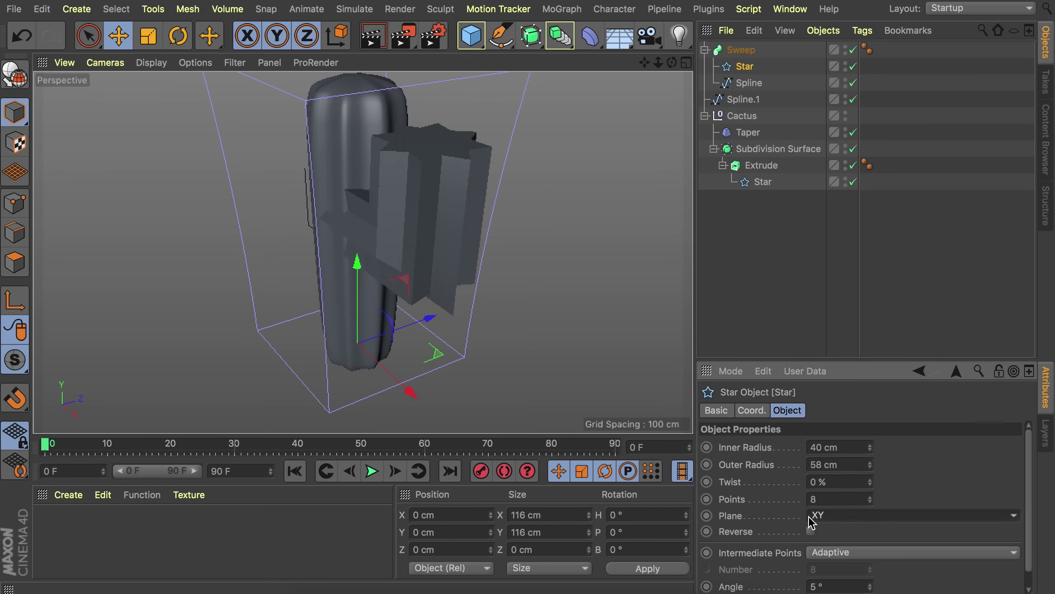
alt+drag(519, 261, 553, 229)
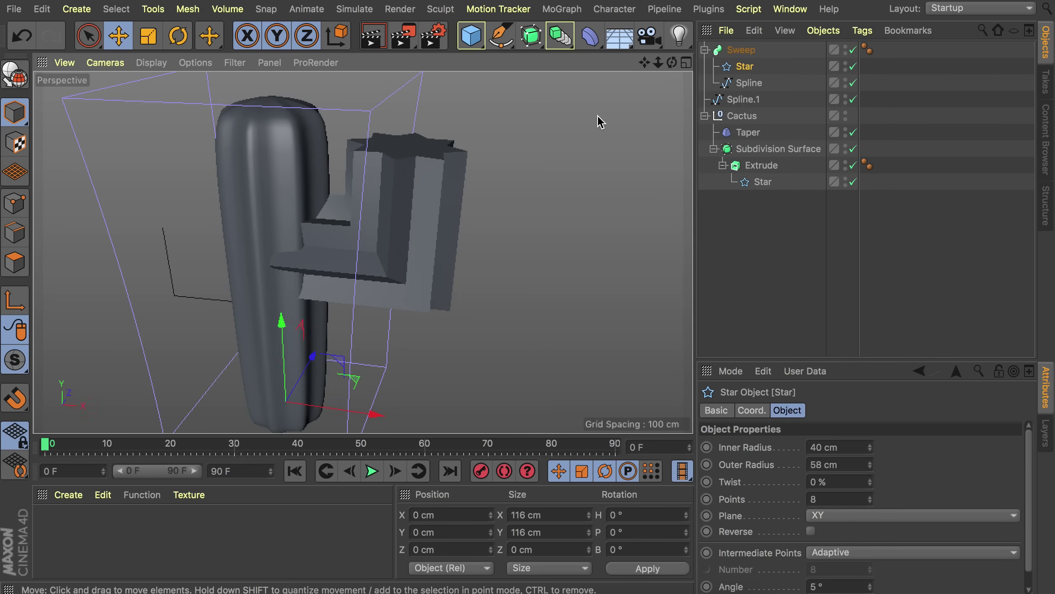
Scale the Sweep's Star profile down to about 21 cm inner radius and 31 cm outer radius.
key(t)
drag(580, 219, 240, 251)
click(743, 66)
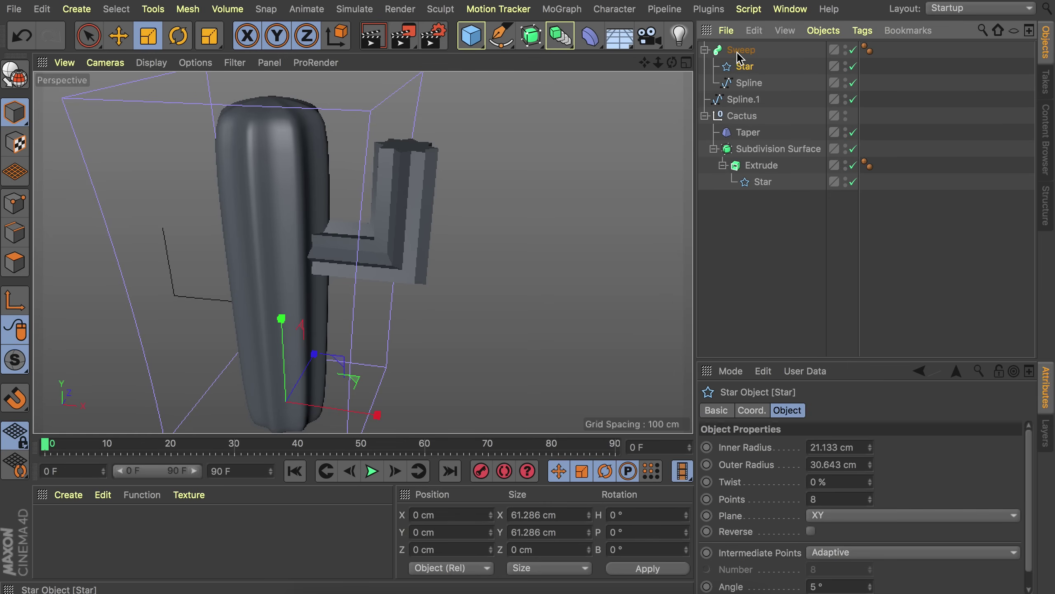
Set the Sweep's end cap to Fillet Cap.
click(740, 51)
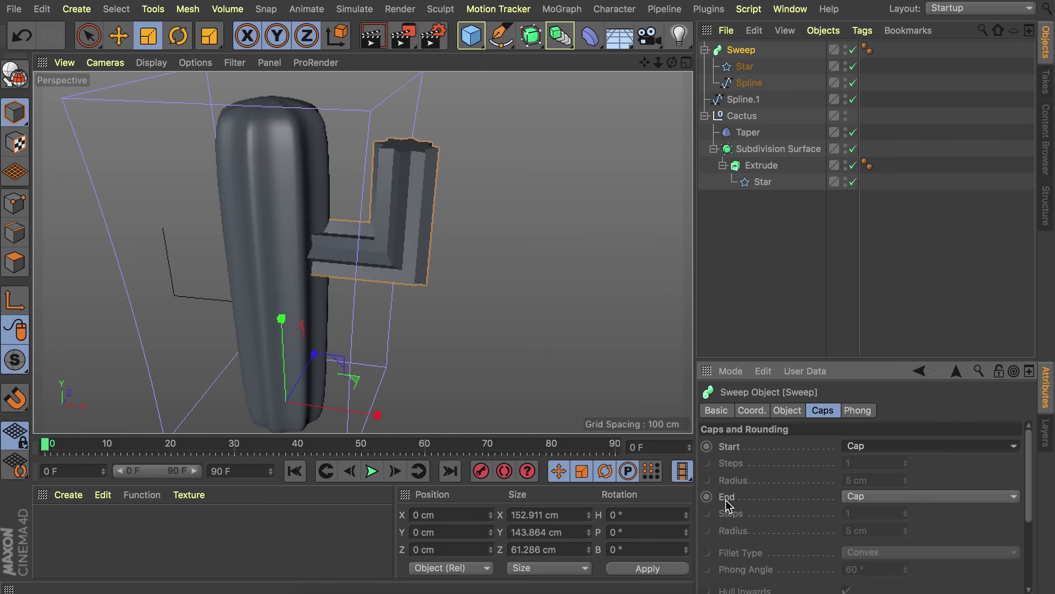
click(872, 504)
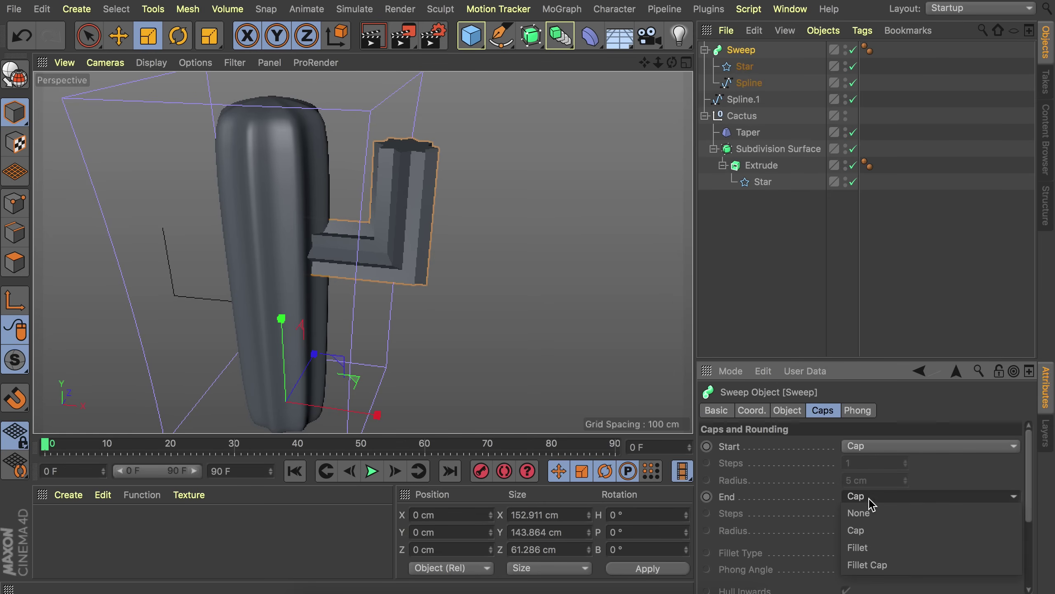
click(877, 566)
scroll(806, 529, down, 4)
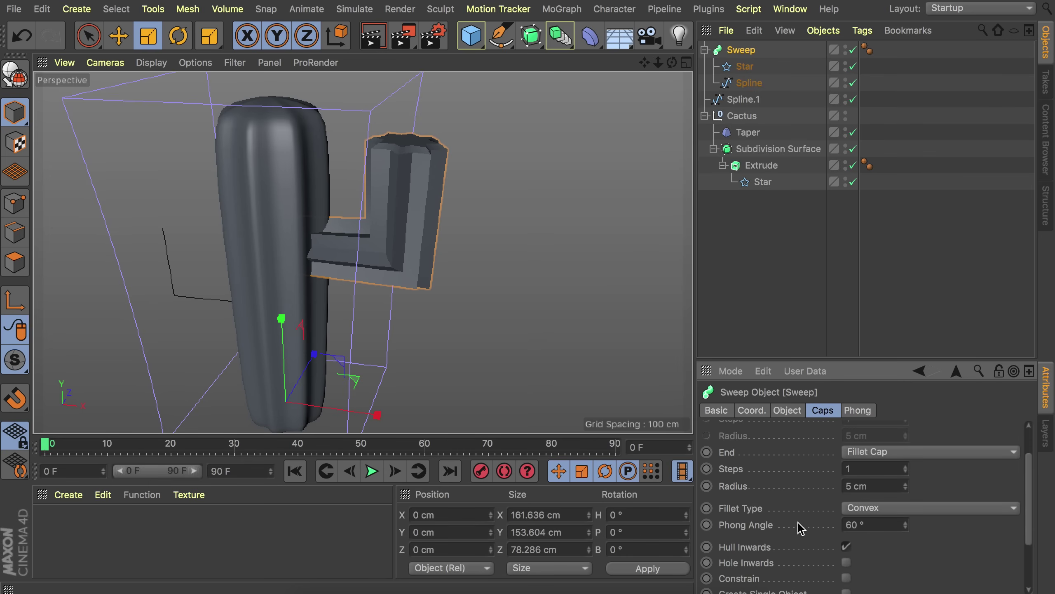
Enable Constrain and Create Single Object for the Sweep's caps and set the end fillet to 2 steps.
click(848, 557)
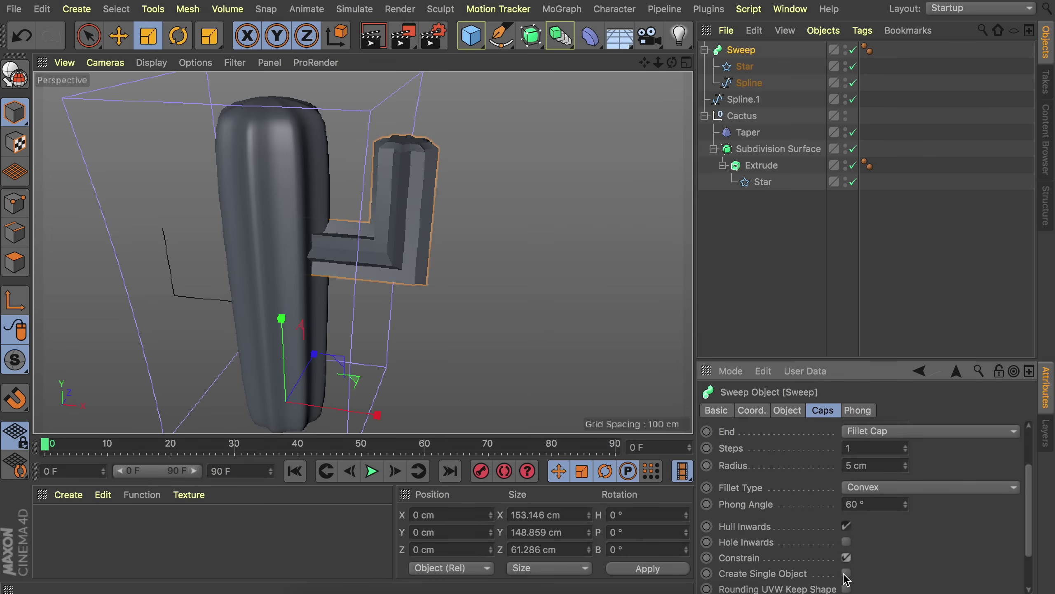
click(846, 574)
scroll(829, 507, up, 4)
click(906, 511)
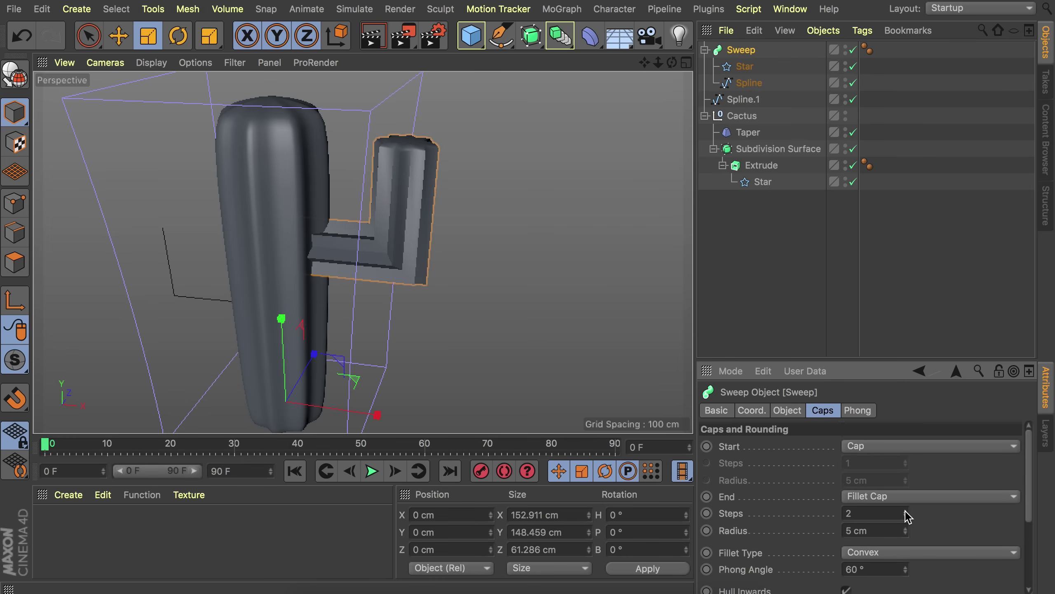
Set the radius of the Sweep's end fillet to 15 cm.
drag(906, 528, 906, 512)
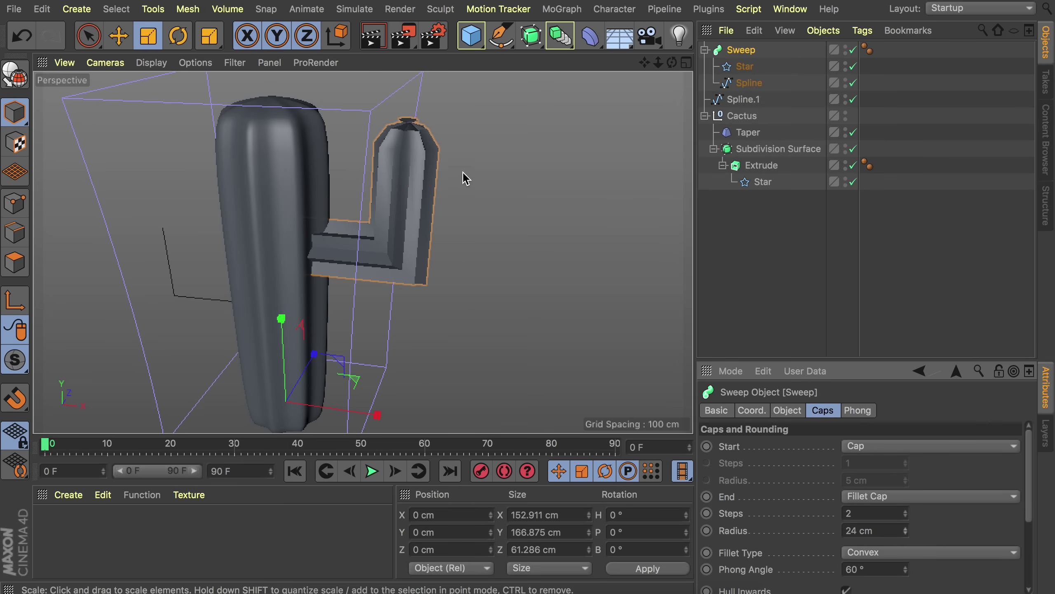
scroll(404, 114, up, 10)
alt+drag(403, 113, 403, 94)
scroll(407, 104, up, 2)
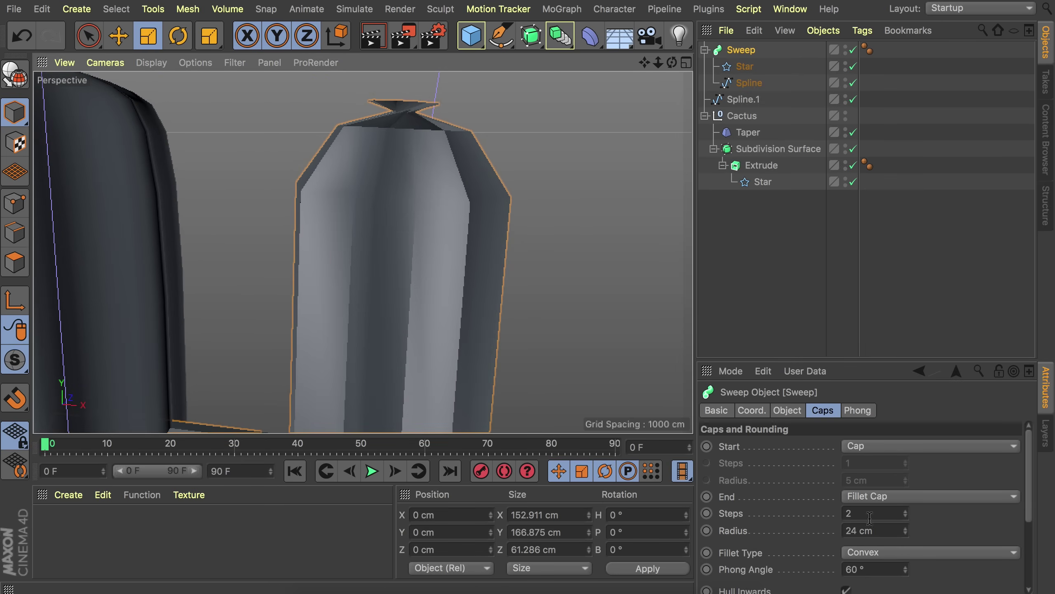
drag(908, 534, 907, 537)
scroll(440, 172, down, 5)
mouse_move(422, 195)
alt+mouse_down()
mouse_move(401, 270)
mouse_move(405, 201)
alt+mouse_up()
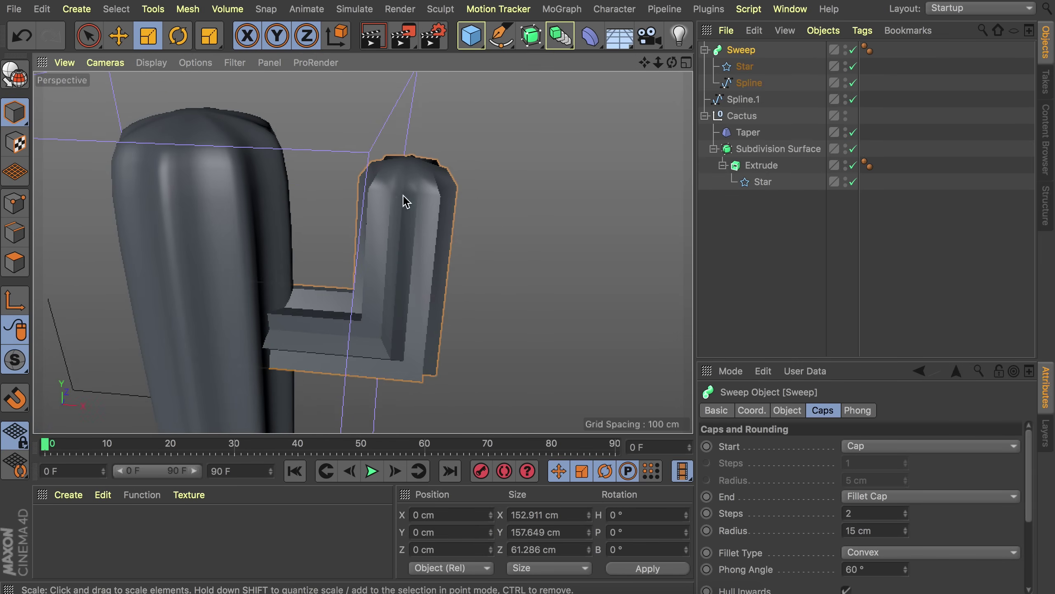
Add a Subdivision Surface as the parent of the Sweep to smooth the right arm.
alt+click(532, 37)
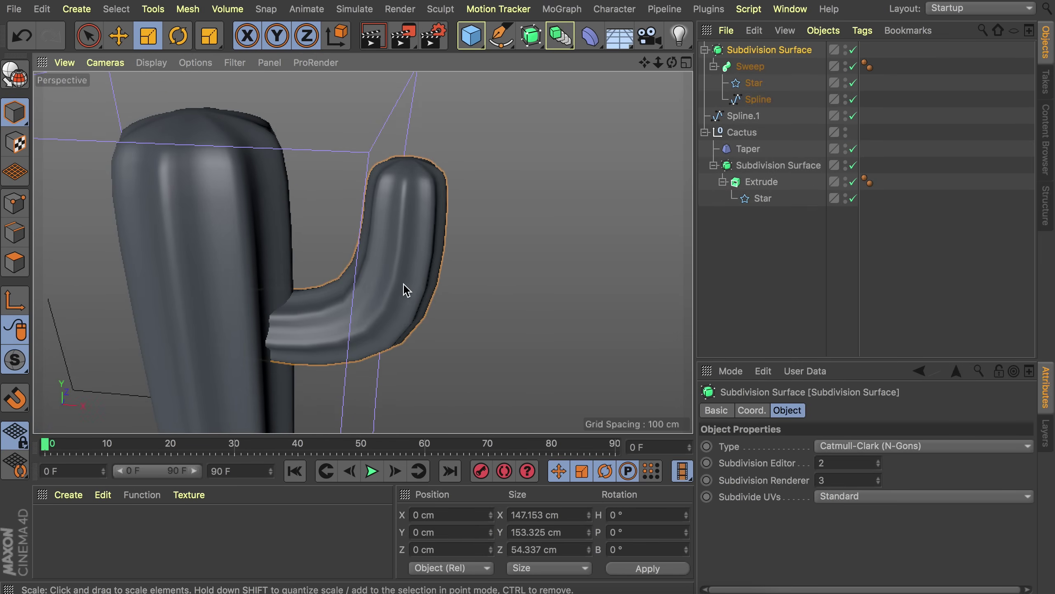
alt+middle_drag(405, 288, 417, 237)
alt+drag(417, 237, 446, 189)
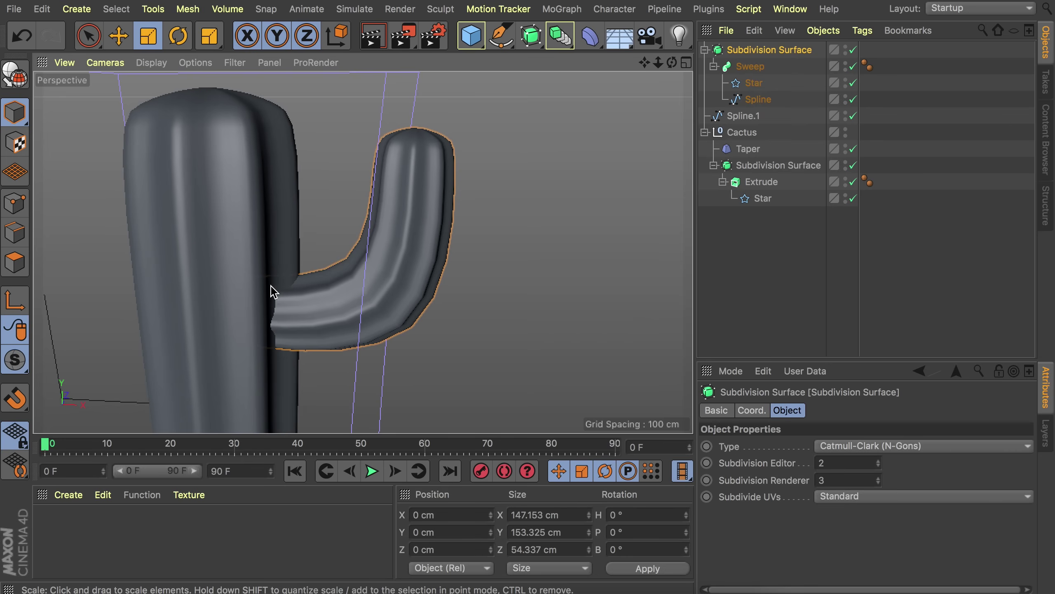
Chamfer the corner point of the right arm's Spline to round the arm's bend.
click(757, 99)
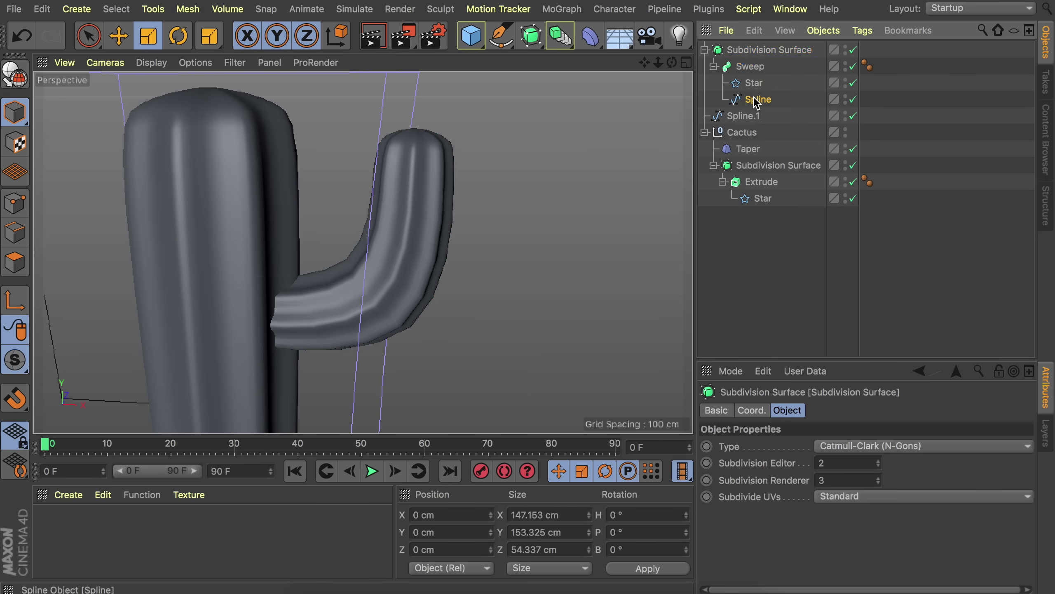
click(15, 203)
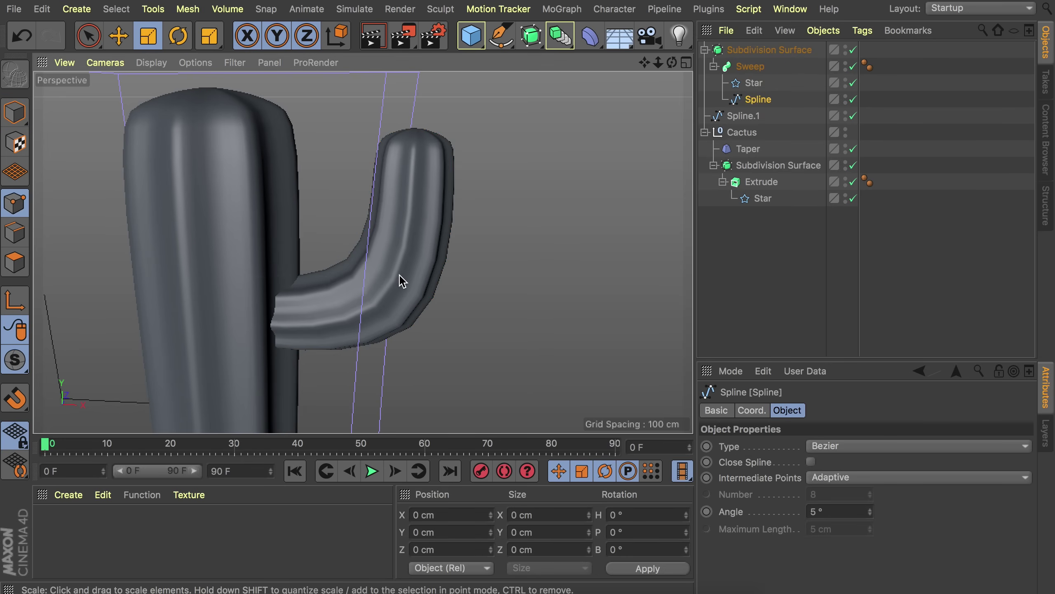
key(9)
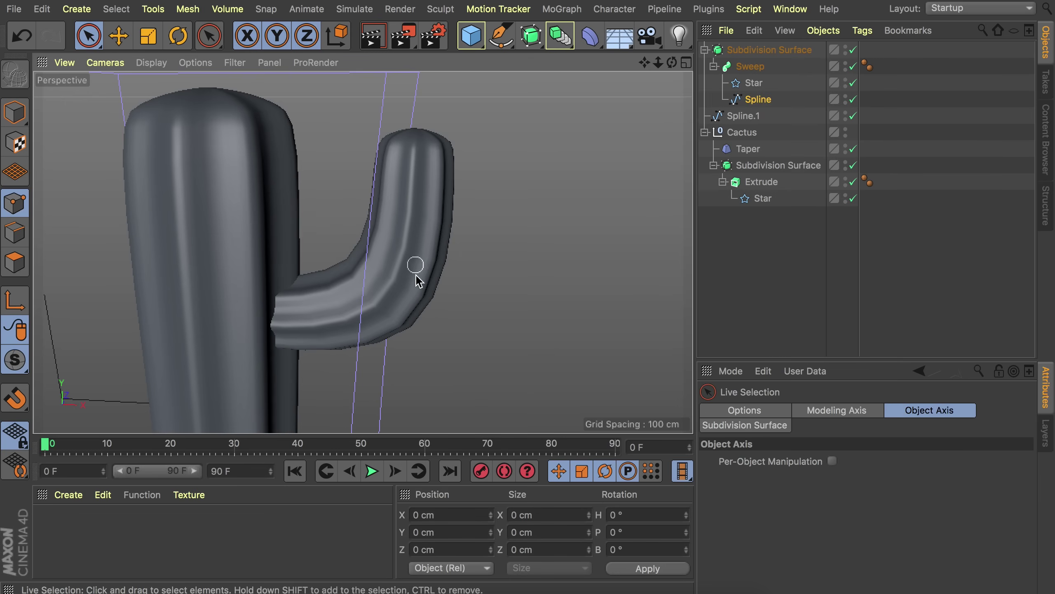
middle_drag(425, 296, 476, 296)
click(391, 271)
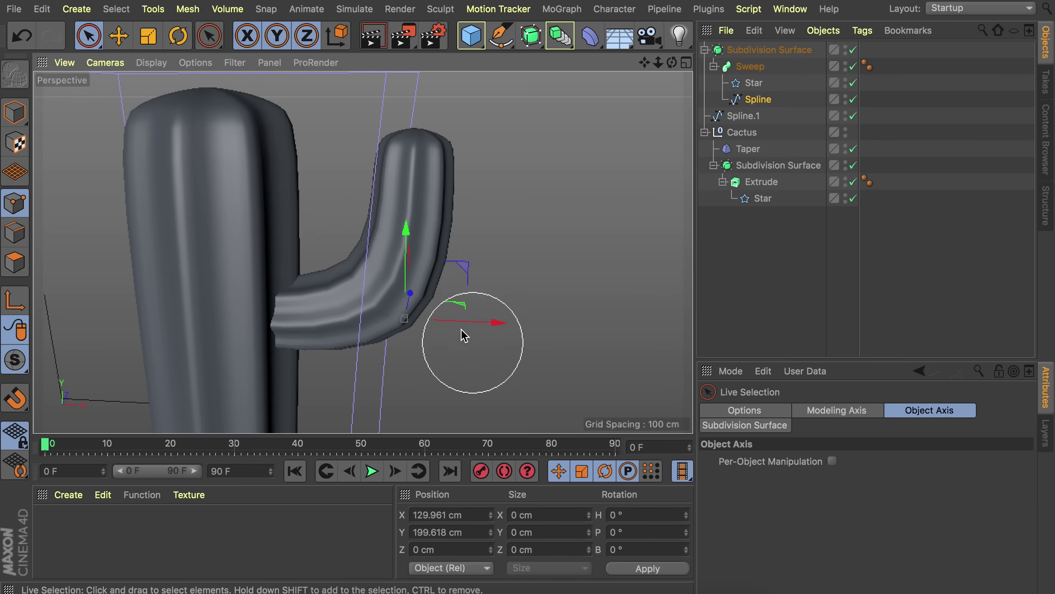
alt+middle_drag(444, 335, 395, 284)
alt+drag(395, 284, 524, 237)
right_click(525, 241)
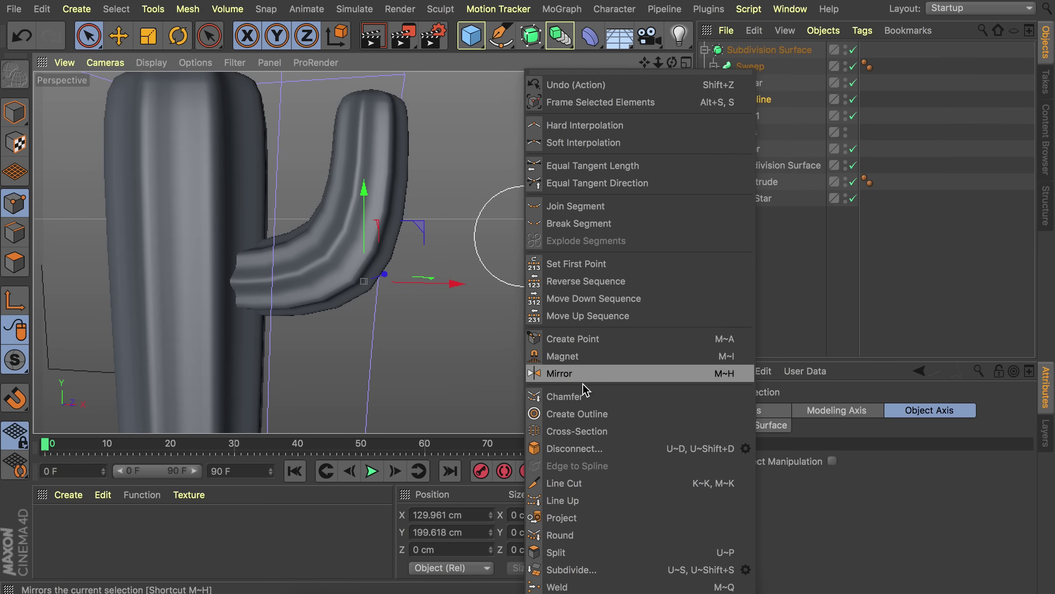
click(540, 396)
drag(405, 234, 430, 234)
key(e)
click(743, 261)
alt+drag(246, 262, 224, 236)
scroll(222, 251, down, 5)
alt+middle_drag(219, 271, 253, 270)
alt+drag(254, 269, 292, 278)
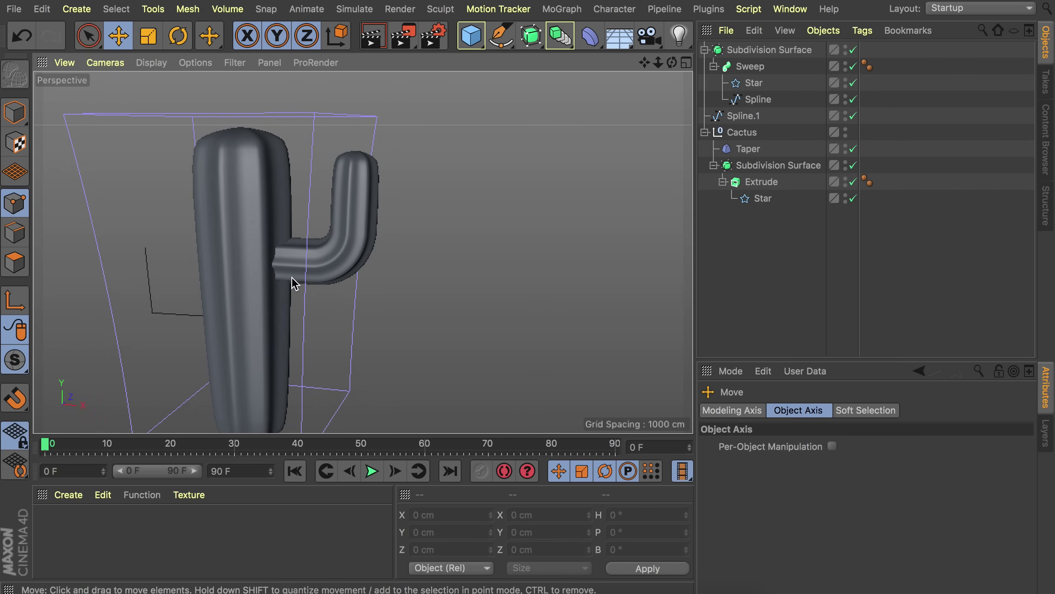
Duplicate the right arm's Subdivision Surface and replace the Spline in the copy's Sweep with Spline.1 to build the left arm.
click(738, 51)
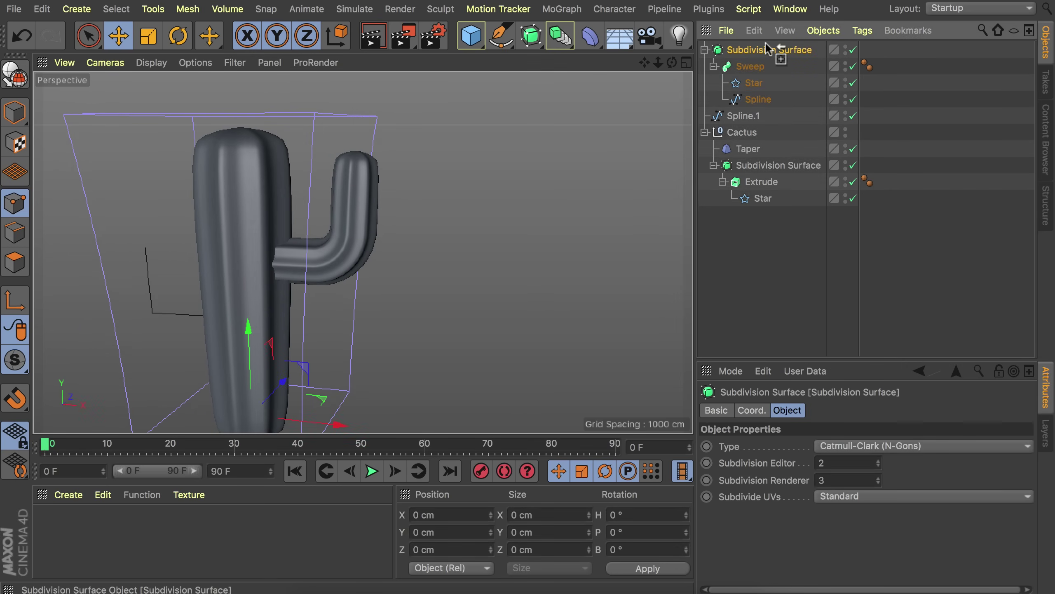
ctrl+drag(767, 43, 767, 45)
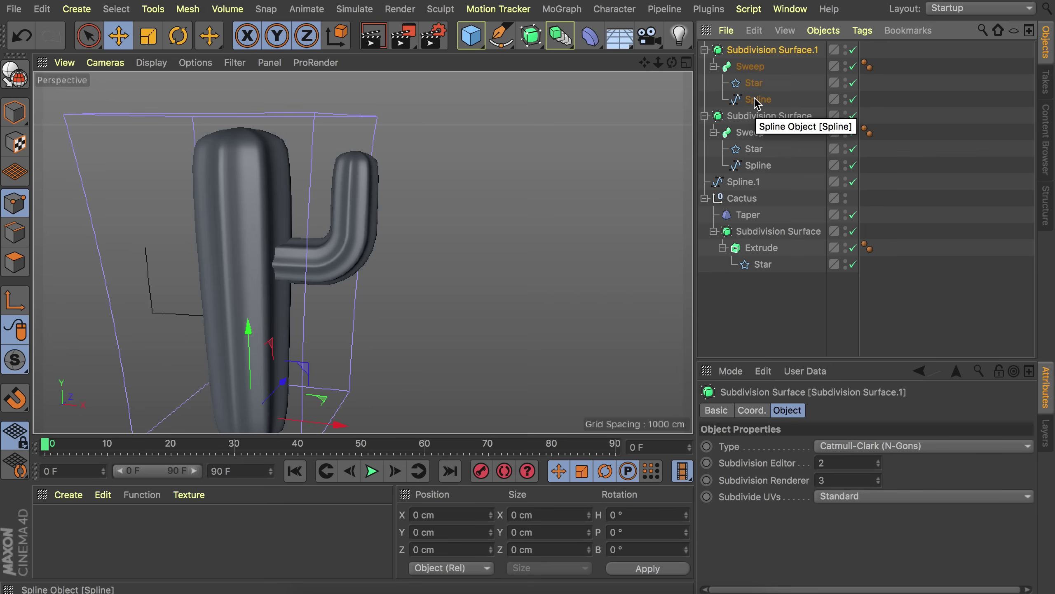
click(754, 102)
key(Delete)
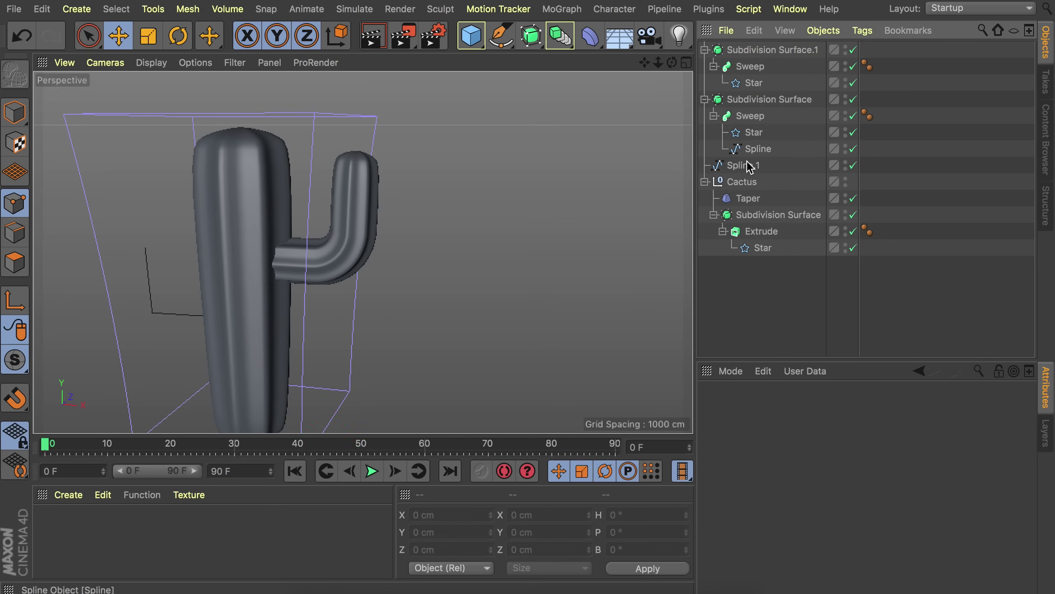
drag(742, 168, 755, 86)
alt+drag(315, 280, 289, 252)
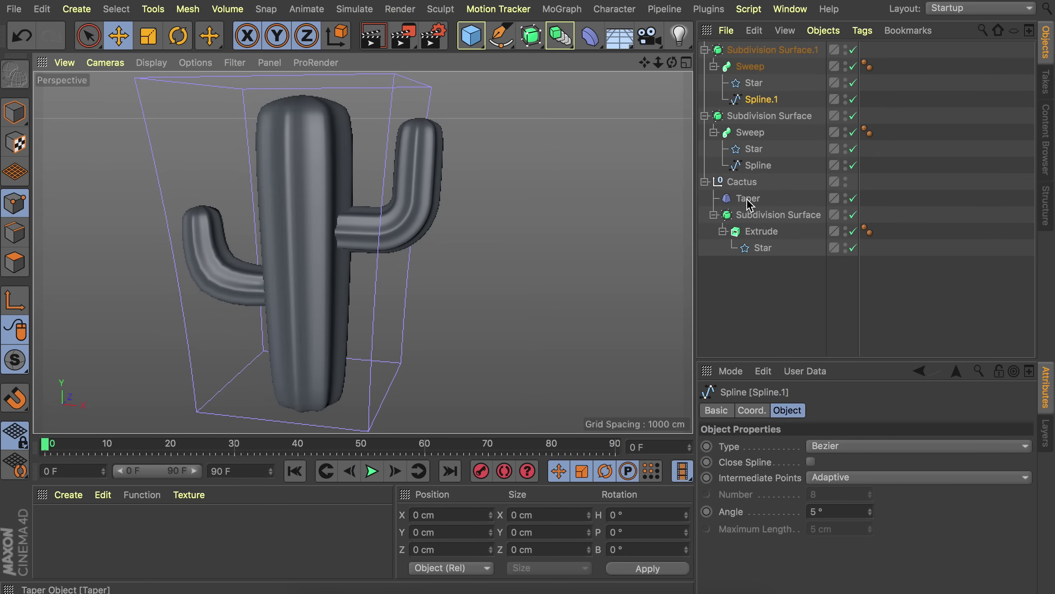
Group the right arm's Subdivision Surface under a Null and copy the Cactus's Taper deformer into that group.
click(756, 50)
click(747, 118)
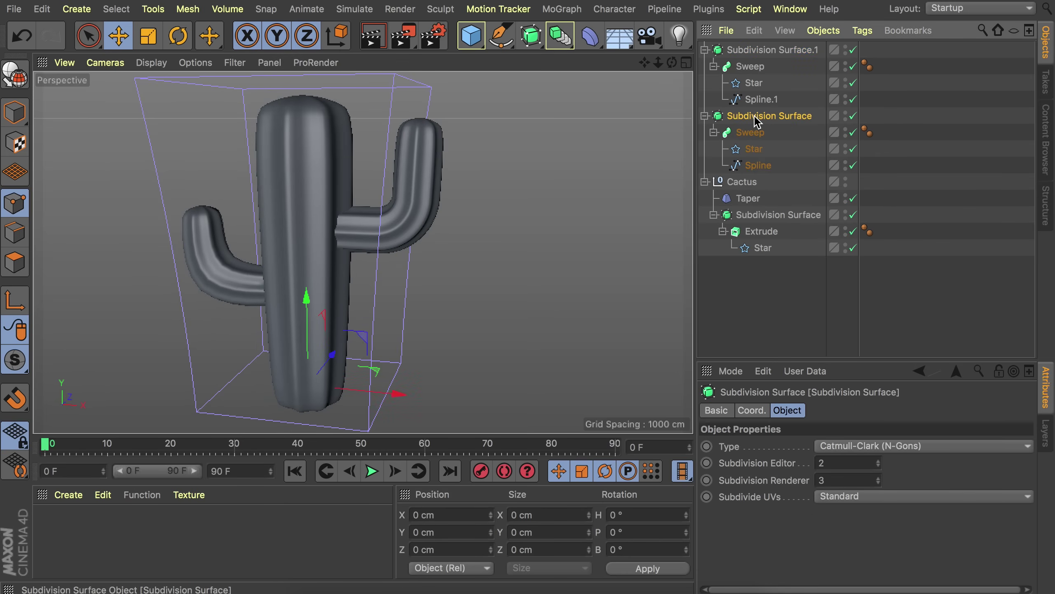
key(alt+g)
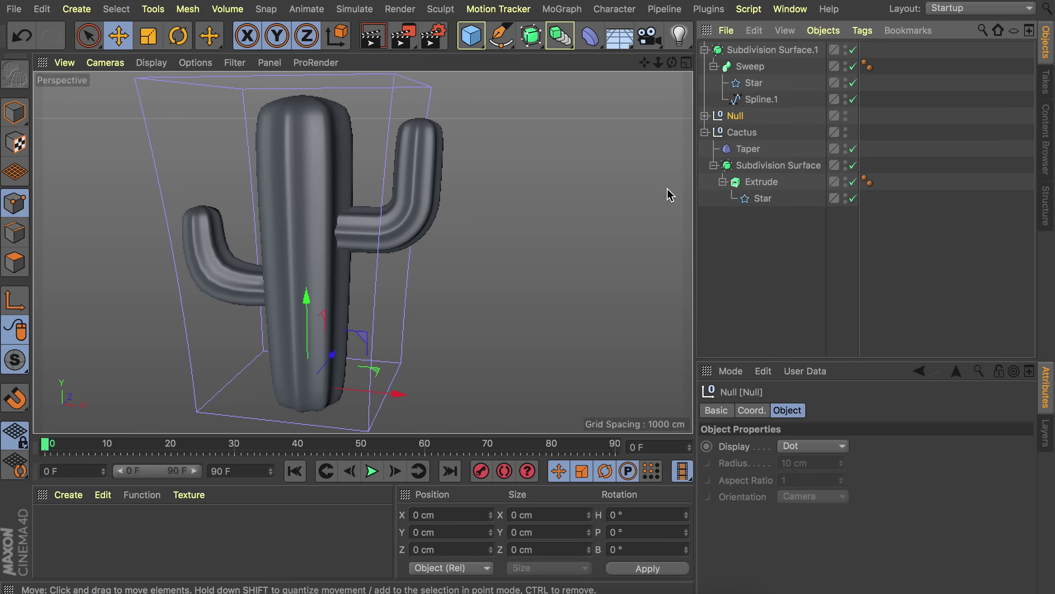
drag(748, 149, 739, 118)
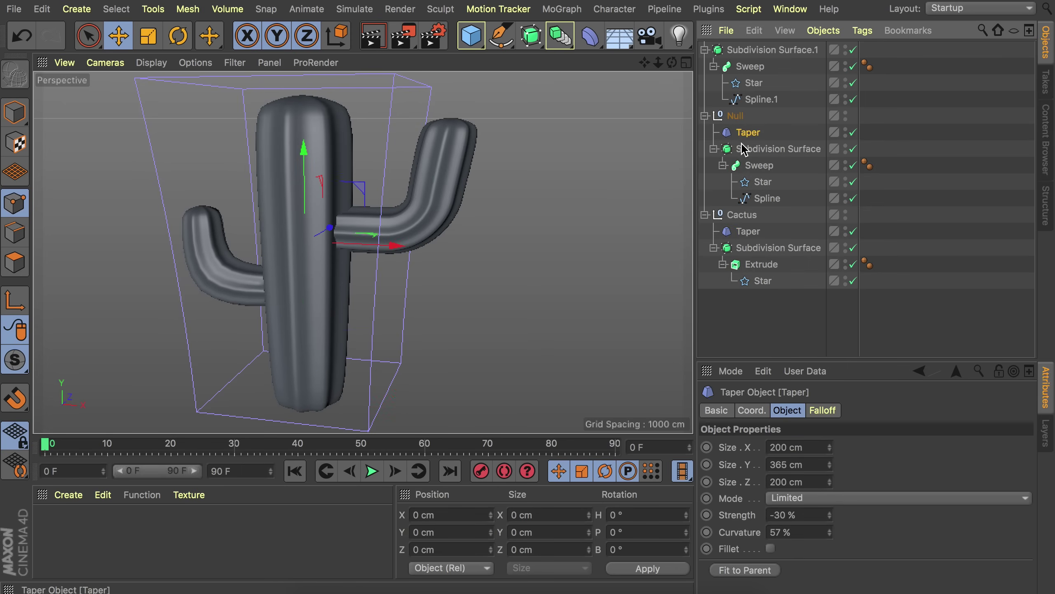
Scale down the right arm's Taper and move it over the arm's upright end.
key(t)
drag(563, 185, 224, 278)
key(e)
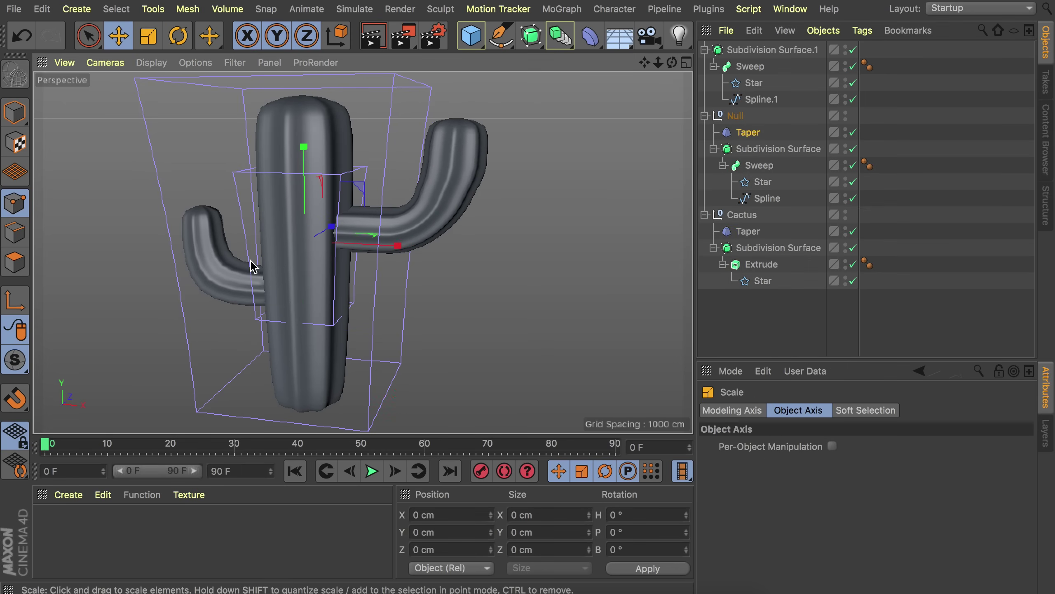
drag(363, 200, 474, 82)
key(t)
drag(504, 168, 425, 194)
drag(494, 175, 500, 181)
Adjust the strength of the right arm's Taper deformer.
click(748, 132)
drag(830, 515, 830, 535)
click(942, 198)
scroll(292, 237, down, 3)
mouse_move(291, 238)
alt+mouse_down()
mouse_move(316, 243)
mouse_move(279, 246)
alt+mouse_up()
scroll(282, 252, up, 1)
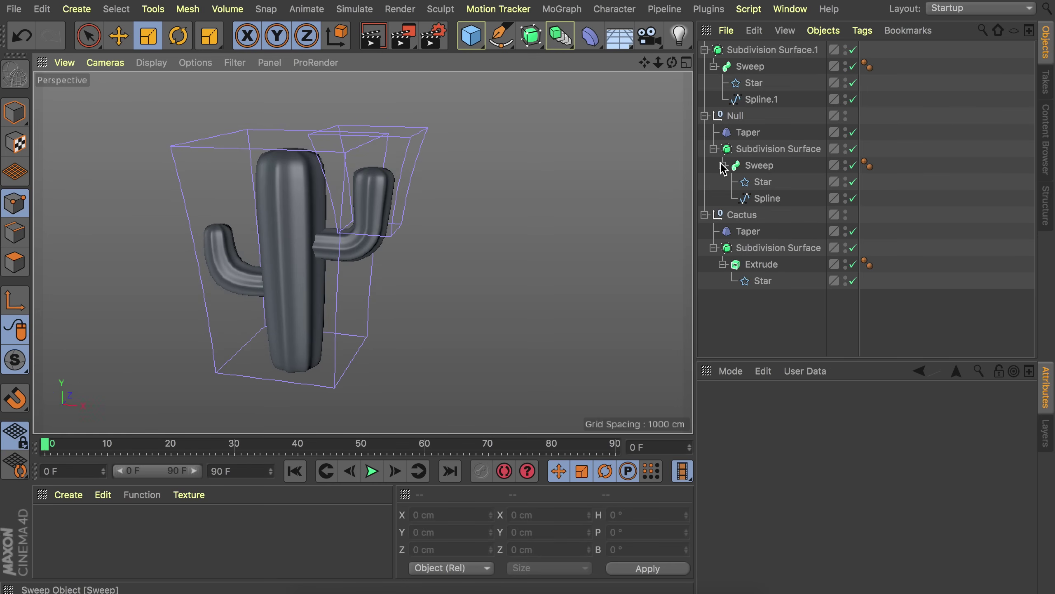
Hide the Taper deformers of the Cactus and the right arm in the viewport.
mouse_move(337, 229)
alt+middle_down()
mouse_move(359, 241)
mouse_move(352, 222)
alt+middle_up()
scroll(340, 213, up, 1)
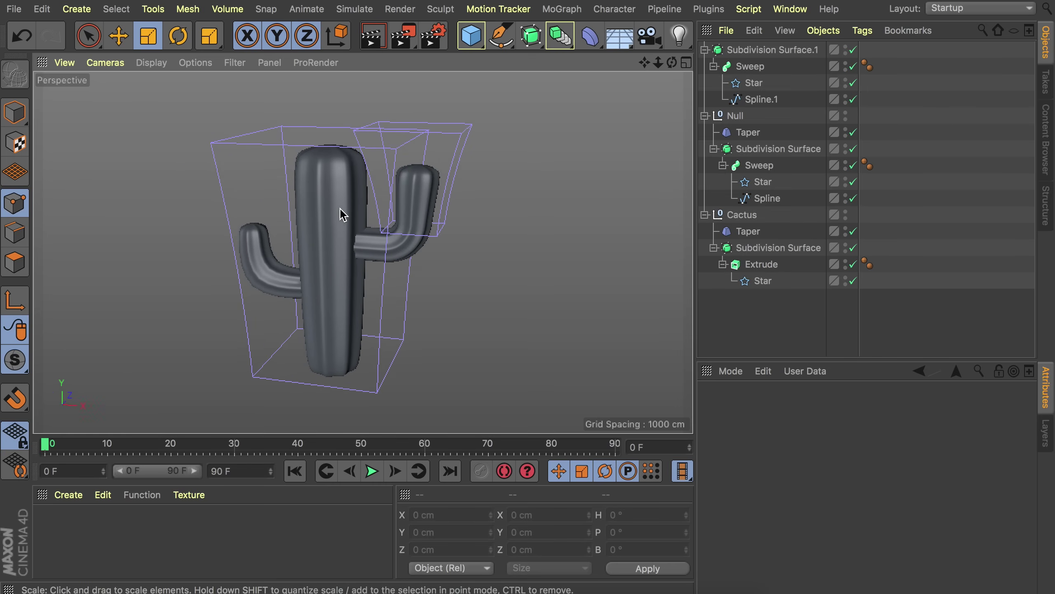
click(846, 228)
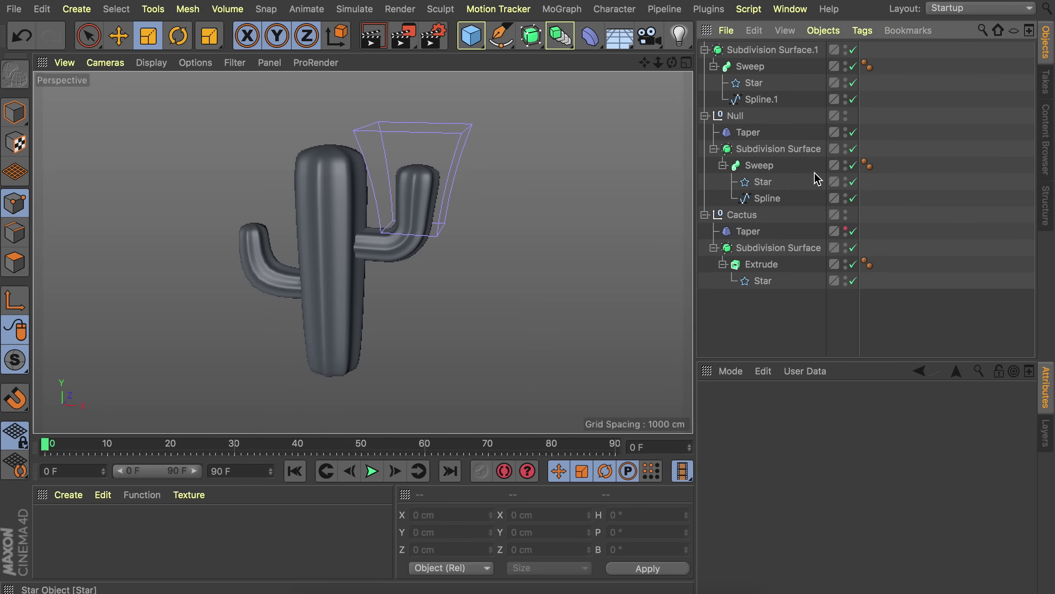
click(846, 130)
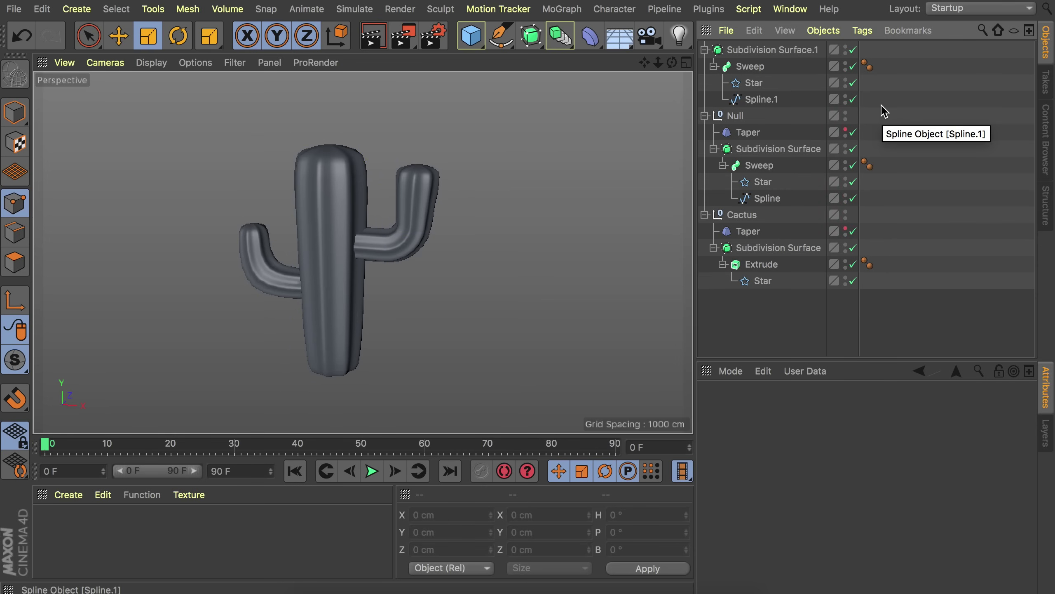
Rename the right arm's Null as Arm R and the left arm's Subdivision Surface as Arm L.
click(704, 50)
click(704, 66)
click(735, 64)
double_click(736, 68)
text(Arm R)
key(Return)
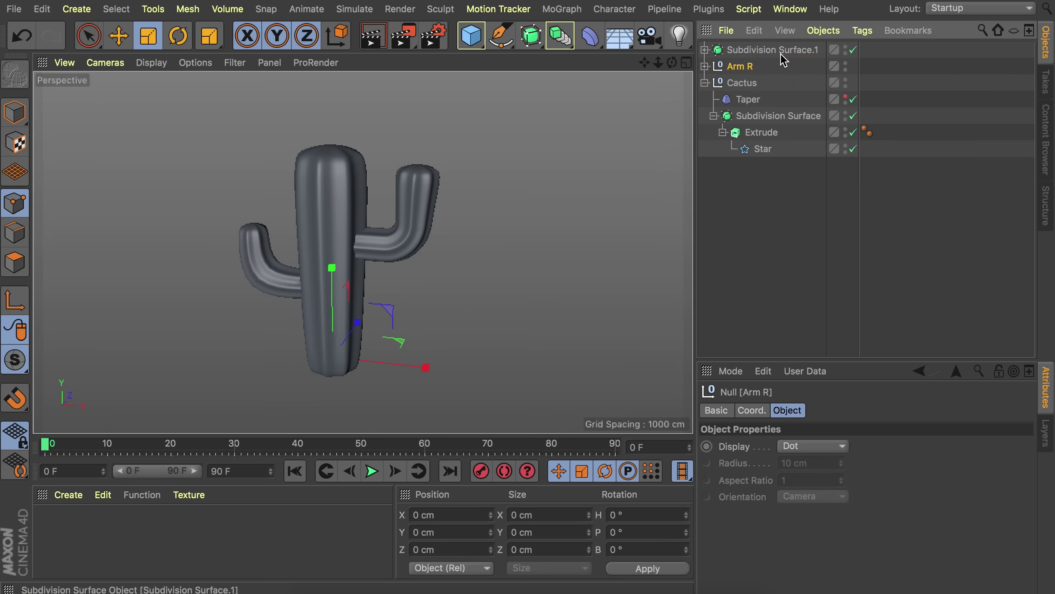
double_click(773, 52)
text(Arm L)
key(Return)
Collapse the Cactus group and rename it as Body.
click(704, 83)
double_click(743, 86)
text(Body)
key(Return)
click(760, 112)
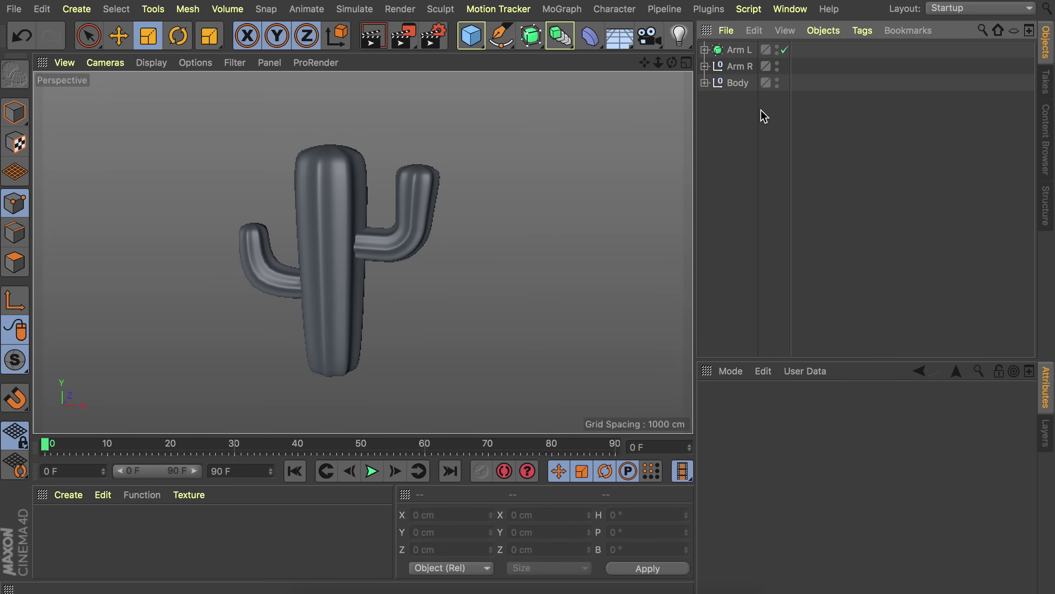
Group Arm L, Arm R and Body under one Null and rename it as Cactus 1.
drag(761, 110, 731, 34)
key(alt+g)
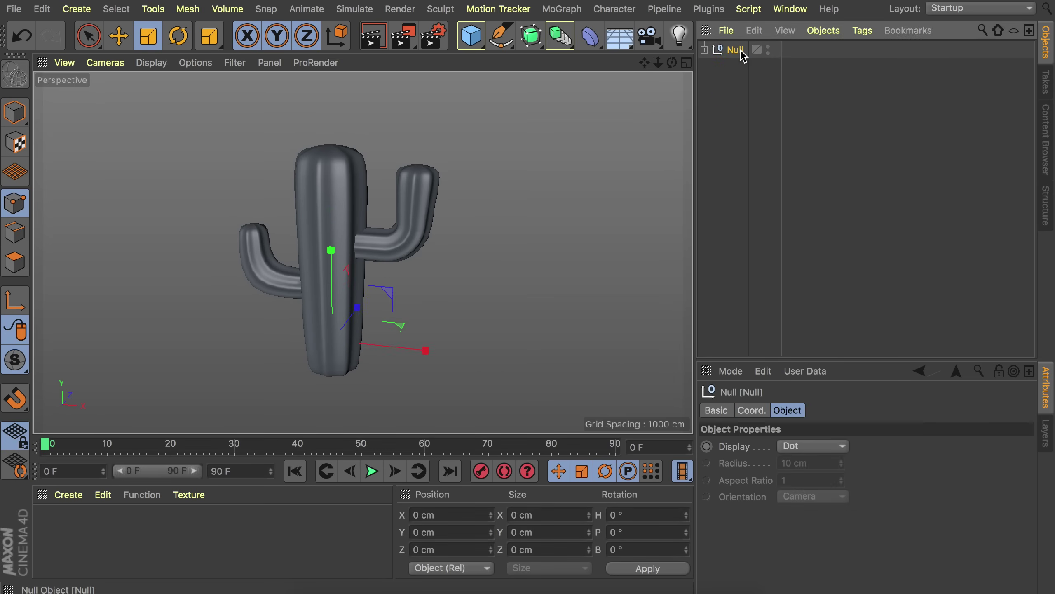
double_click(739, 50)
text(Cactus)
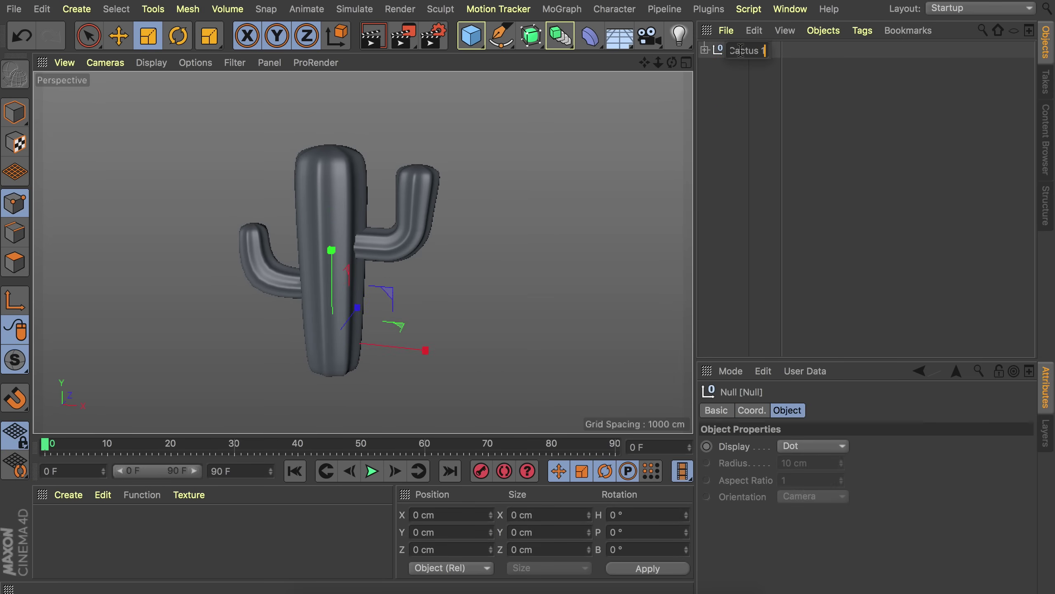
text( 1)
key(Return)
click(704, 50)
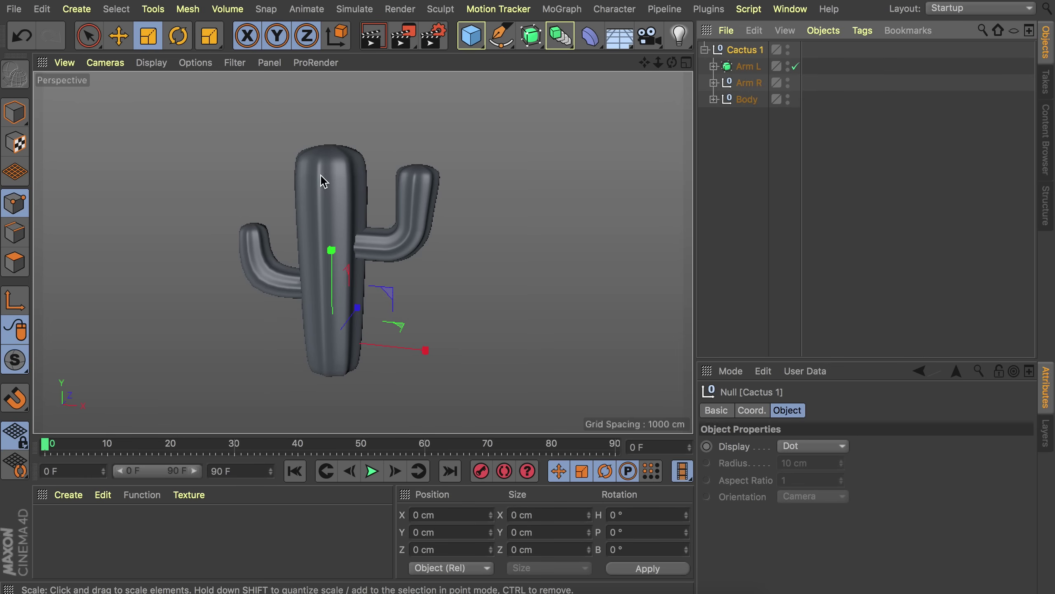
Add a Cone and raise it to the top of the cactus body, at a Y position of about 398 cm.
scroll(255, 175, up, 5)
drag(479, 42, 728, 67)
key(e)
drag(352, 306, 359, 4)
alt+middle_drag(354, 329, 348, 429)
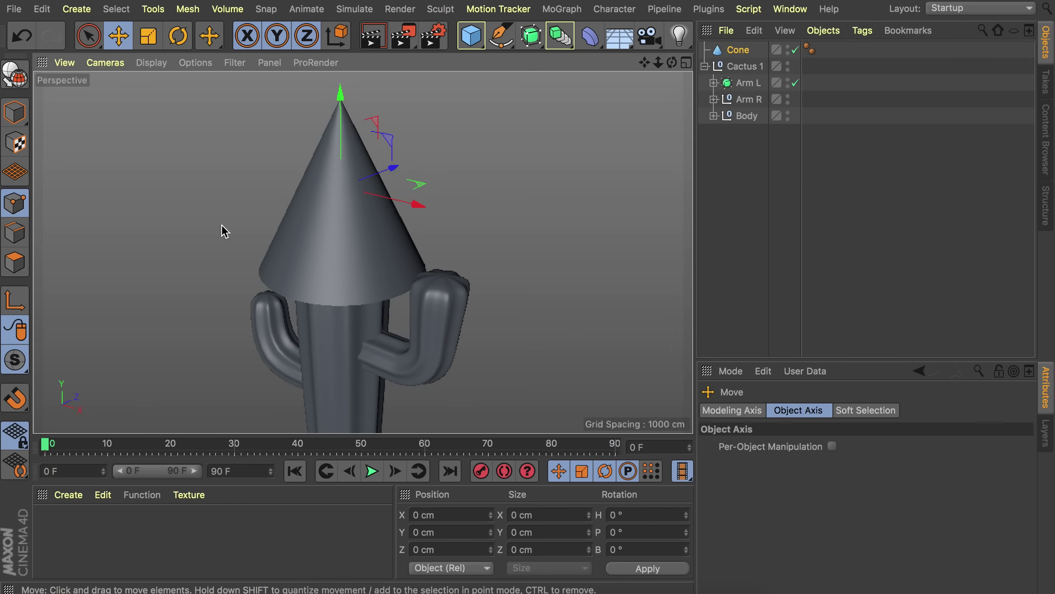
Switch to Model mode and set the Cone's bottom radius to 6 cm.
click(15, 112)
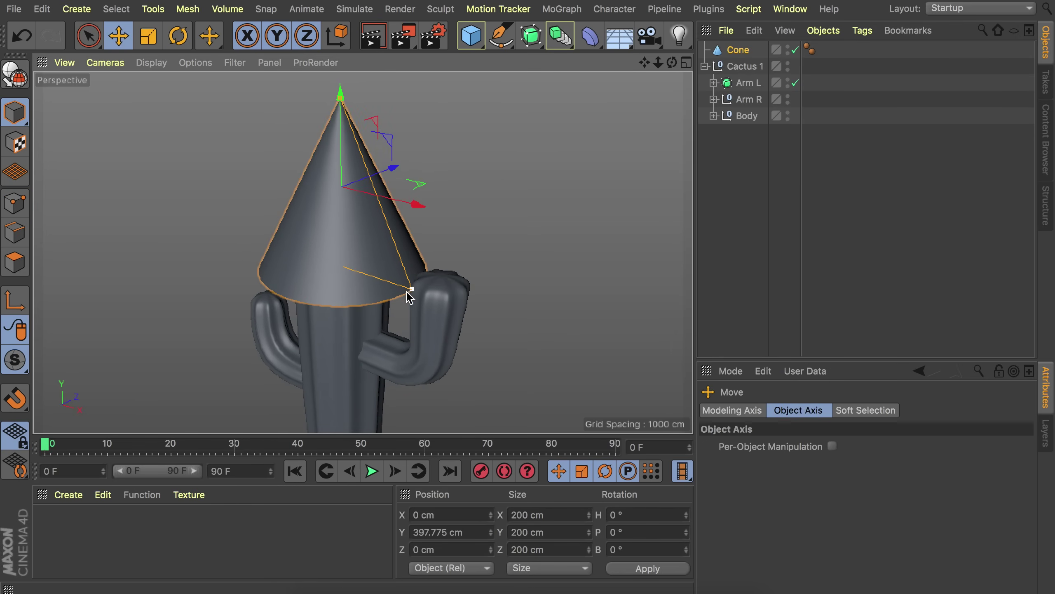
click(738, 49)
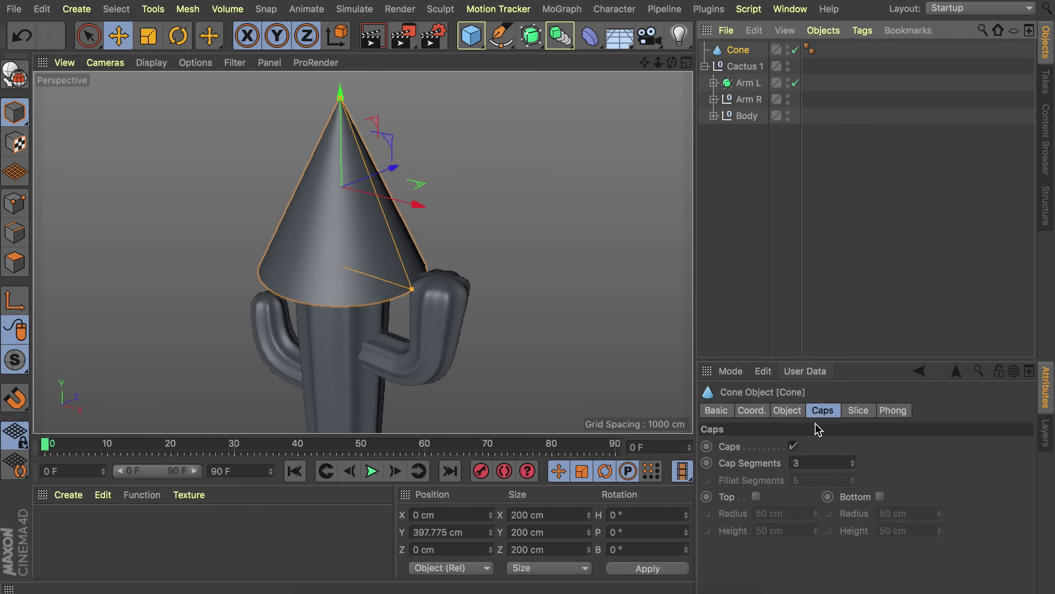
click(788, 411)
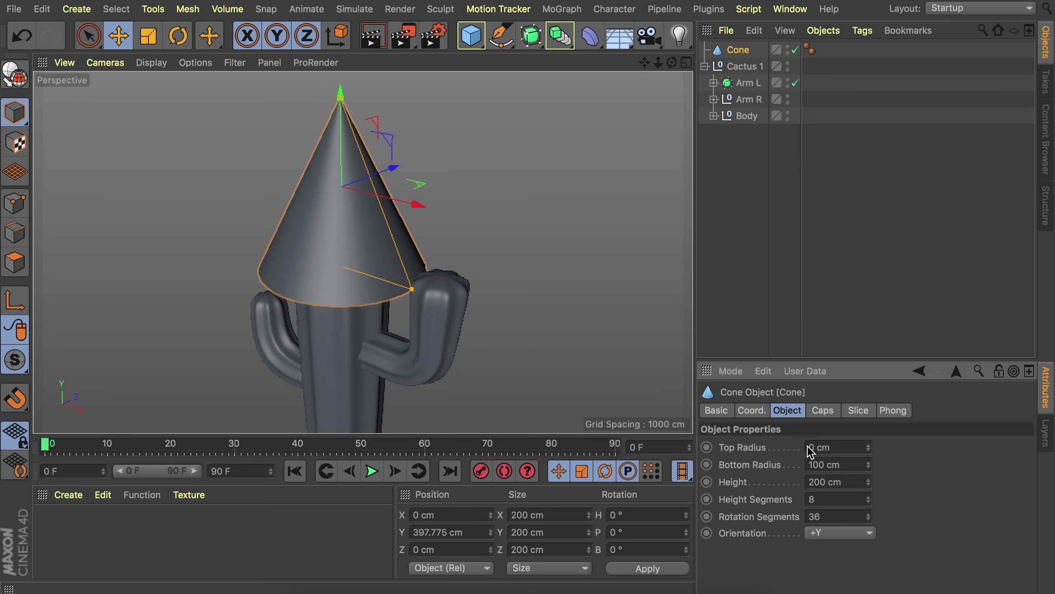
double_click(864, 464)
text(6)
key(Return)
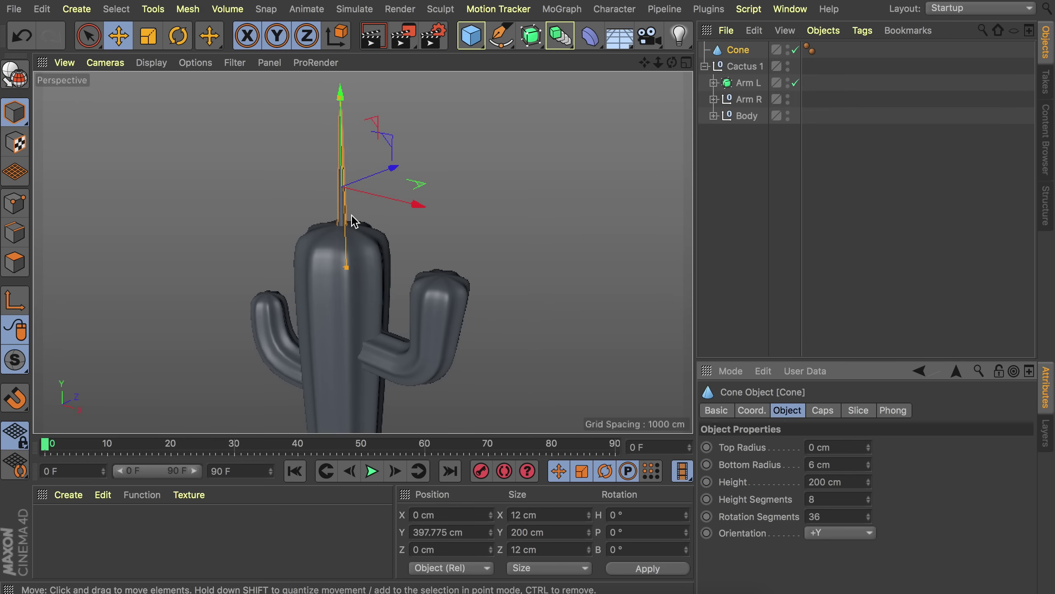
Set the Cone's height to 30 cm and lower it onto the top of the cactus body, at about Y 361 cm.
scroll(372, 220, up, 5)
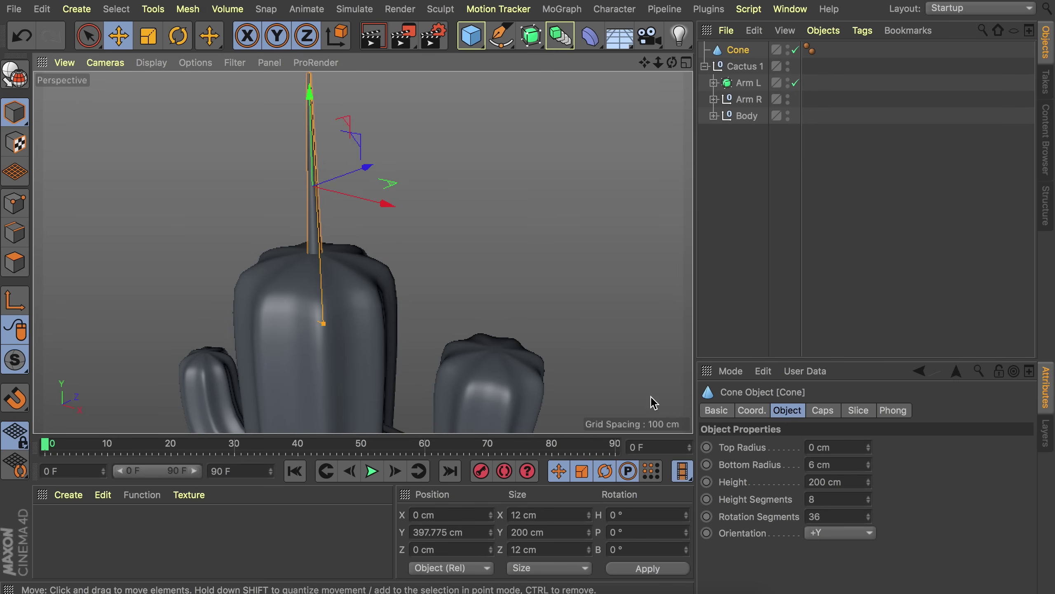
double_click(846, 481)
text(30)
key(Return)
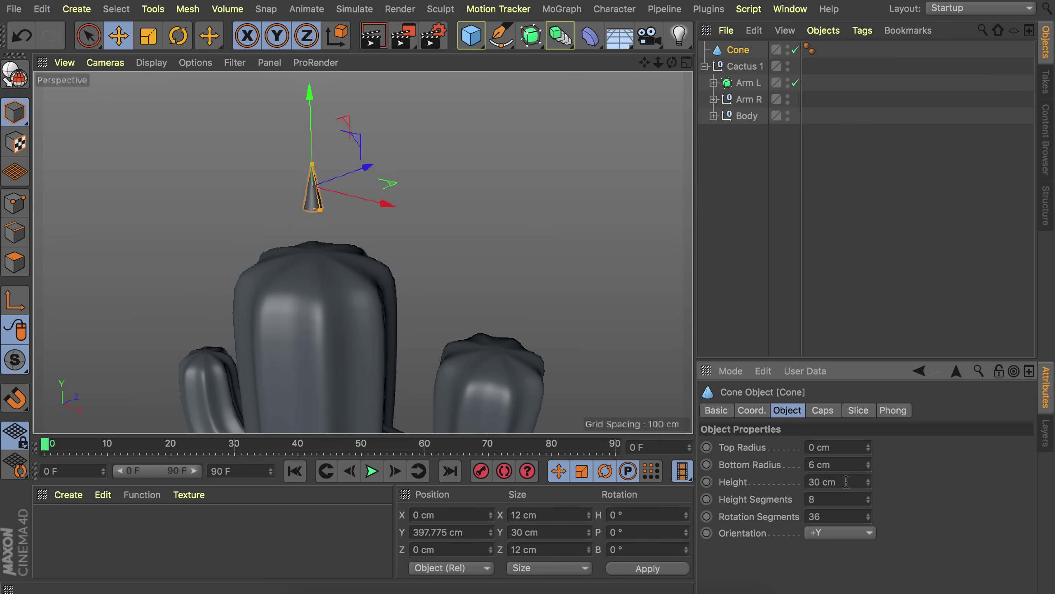
drag(310, 113, 318, 163)
scroll(324, 252, up, 3)
mouse_move(326, 252)
alt+mouse_down()
mouse_move(402, 246)
mouse_move(324, 246)
alt+mouse_up()
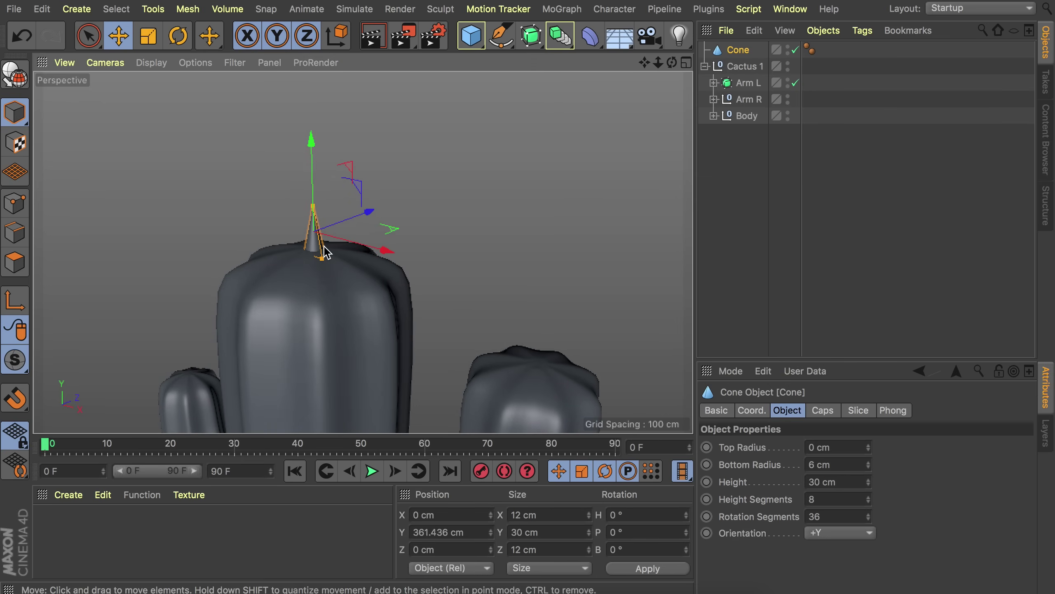
alt+right_drag(323, 251, 301, 258)
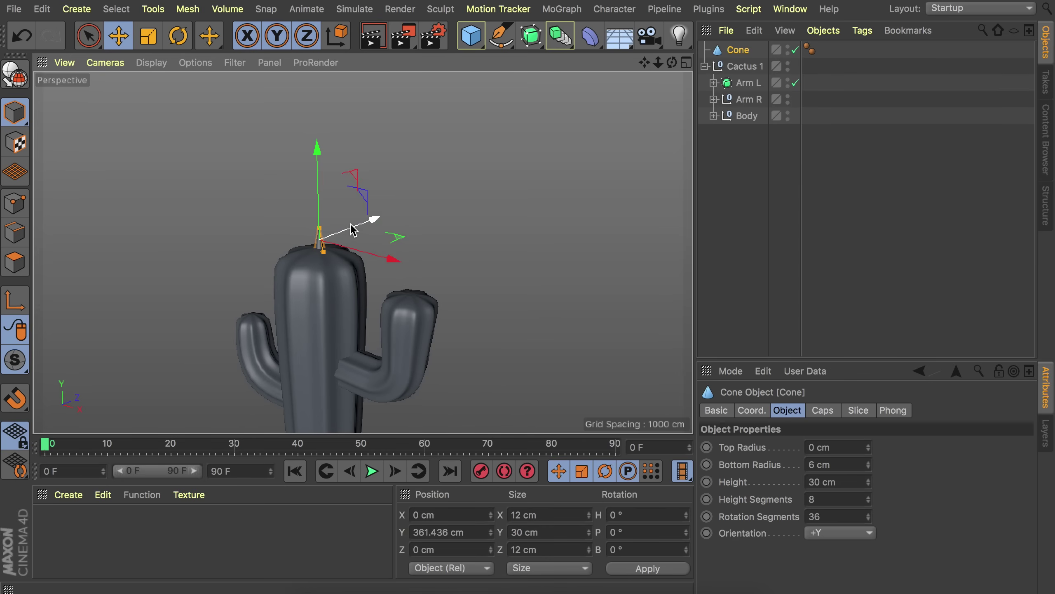
Add a MoGraph Cloner with the Cone as its child and move it into the Cactus 1 group above Body.
click(561, 8)
click(577, 200)
drag(738, 66, 743, 50)
click(743, 51)
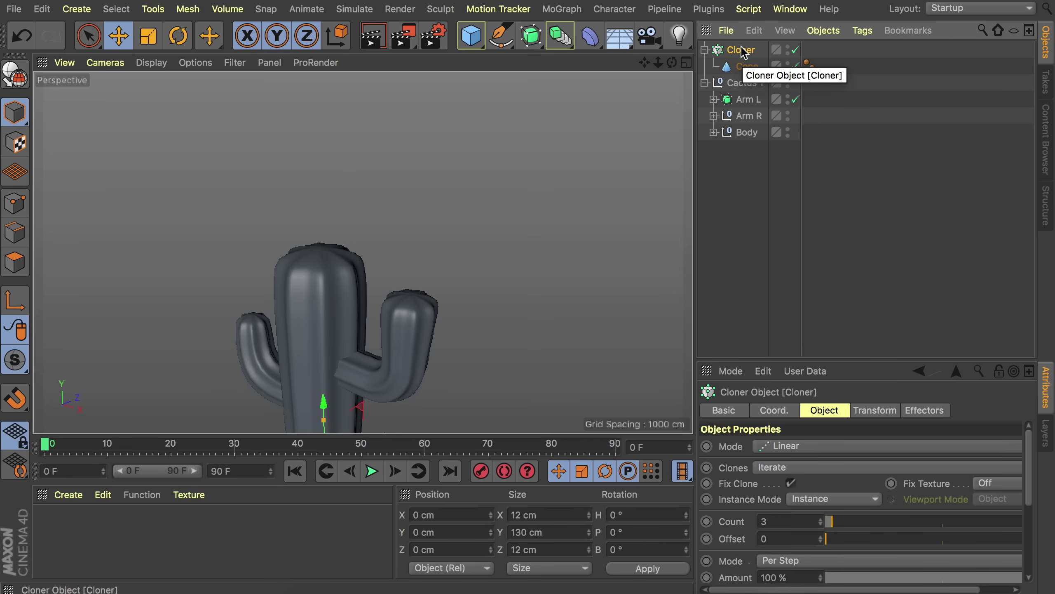
scroll(331, 316, down, 2)
alt+middle_drag(332, 349, 373, 259)
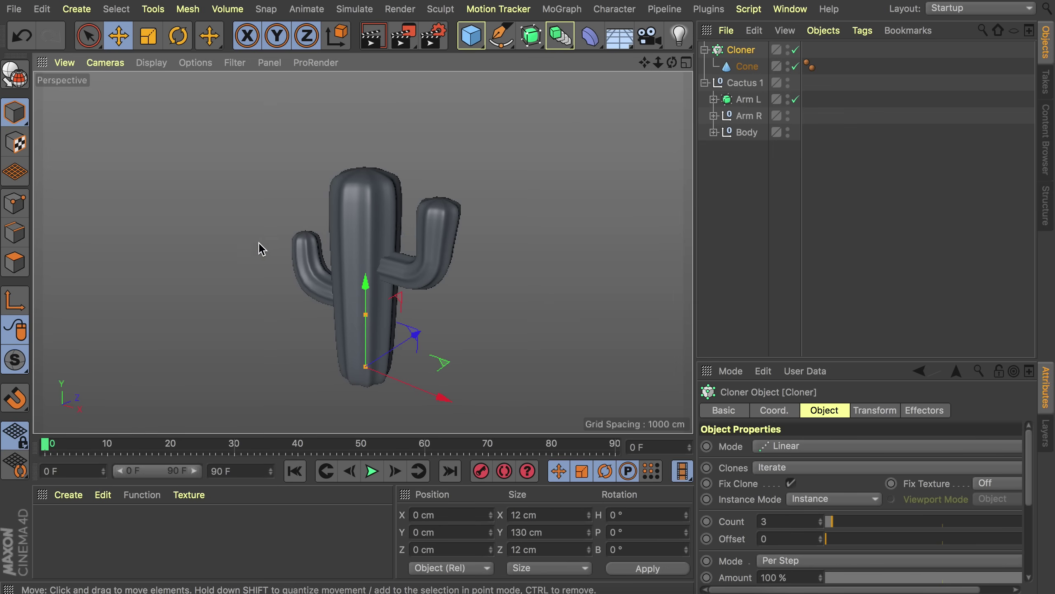
drag(740, 49, 750, 125)
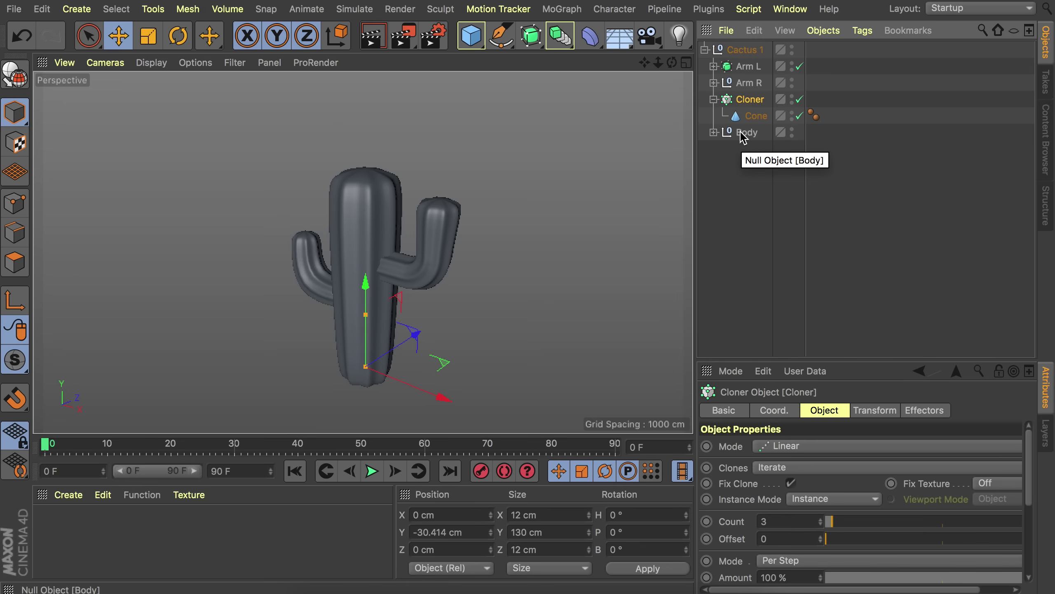
Set the Cloner's mode to Object and assign the Body's Subdivision Surface as the object to clone onto.
click(785, 447)
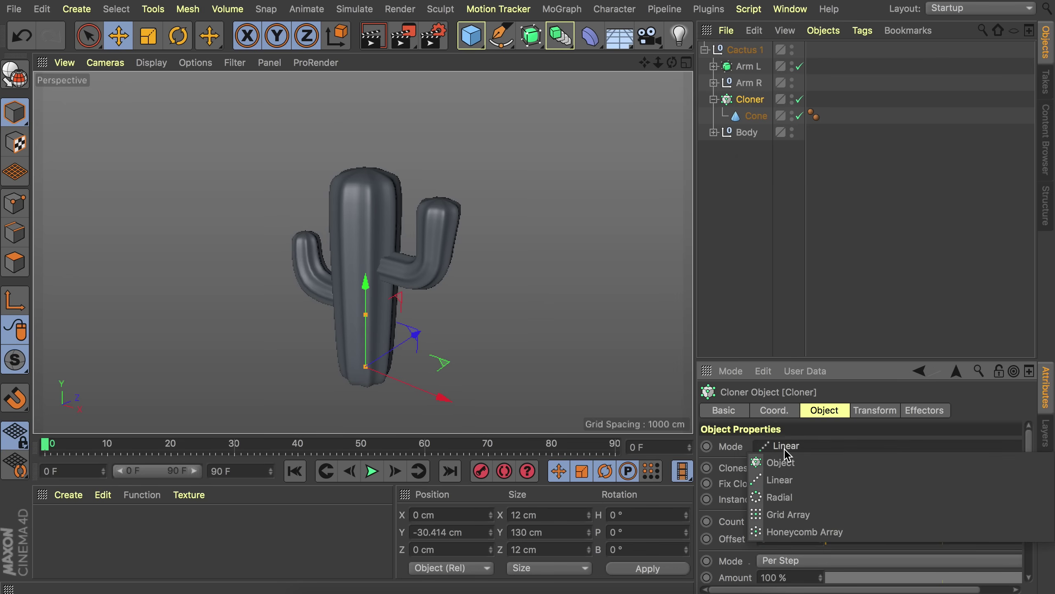
click(787, 463)
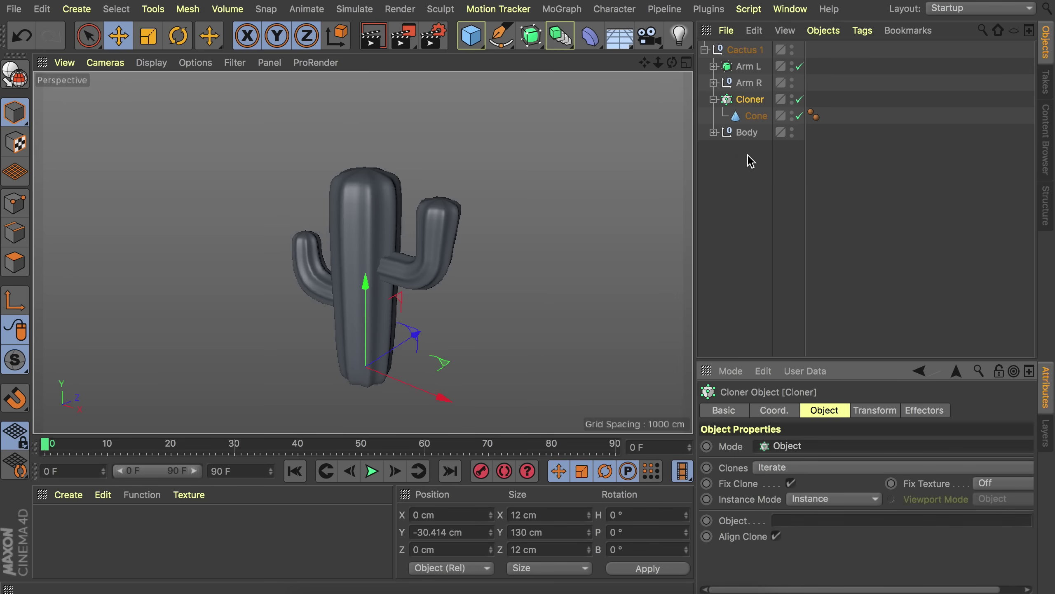
click(715, 133)
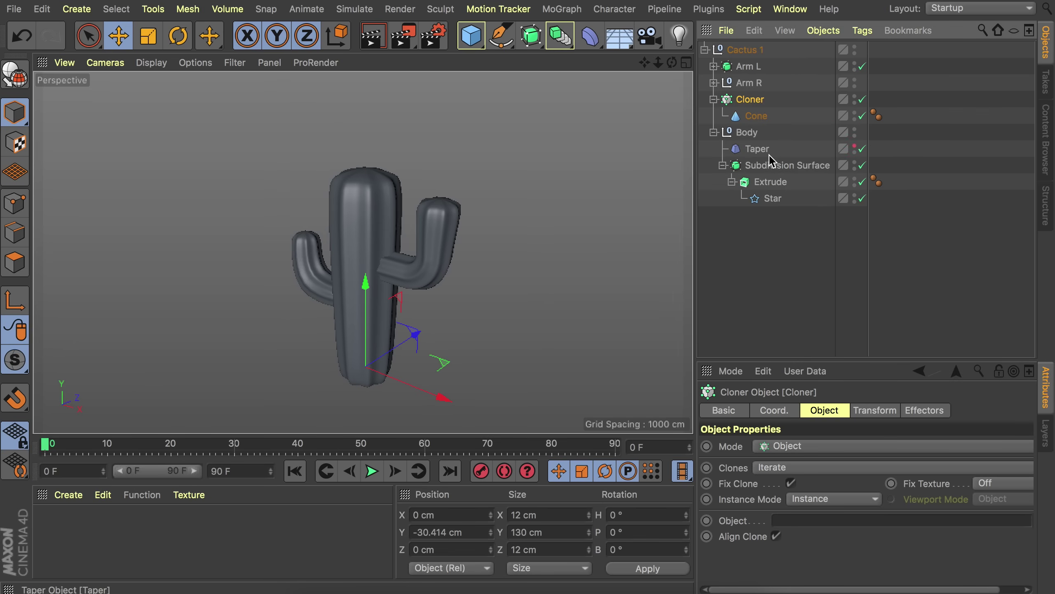
drag(771, 166, 820, 525)
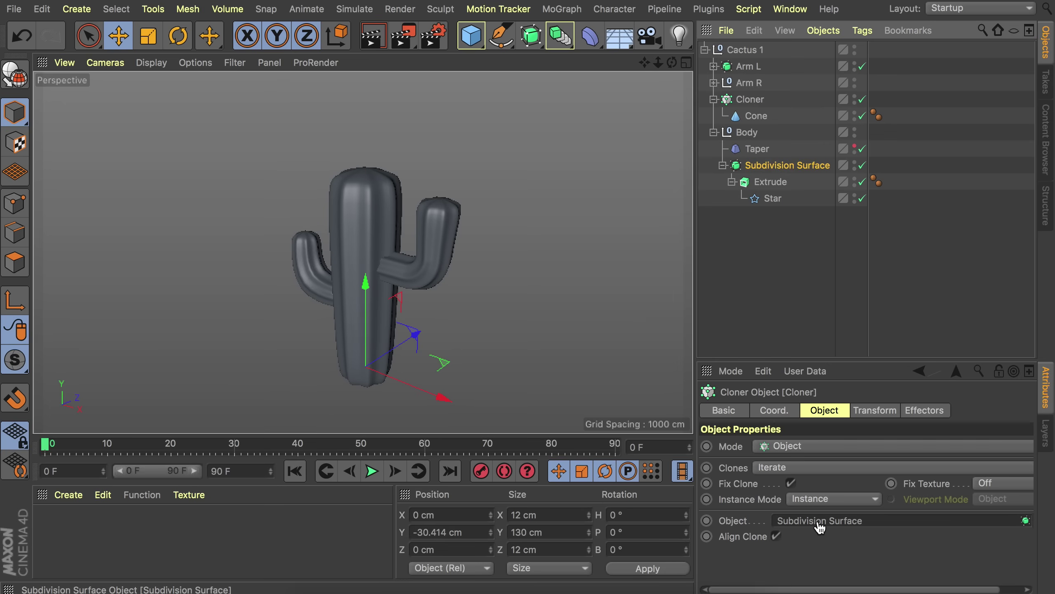
scroll(523, 245, up, 5)
alt+drag(472, 248, 312, 176)
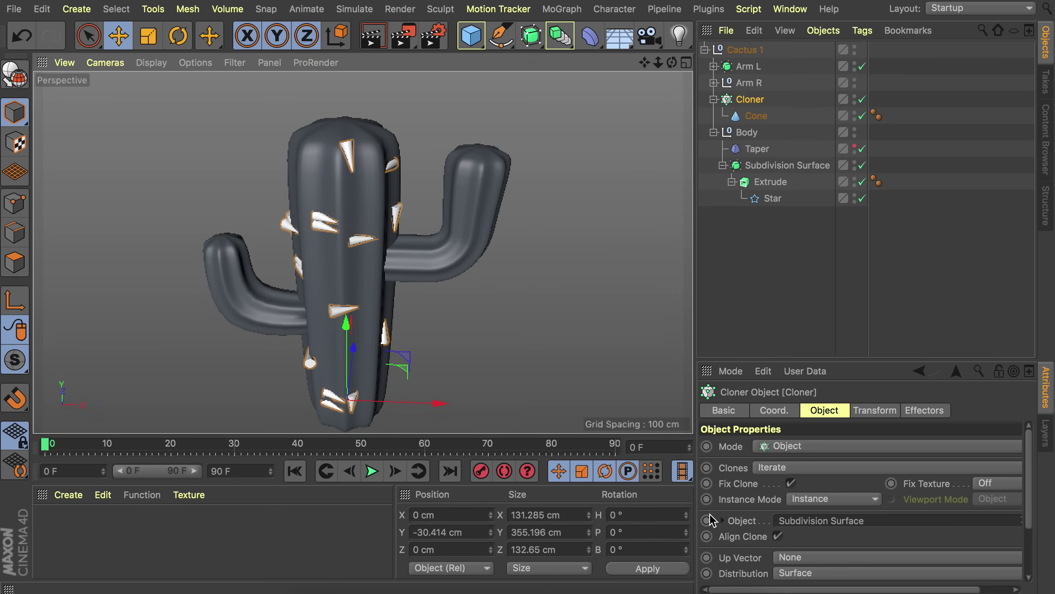
Try the spines with Align Clone disabled and the Cloner's pitch rotation (R.P) set to 90°.
click(777, 536)
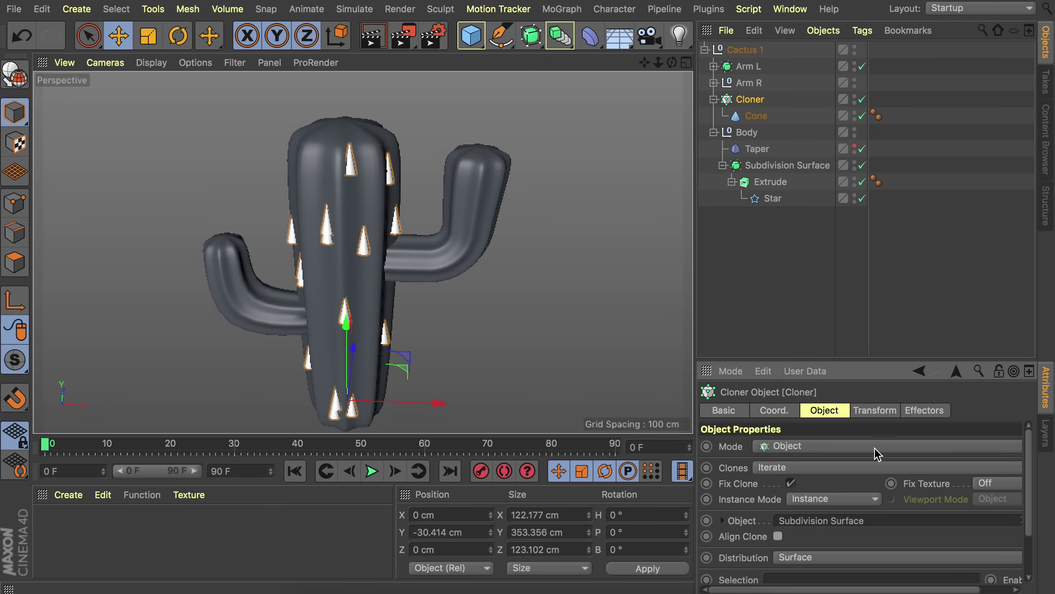
click(863, 410)
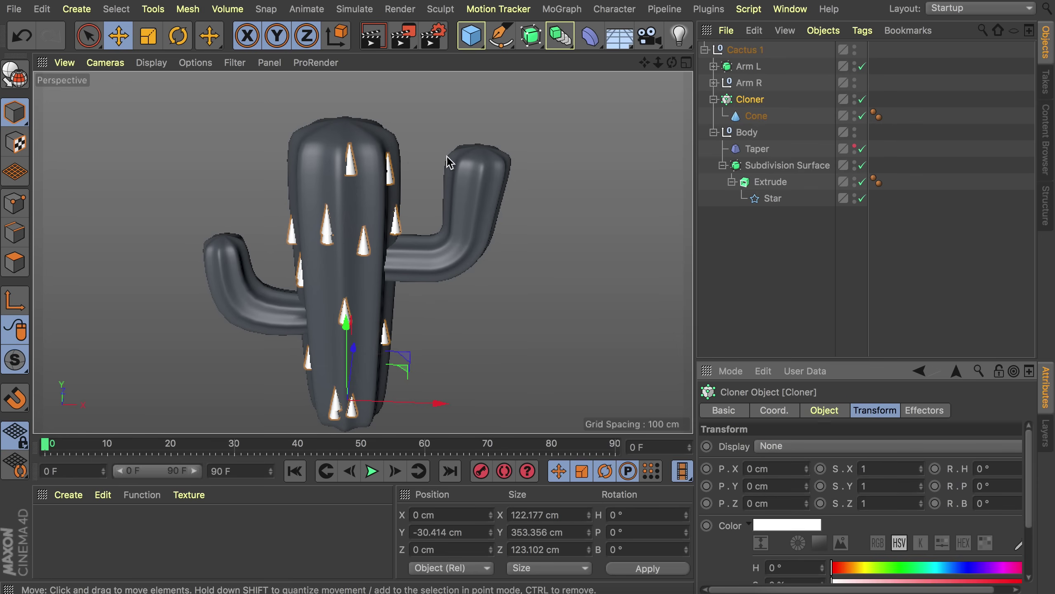
drag(922, 589, 945, 589)
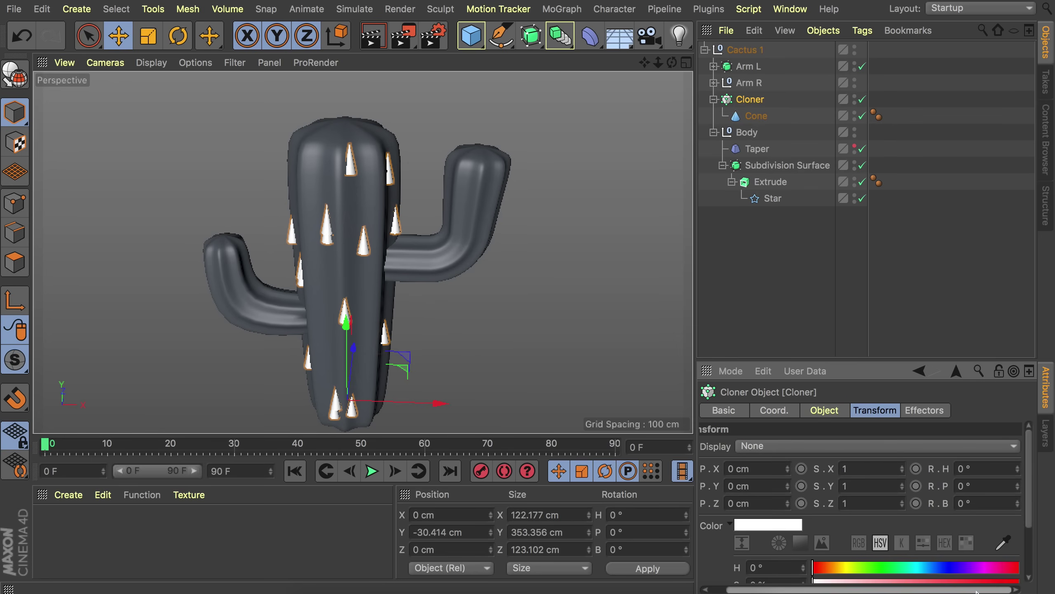
drag(1017, 486, 1018, 470)
double_click(992, 484)
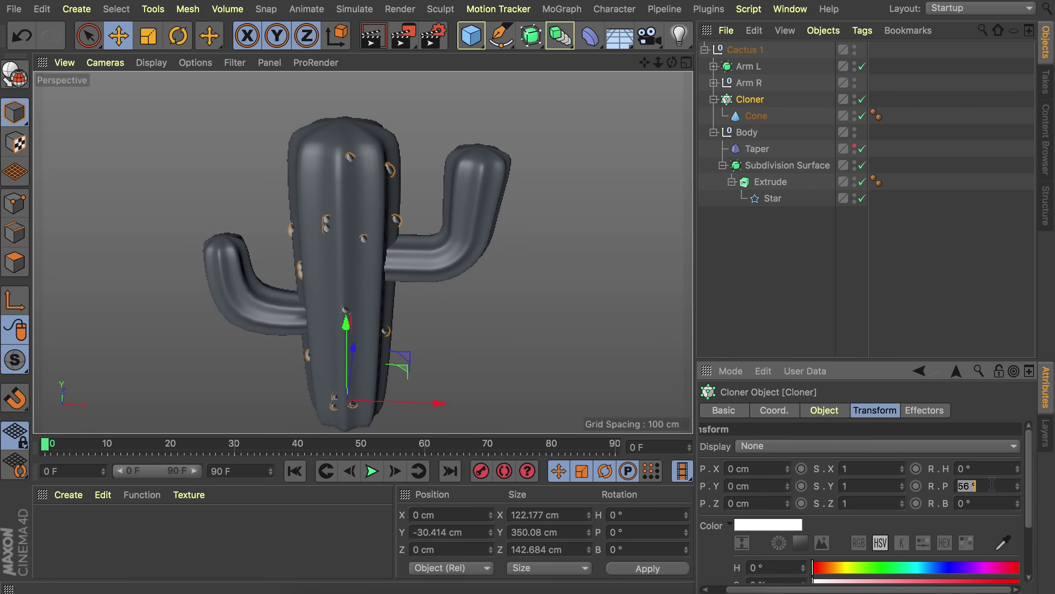
text(90)
key(Return)
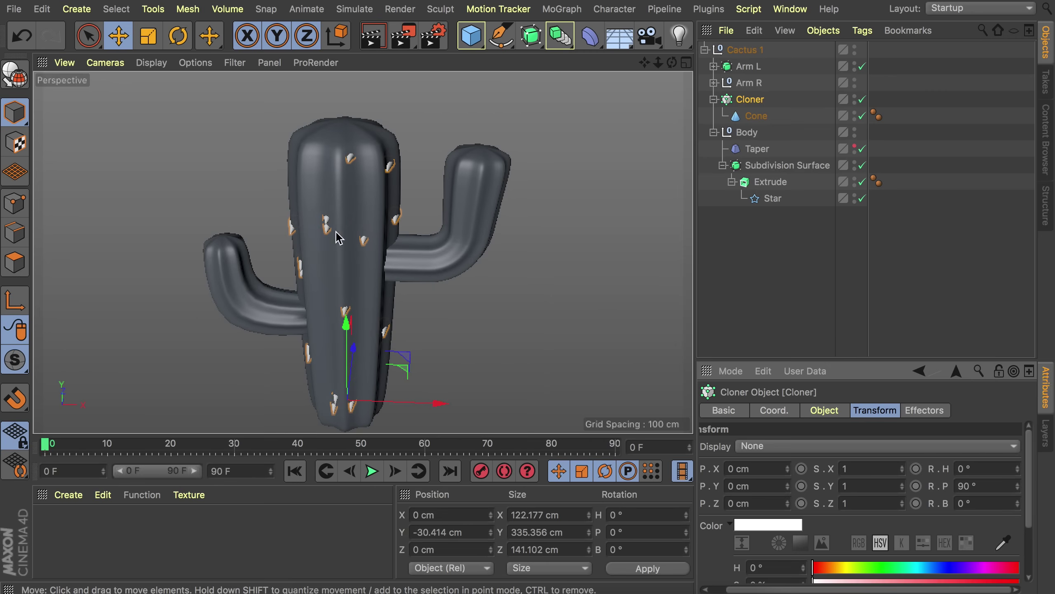
alt+drag(338, 238, 314, 215)
Turn Align Clone back on and set the Cloner's pitch rotation (R.P) to -90°.
click(824, 411)
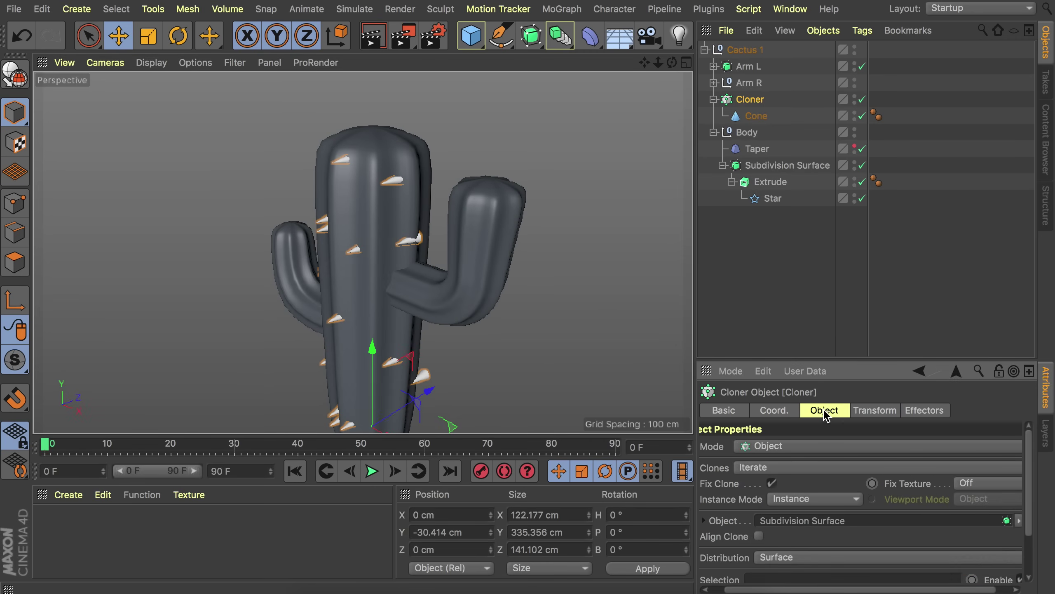
click(759, 536)
click(888, 411)
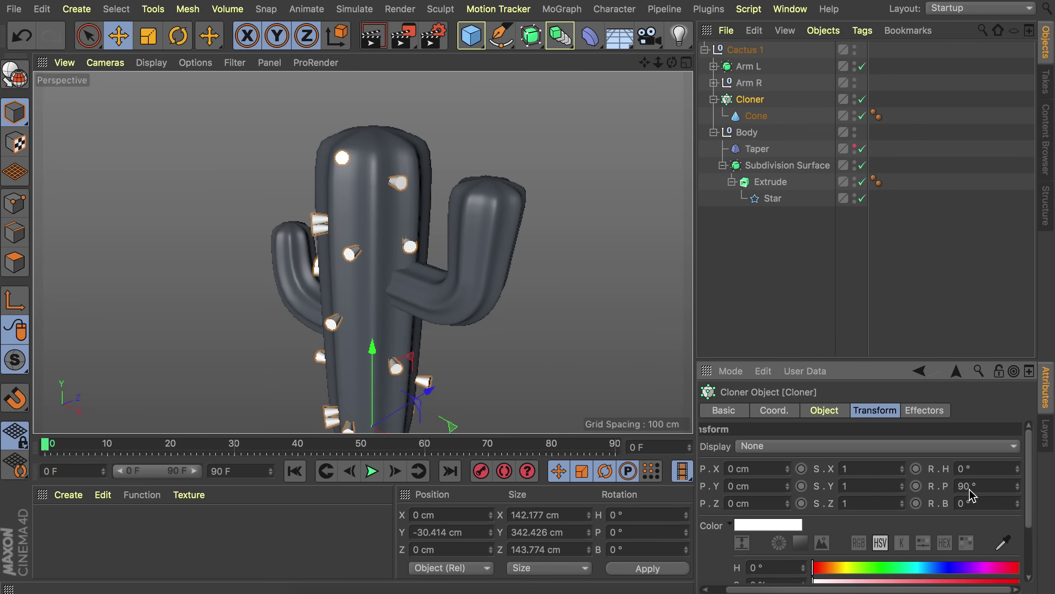
text(-)
key(Return)
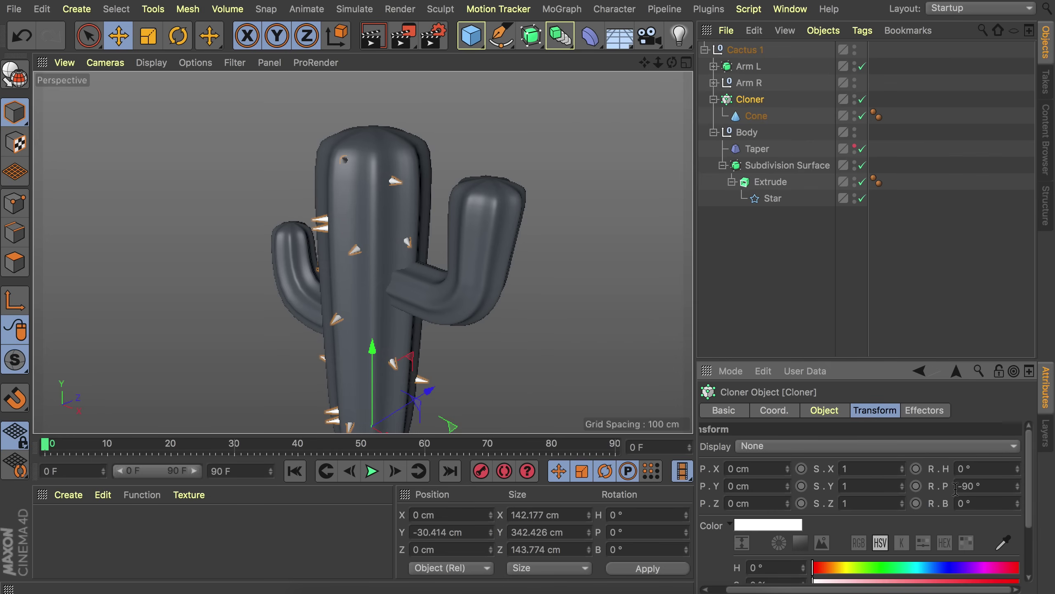
mouse_move(384, 233)
alt+mouse_down()
mouse_move(619, 271)
mouse_move(665, 245)
mouse_move(365, 234)
alt+mouse_up()
Set the body Cloner's clone count to 60.
click(836, 414)
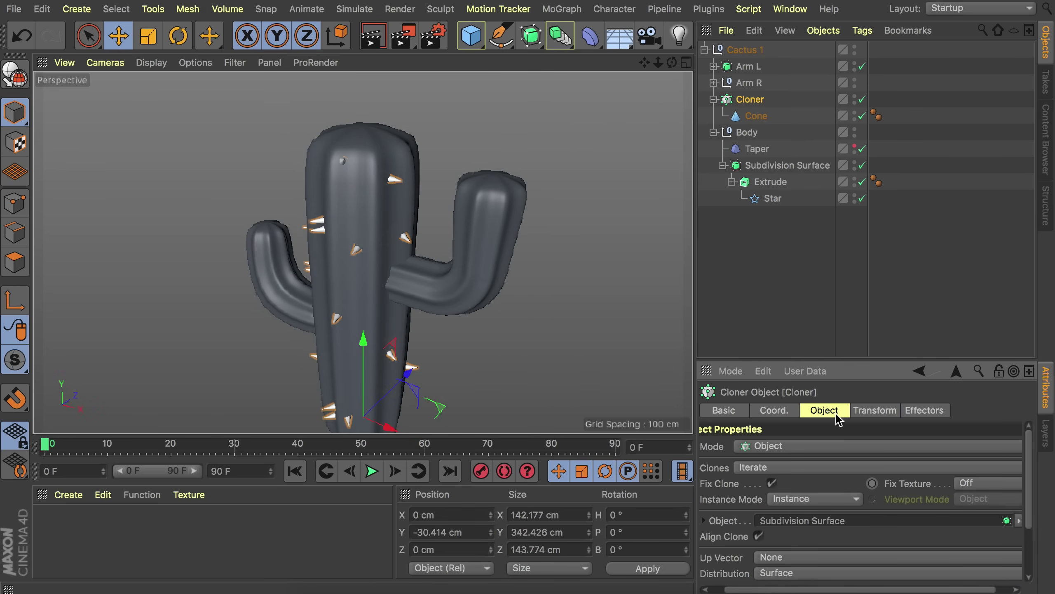
scroll(724, 530, down, 3)
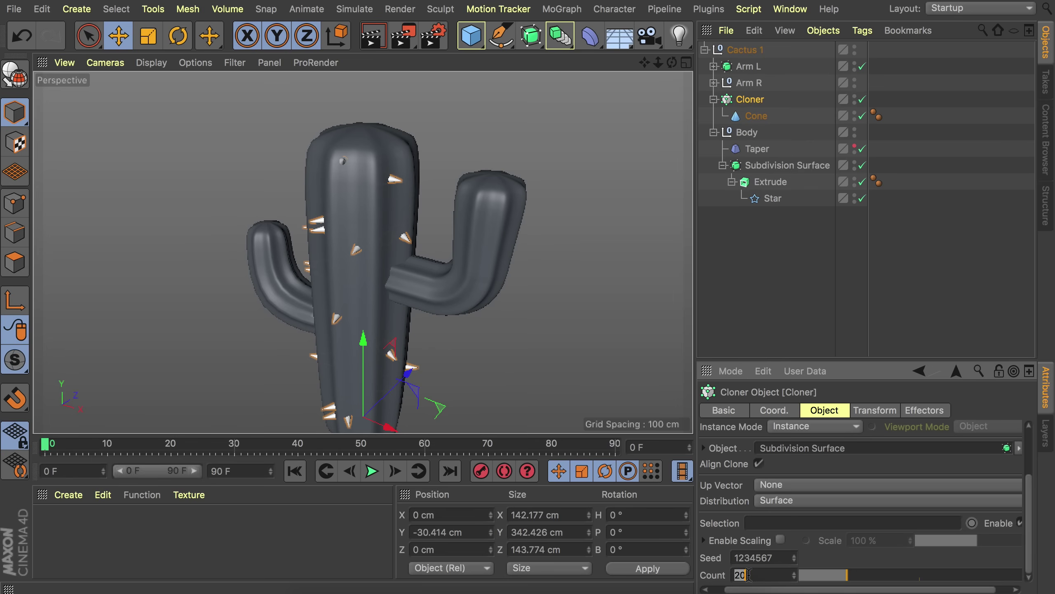
click(747, 574)
text(60)
key(Return)
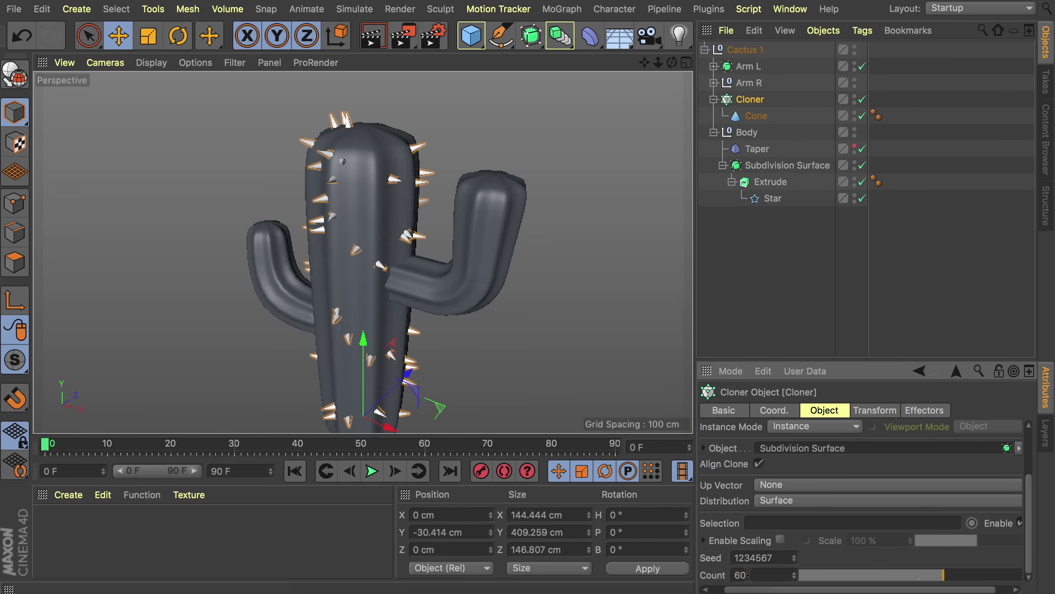
Vary the spine distribution on the body by changing the Cloner's seed to 1234576.
click(796, 556)
click(796, 555)
click(795, 560)
click(796, 562)
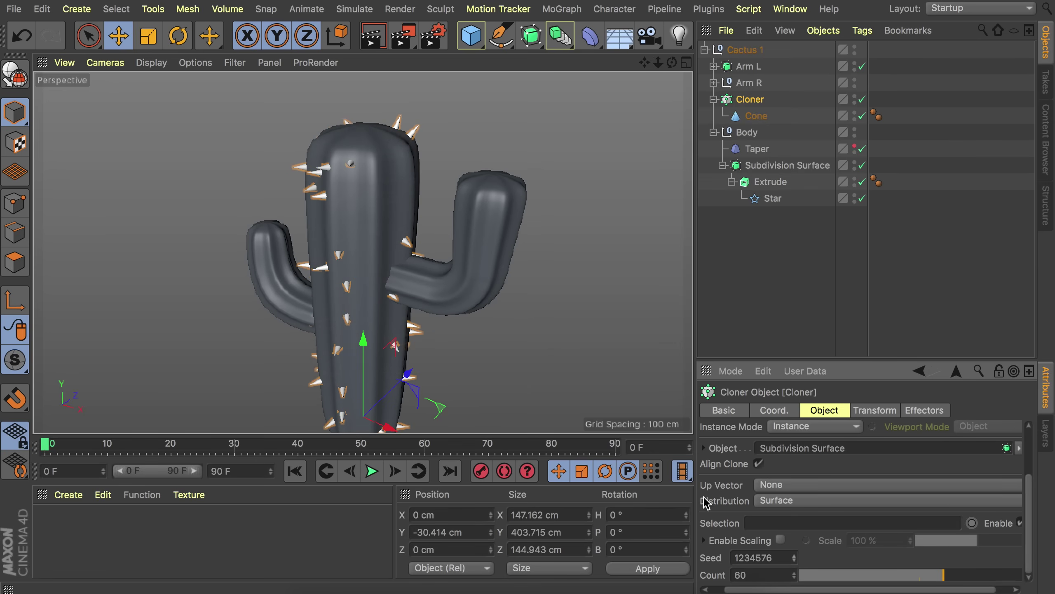
scroll(411, 237, down, 4)
alt+drag(408, 250, 393, 223)
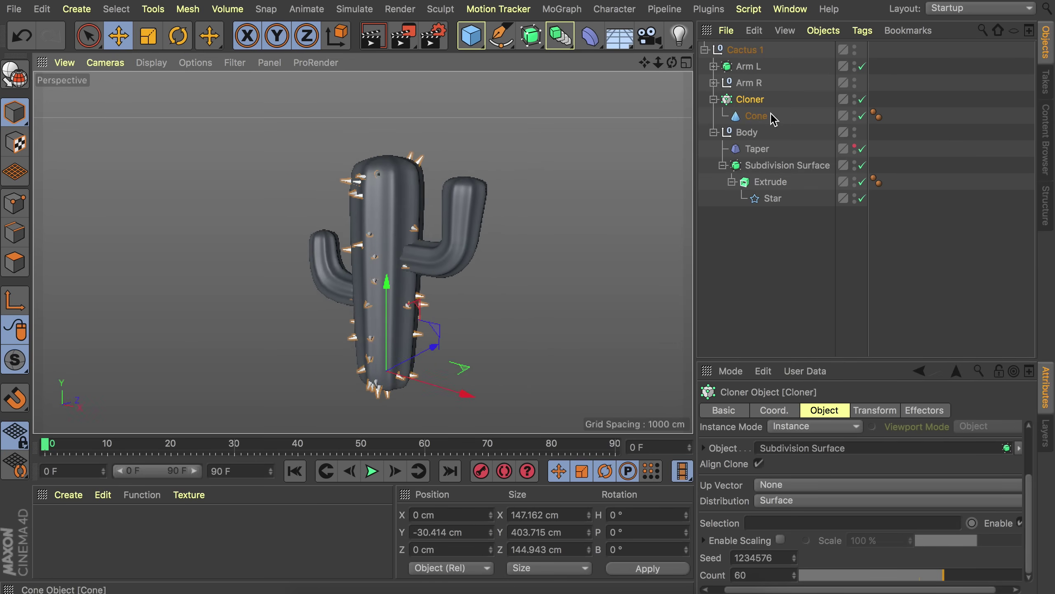
Duplicate the Cloner above Arm R and assign Arm R's Subdivision Surface as the copy's object.
drag(754, 101, 755, 81)
click(749, 117)
click(713, 116)
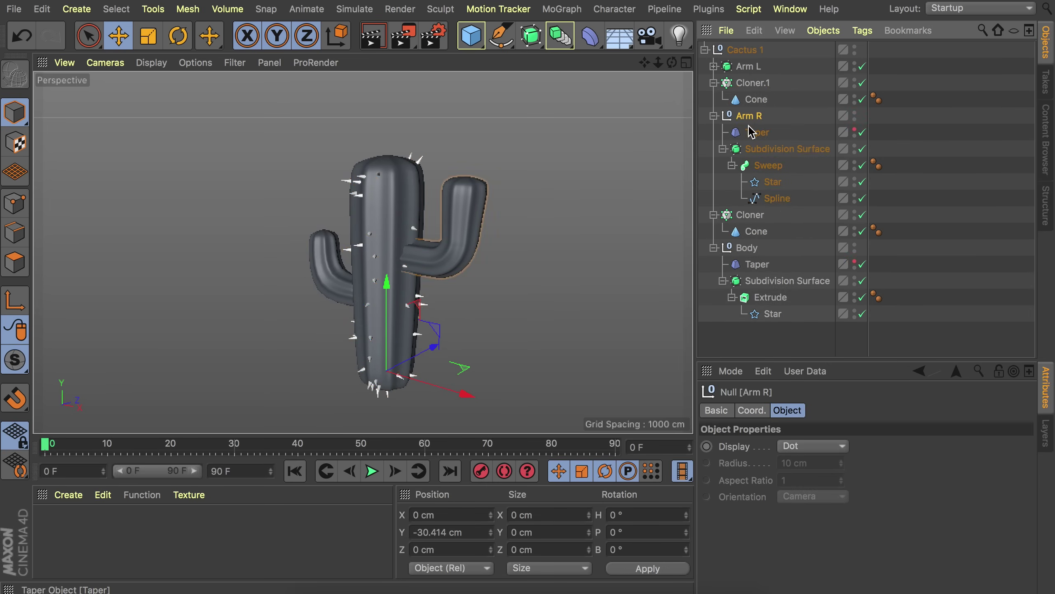
click(745, 84)
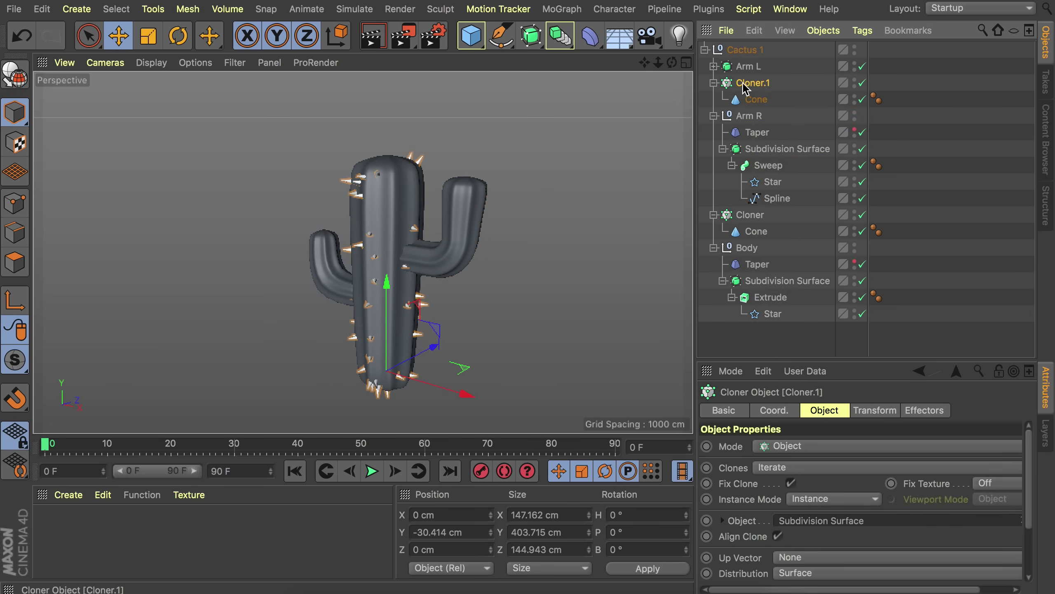
drag(775, 150, 833, 521)
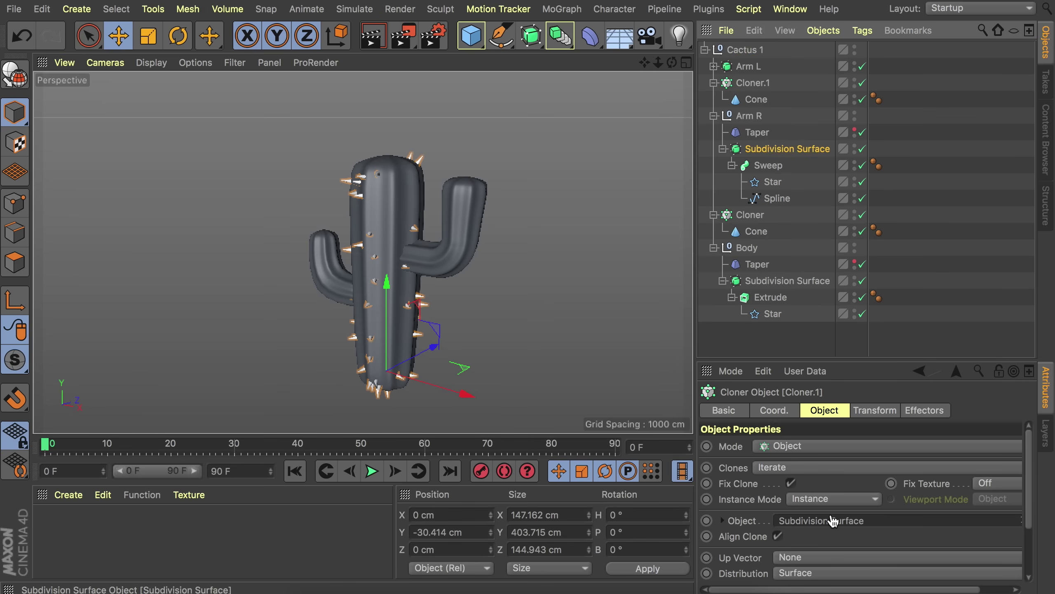
Collapse the Arm R cloner and reduce its clone count to 27.
click(714, 83)
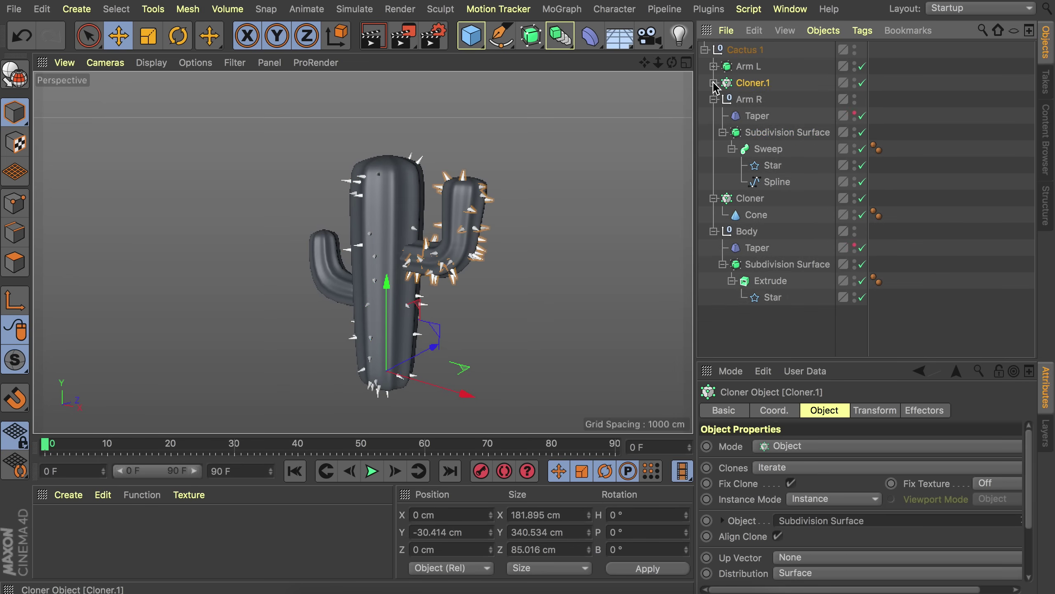
scroll(746, 548, down, 3)
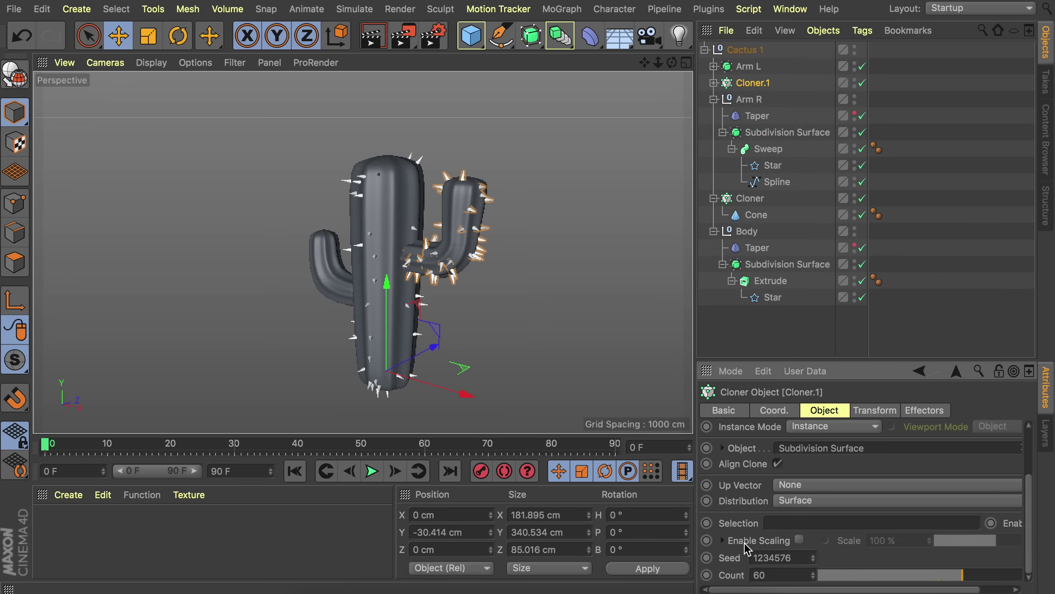
mouse_move(863, 577)
mouse_down()
mouse_move(902, 578)
mouse_move(873, 575)
mouse_move(883, 575)
mouse_up()
Duplicate the Arm R cloner above Arm L with Arm L as its object, and collapse the expanded groups.
drag(750, 83, 803, 452)
alt+drag(400, 249, 549, 219)
click(714, 115)
click(714, 132)
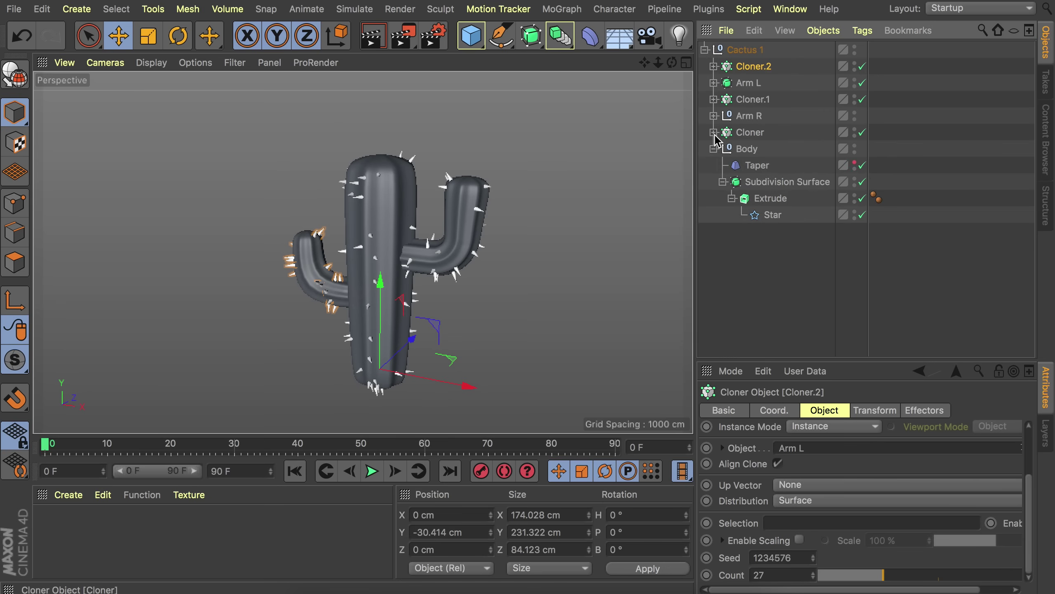
click(714, 148)
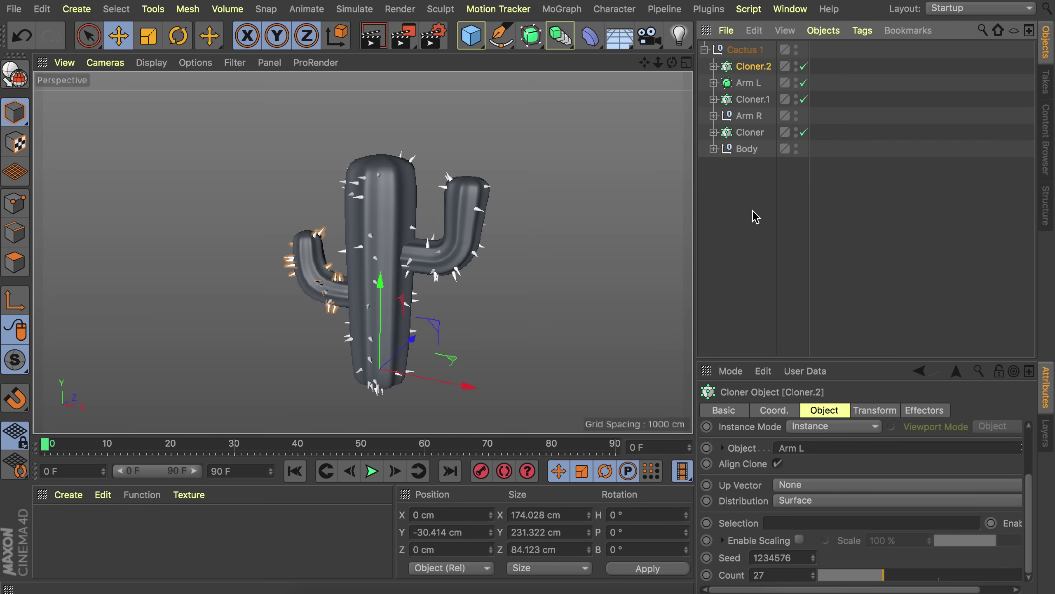
Add a Physical Sky to the scene.
click(614, 43)
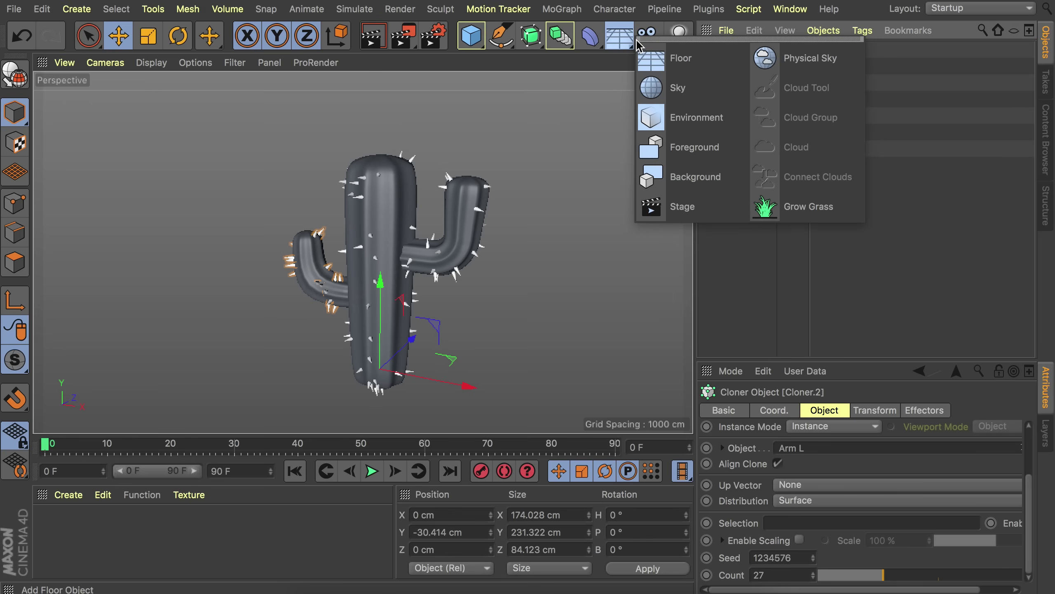
click(810, 58)
scroll(921, 478, up, 3)
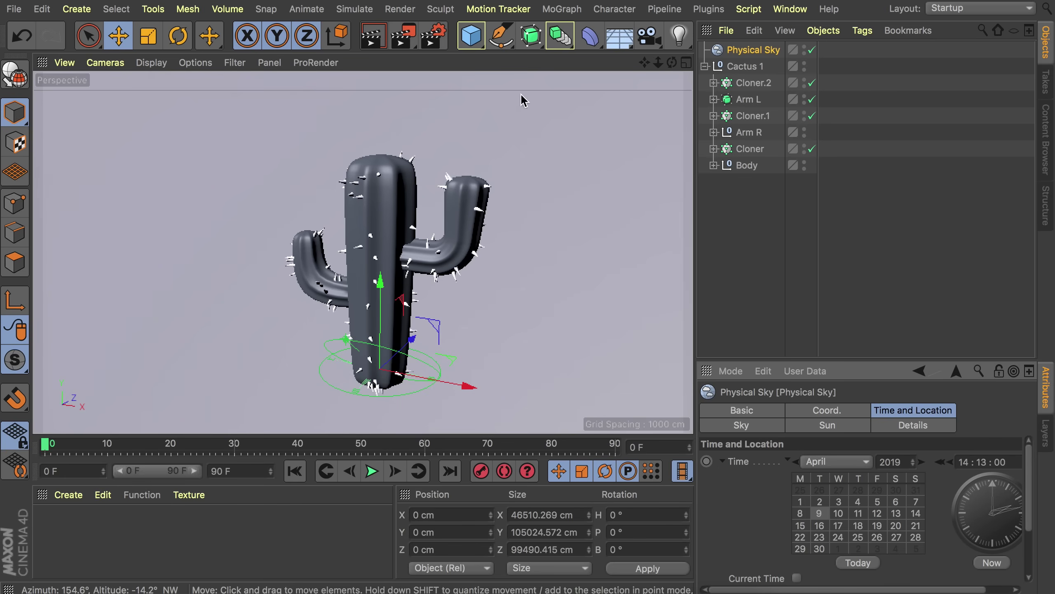
Add a Light with Ambient Illumination enabled, and add a Floor to the scene.
click(679, 44)
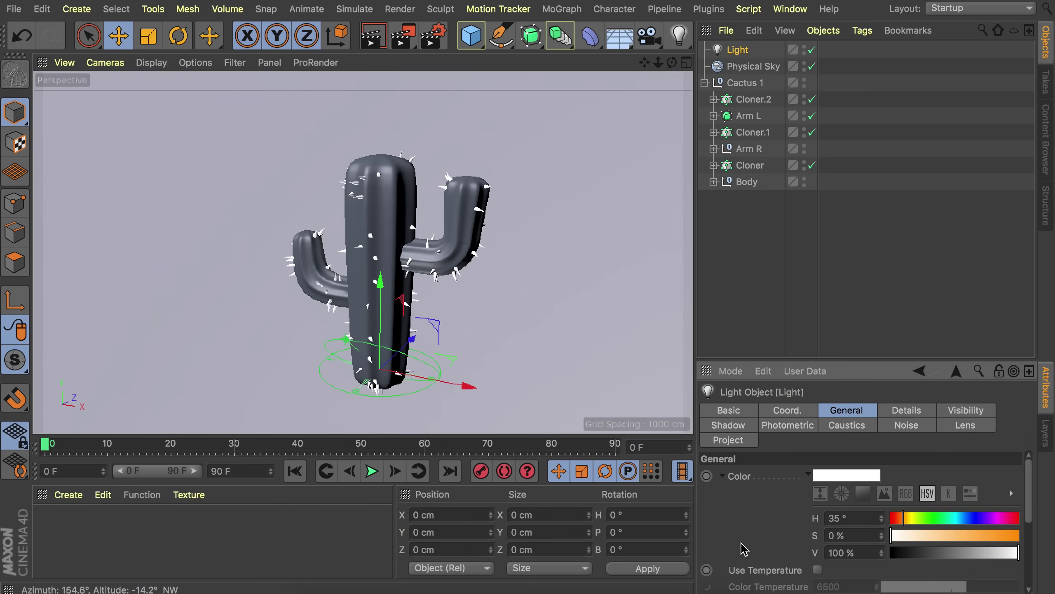
scroll(743, 546, down, 2)
click(815, 541)
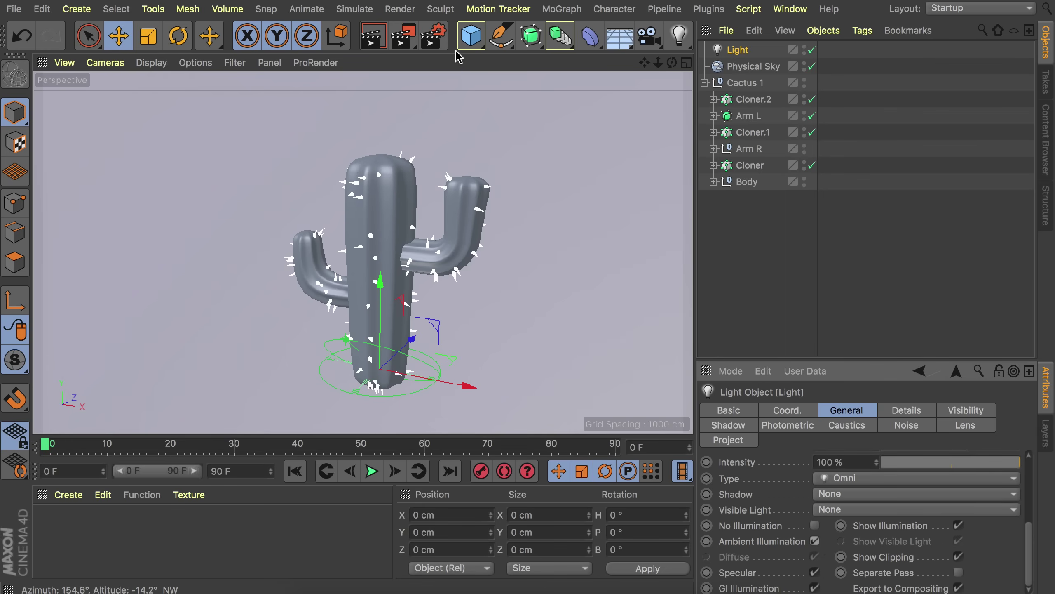
click(620, 44)
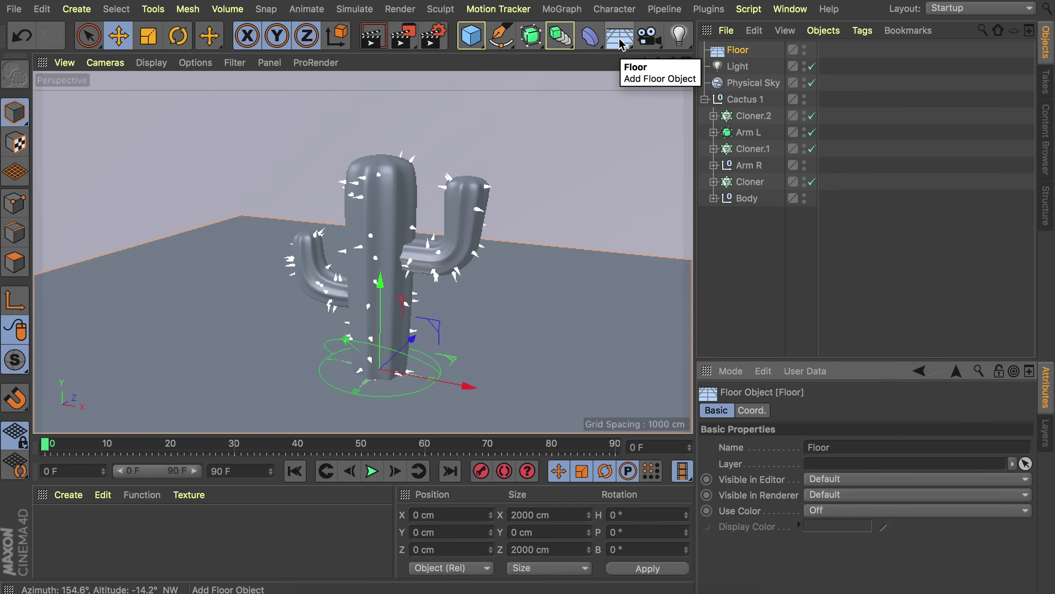
Add the Ambient Occlusion effect to the render settings and close them.
click(443, 43)
click(436, 315)
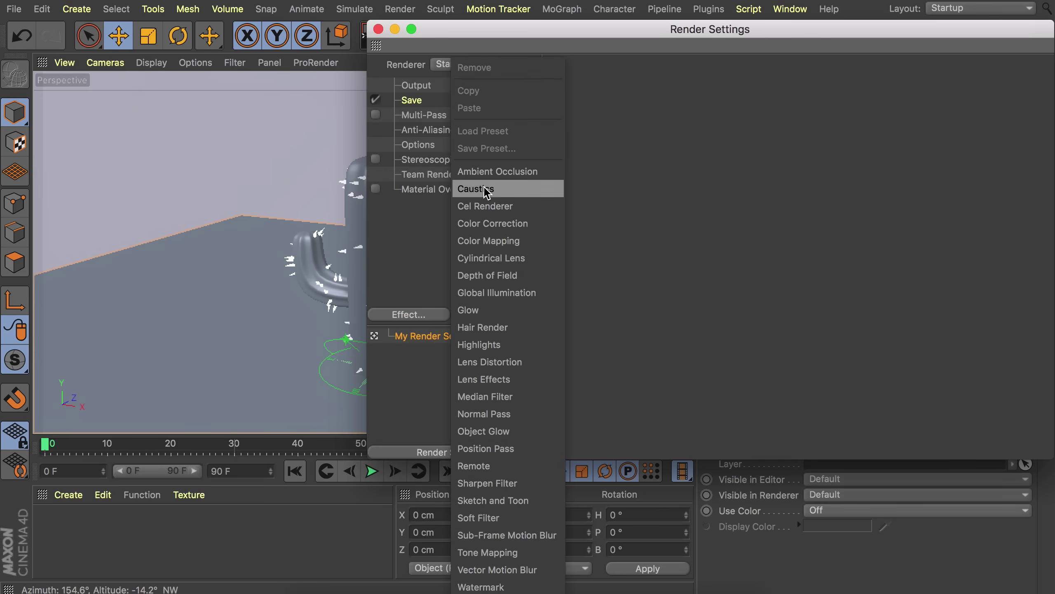
click(462, 171)
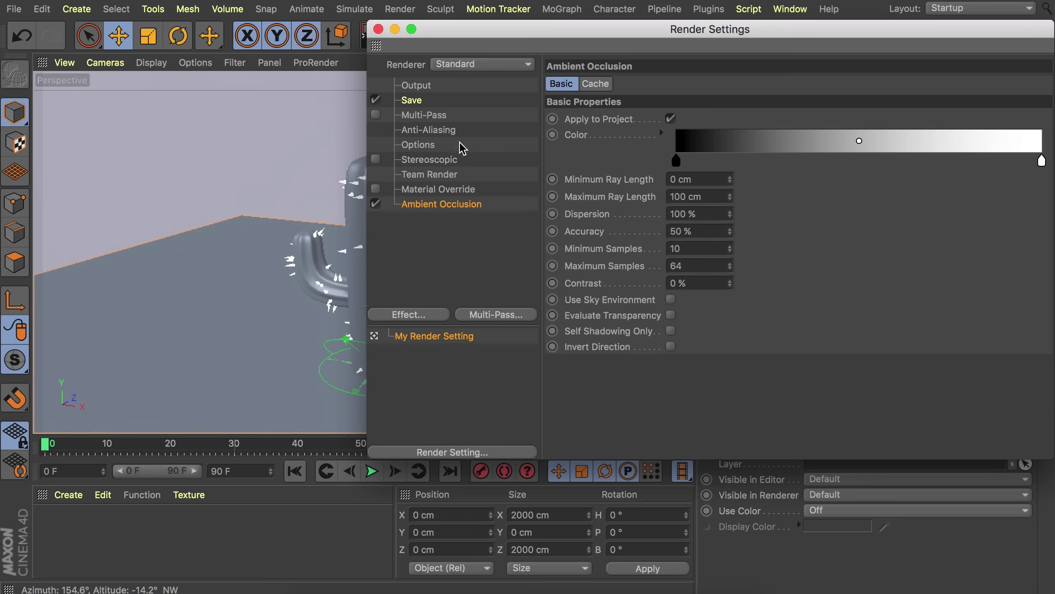
click(379, 29)
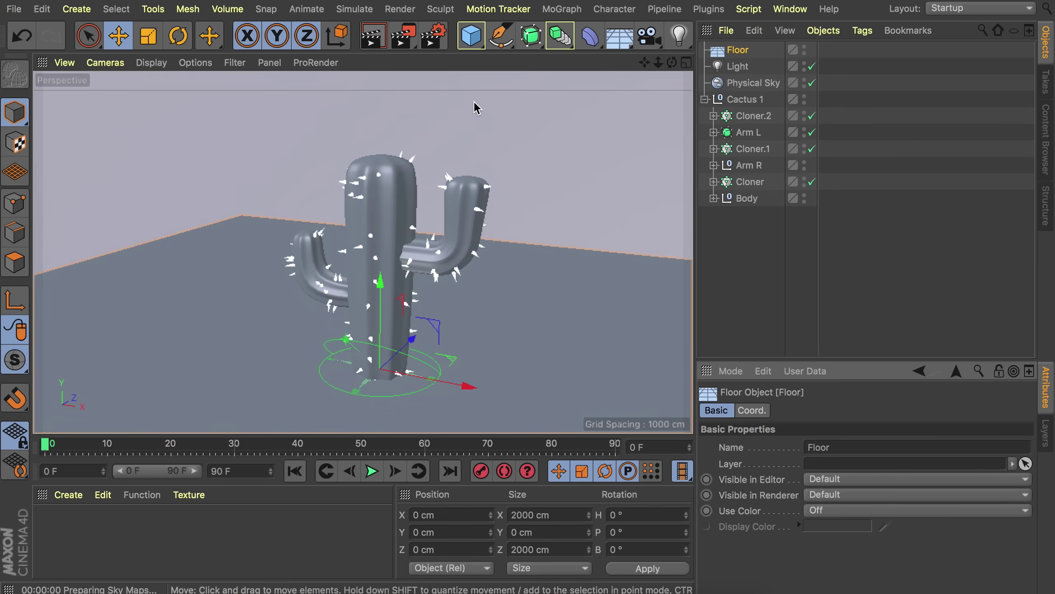
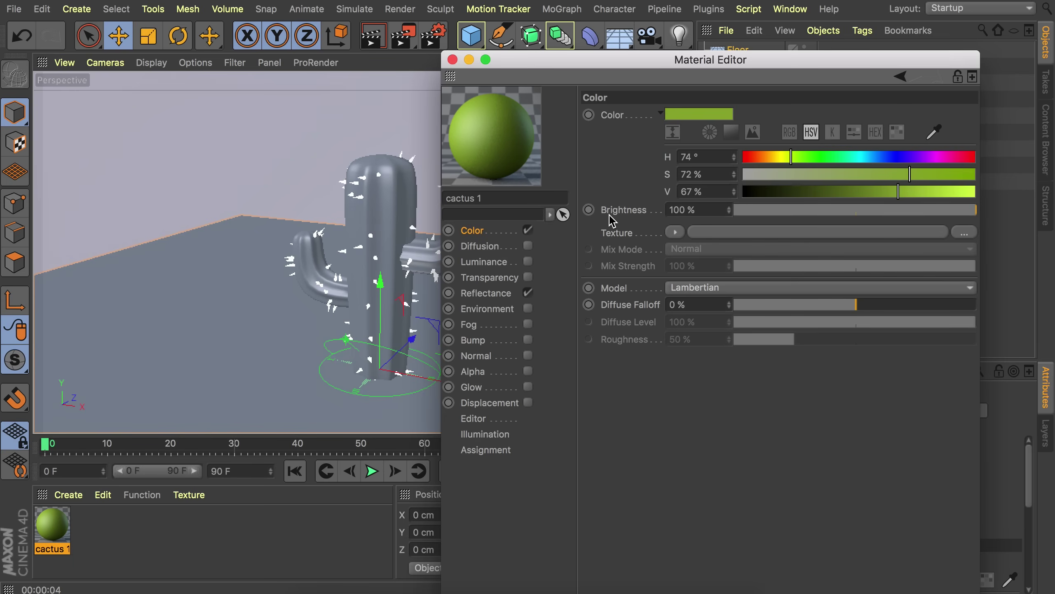
Set the cactus 1 material's specular Inner Width to 51% and its layer color to light yellow-green (H 71°, S 49%, V 88%).
click(493, 297)
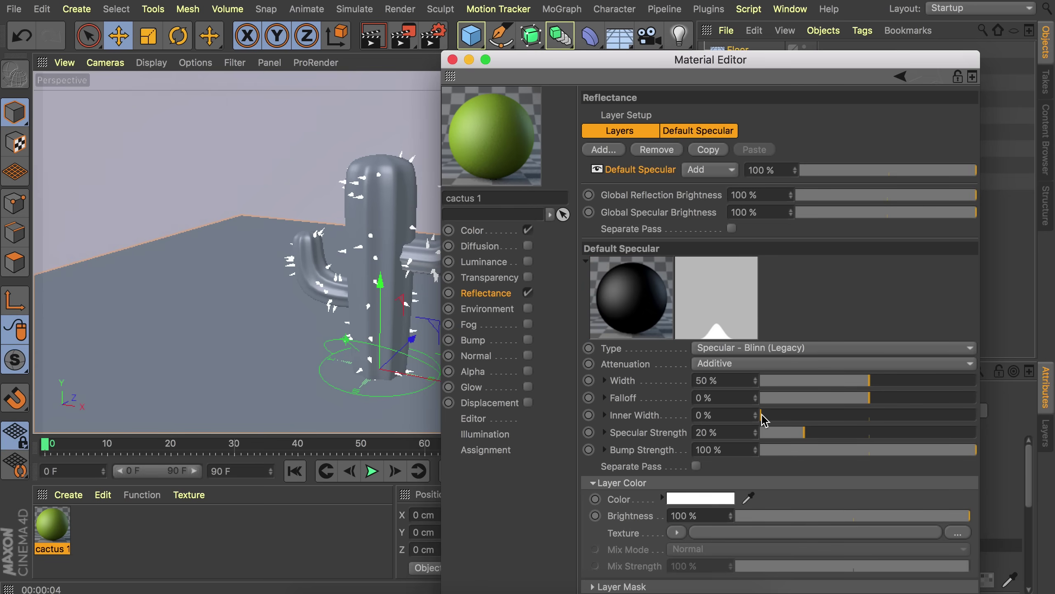
drag(816, 415, 872, 419)
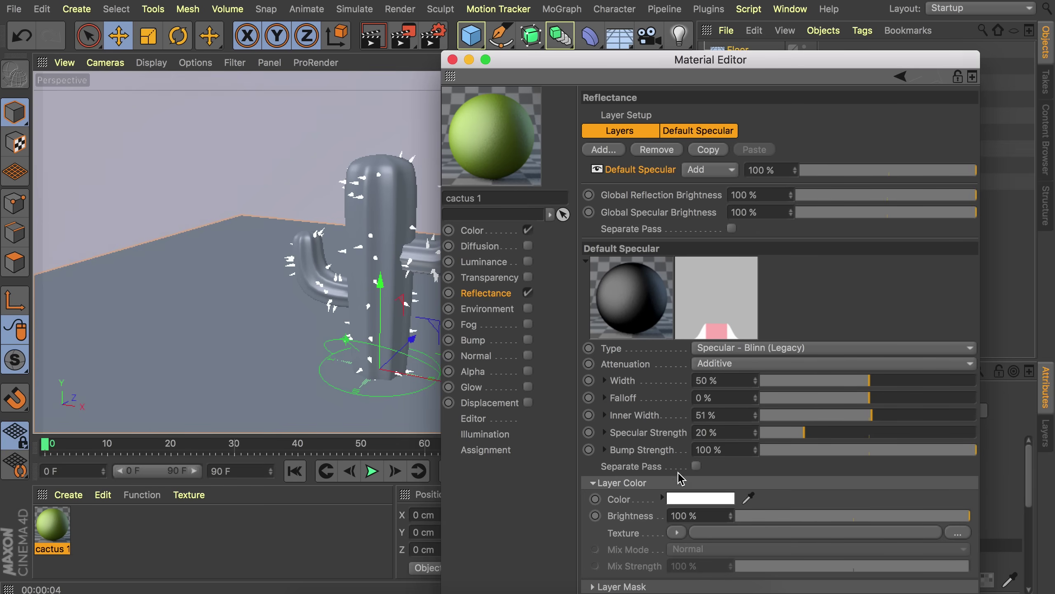
click(704, 499)
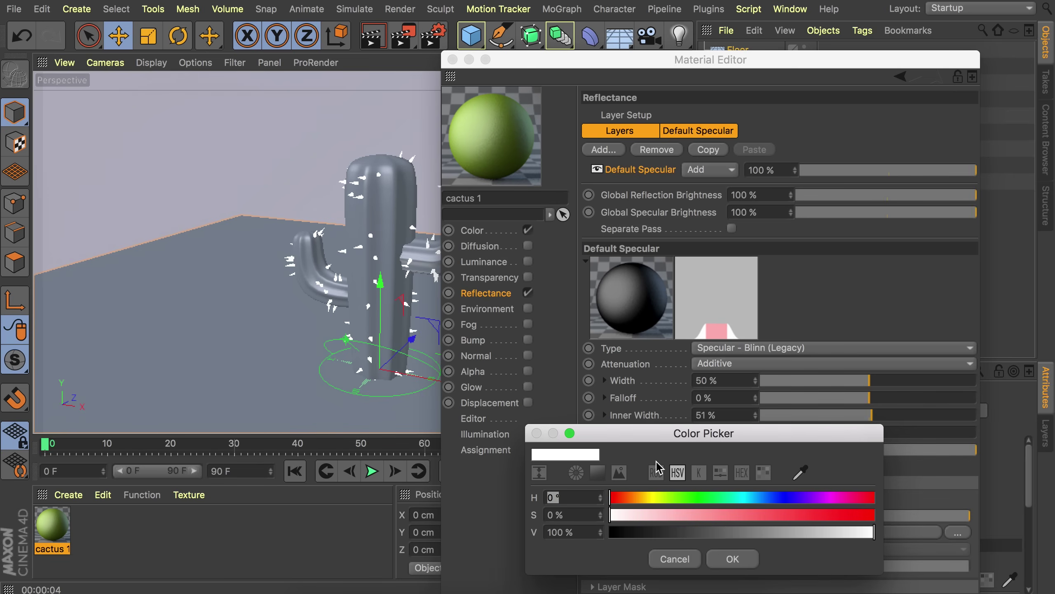
drag(648, 497, 662, 498)
click(739, 515)
click(842, 532)
click(732, 558)
click(453, 59)
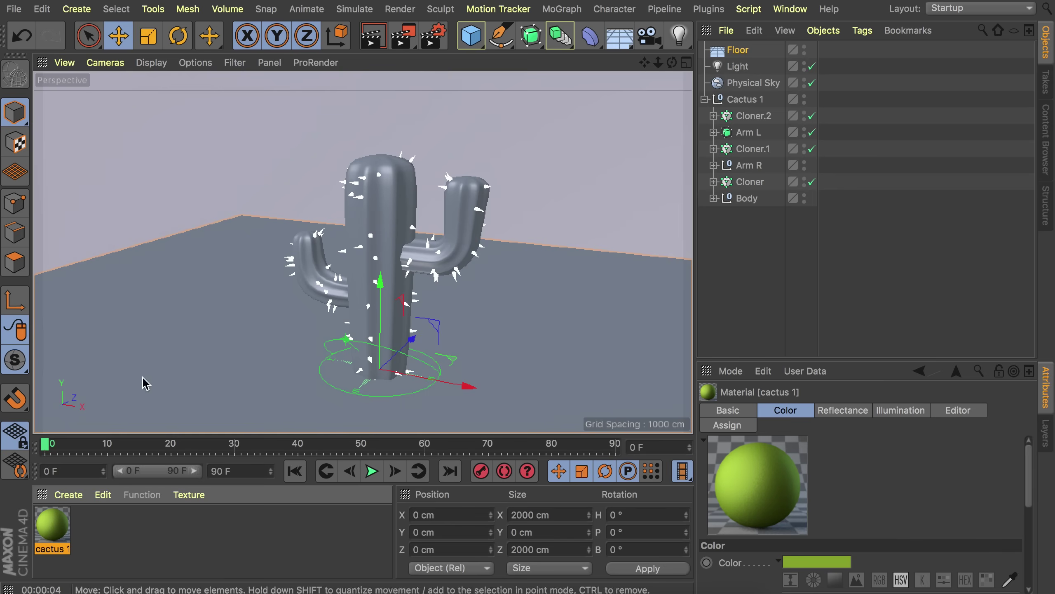
Apply the cactus 1 material to the cactus body and both arms.
drag(52, 524, 374, 258)
drag(60, 518, 476, 220)
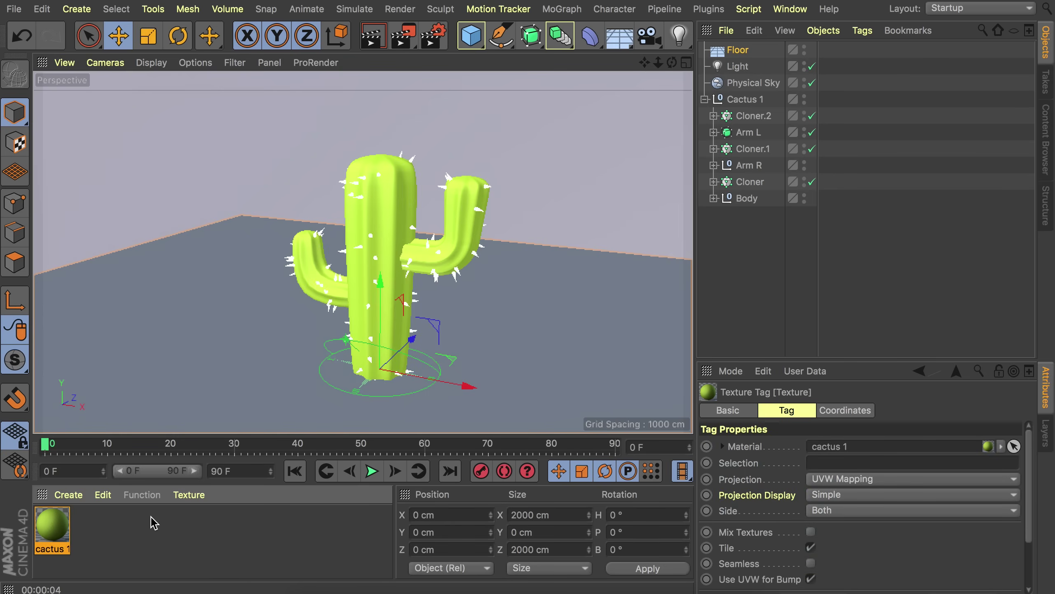
Create a new material named Pins with its color at H 98°, S 35%, V 58%.
double_click(121, 526)
double_click(52, 524)
double_click(263, 199)
text(Pins)
click(286, 228)
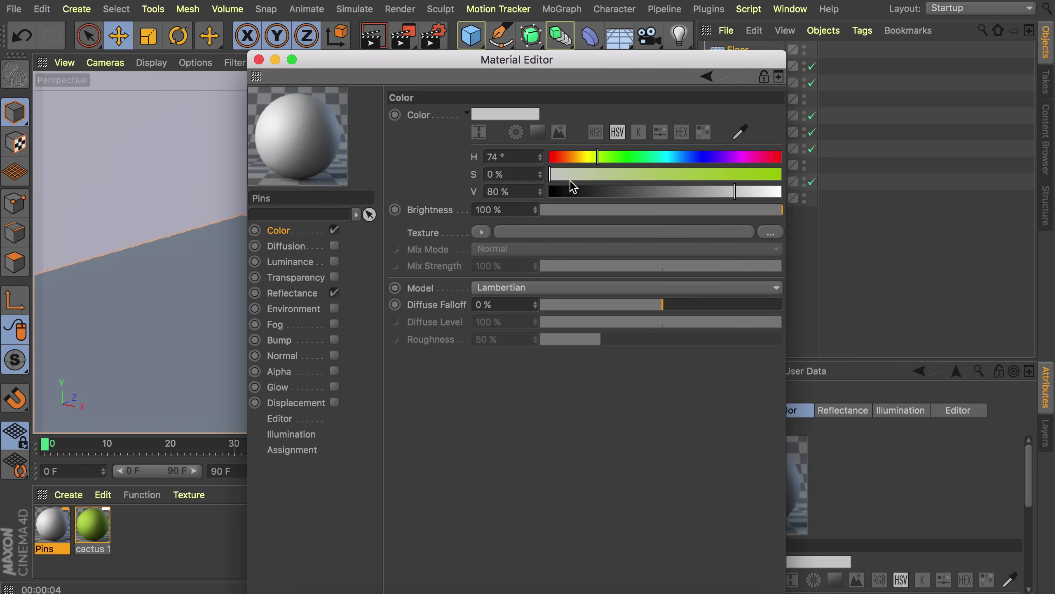
drag(601, 157, 630, 175)
click(684, 191)
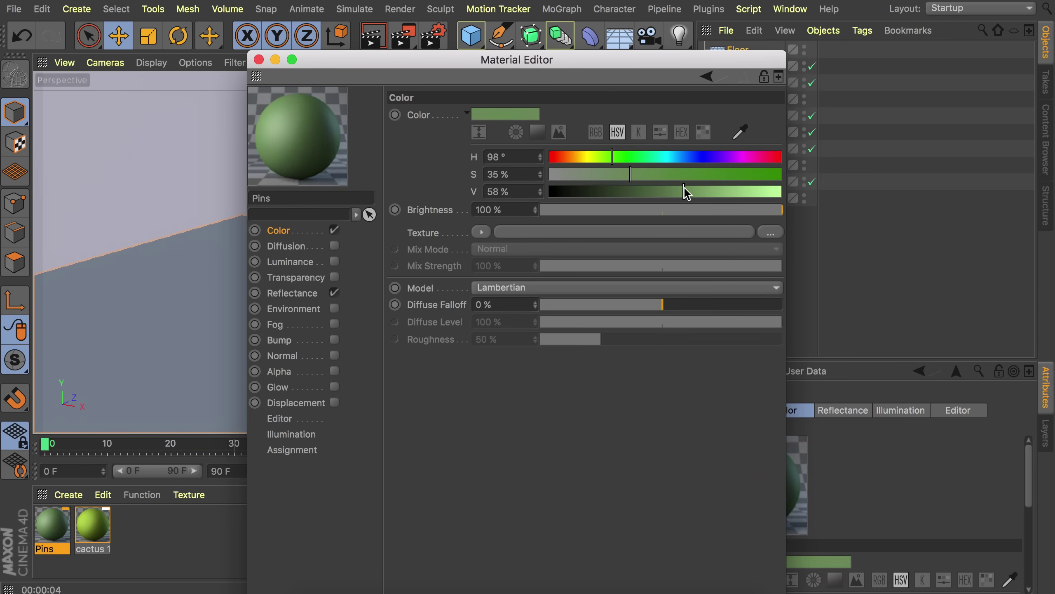
Copy the specular layer color from the cactus 1 material to the Pins material's reflectance.
click(291, 294)
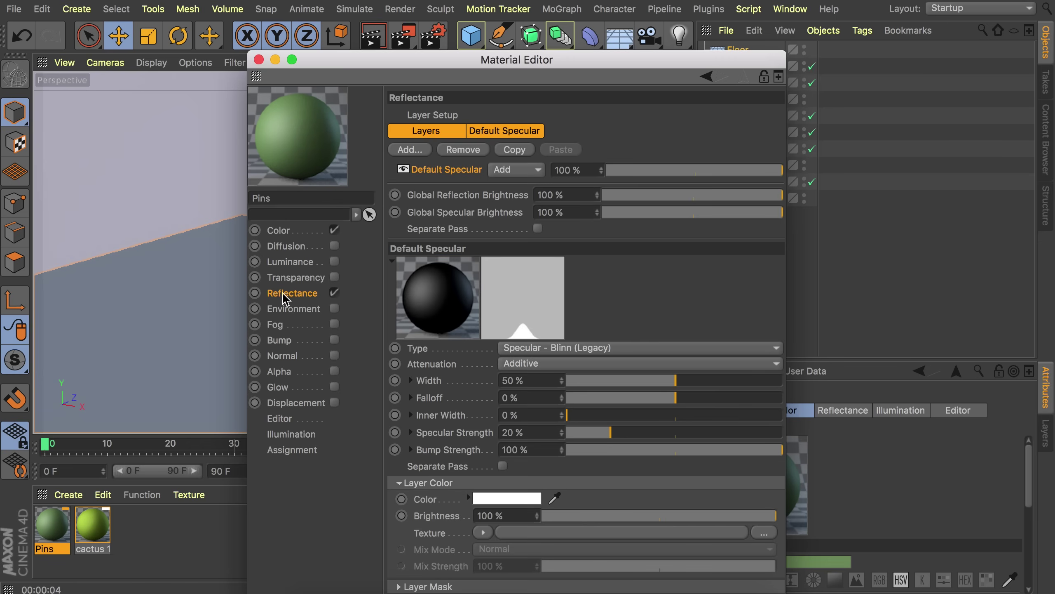
click(88, 523)
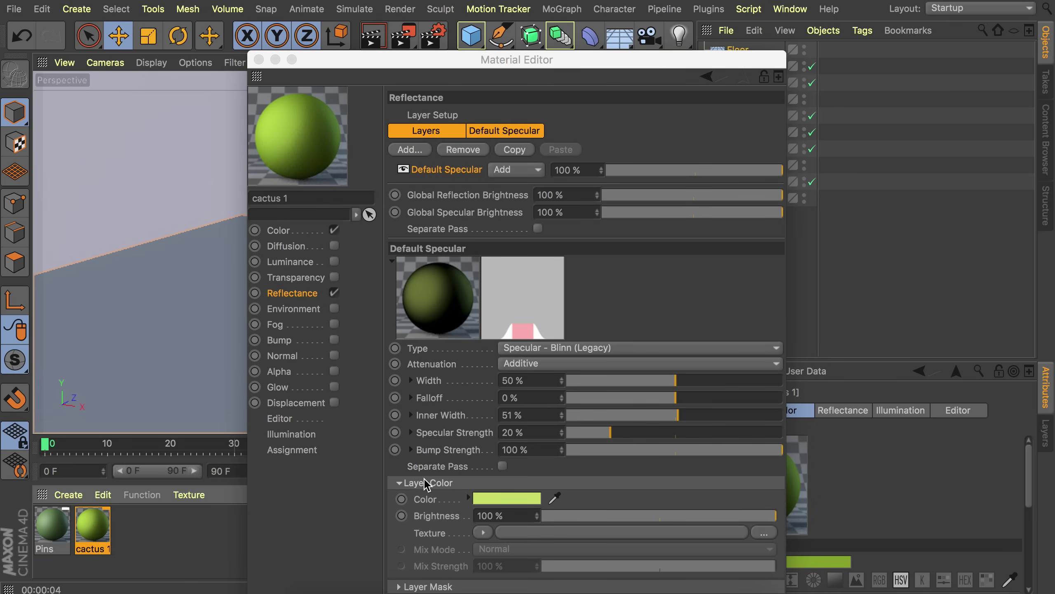
right_click(489, 498)
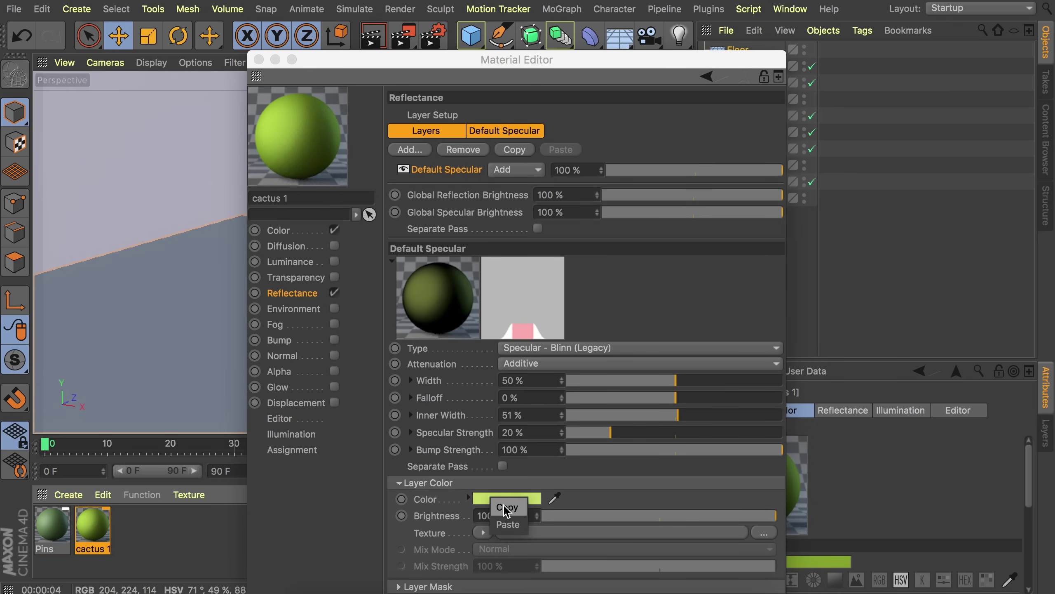
click(505, 508)
click(52, 526)
right_click(508, 500)
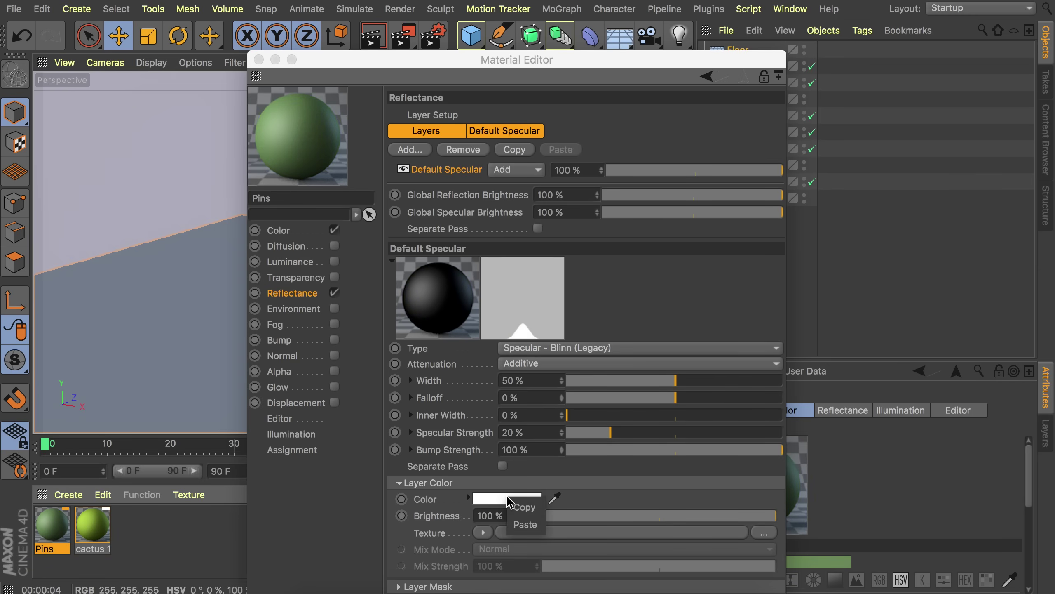
click(525, 524)
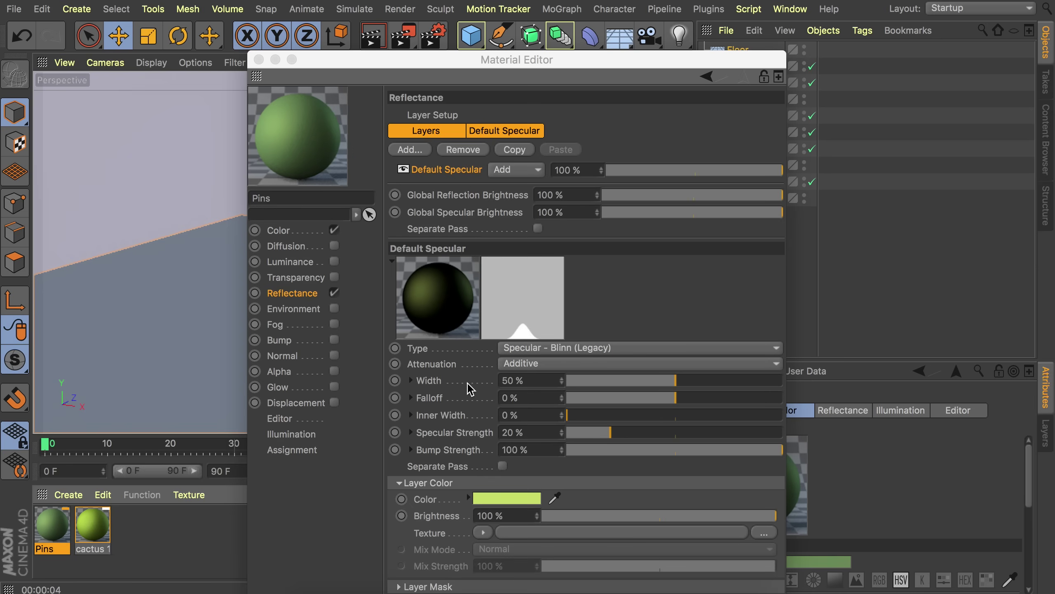
Set the Pins material's specular Width to 31%, Specular Strength to 72% and Inner Width to 49%.
drag(675, 383, 636, 384)
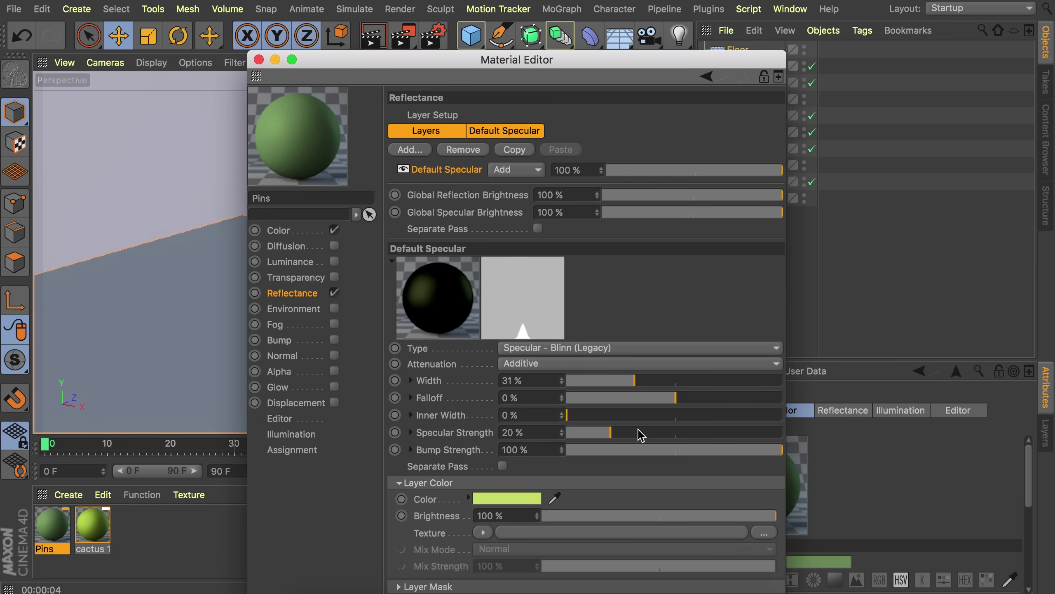
drag(642, 435, 723, 434)
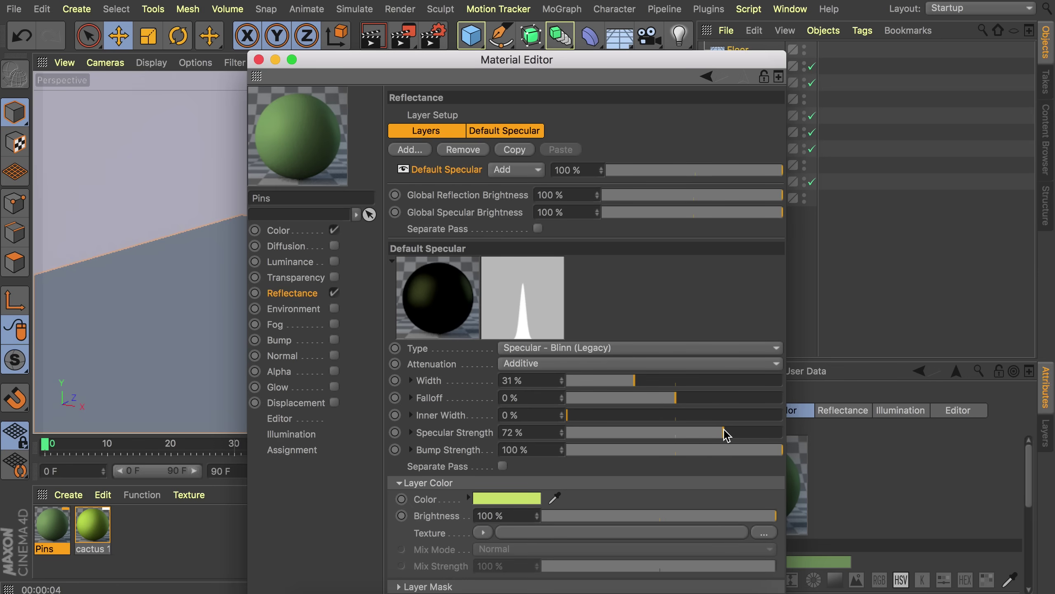
drag(580, 414, 672, 415)
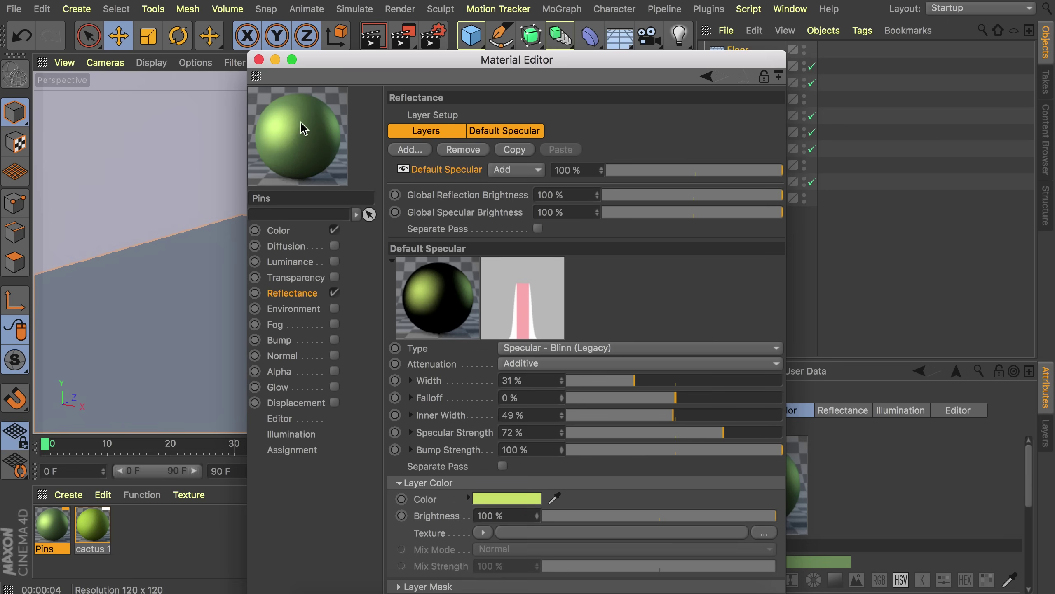
click(260, 59)
Apply the Pins material to all three spine cloners and render a preview of the view.
drag(59, 523, 752, 116)
click(370, 42)
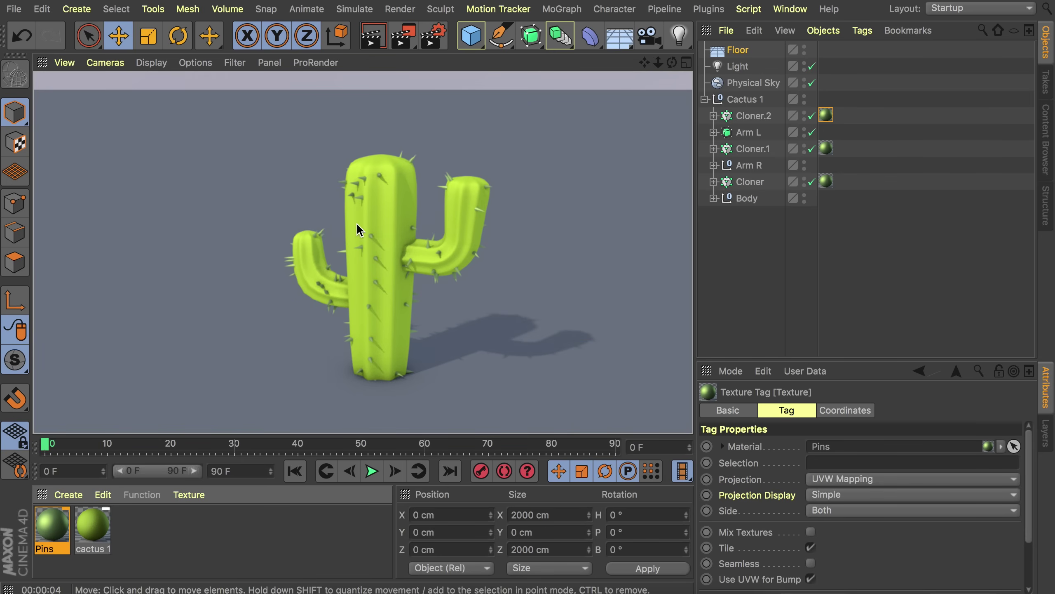
Group the Floor, Light and Physical Sky under a null named Setup, placed below Cactus 1.
click(705, 99)
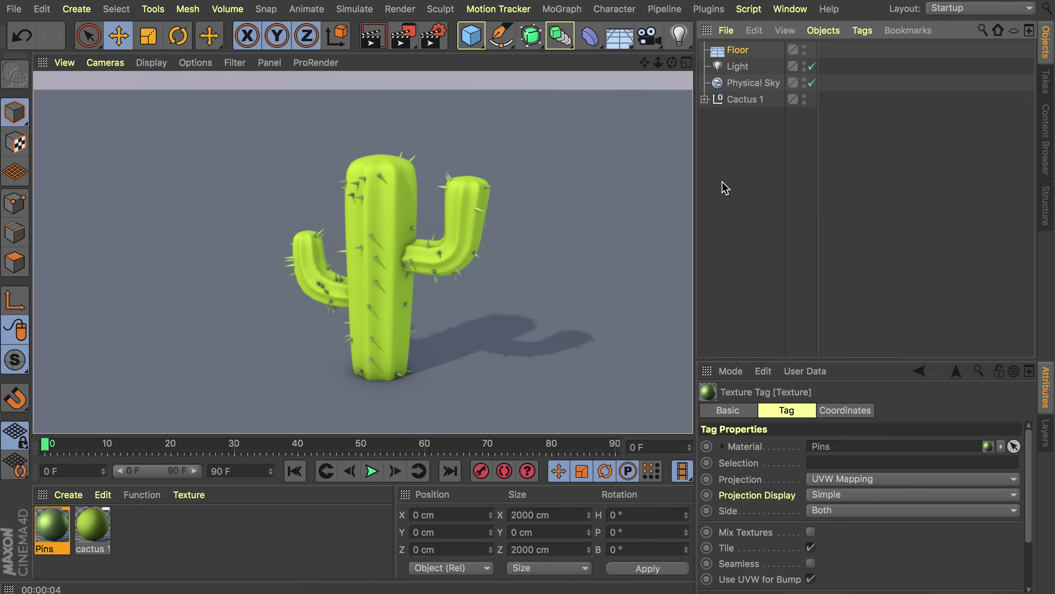
click(738, 49)
shift+click(740, 82)
key(alt+g)
drag(739, 49, 735, 76)
double_click(734, 67)
text(Setup)
key(Return)
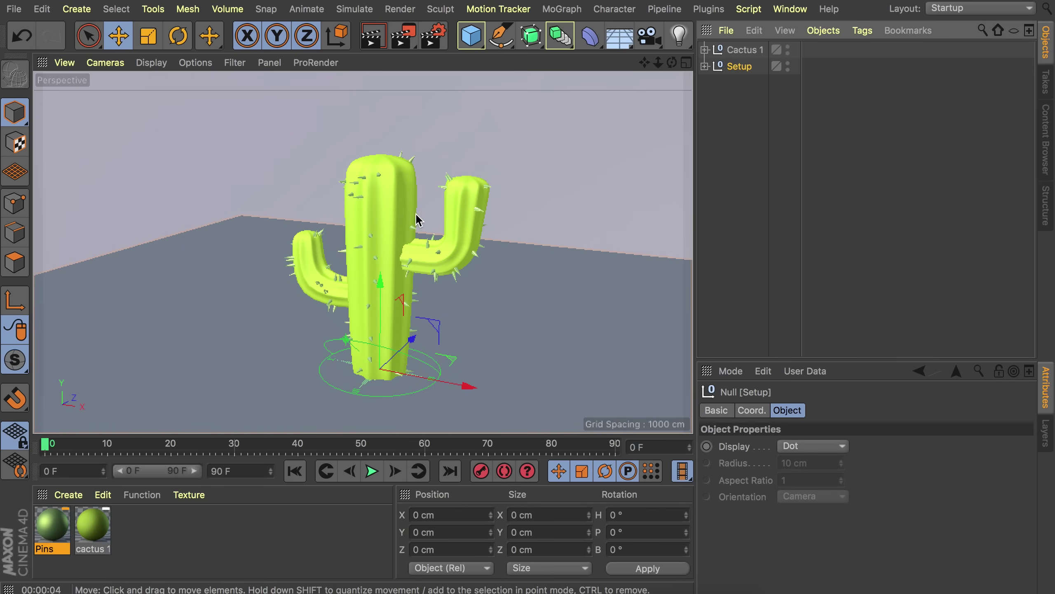
Duplicate the Body group out of Cactus 1 to the top level of the object hierarchy.
click(705, 50)
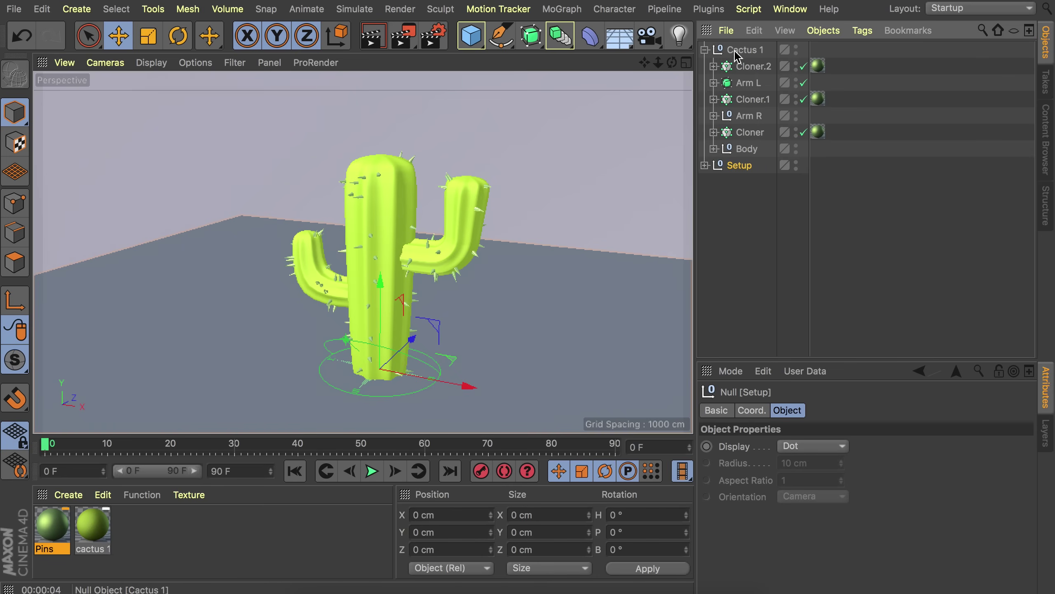
click(713, 149)
click(748, 149)
drag(750, 154, 744, 42)
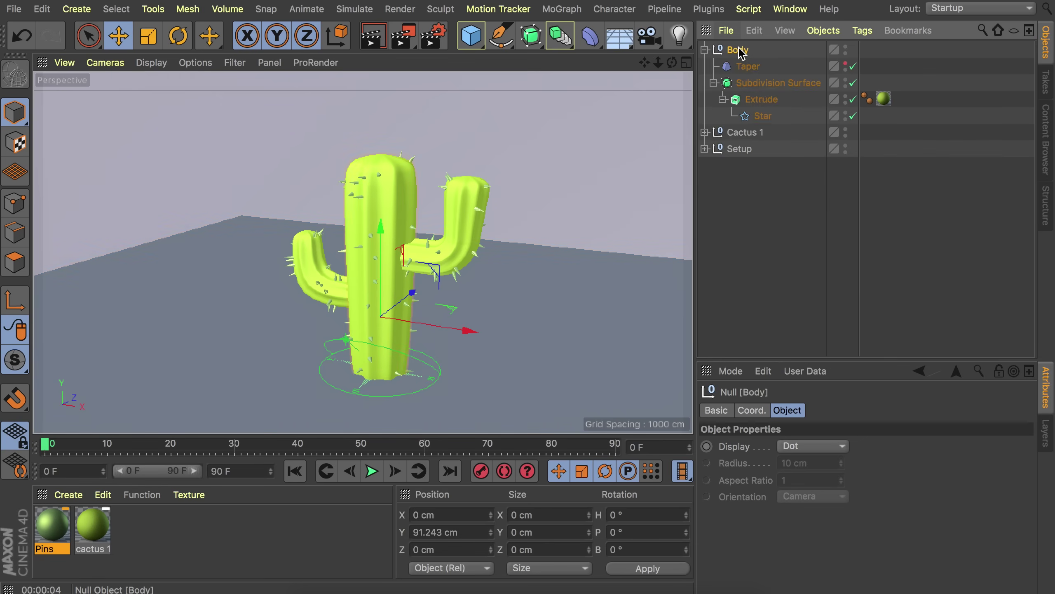
Set the duplicated body's Extrude movement in Y to 110 cm.
click(764, 117)
click(761, 100)
double_click(883, 448)
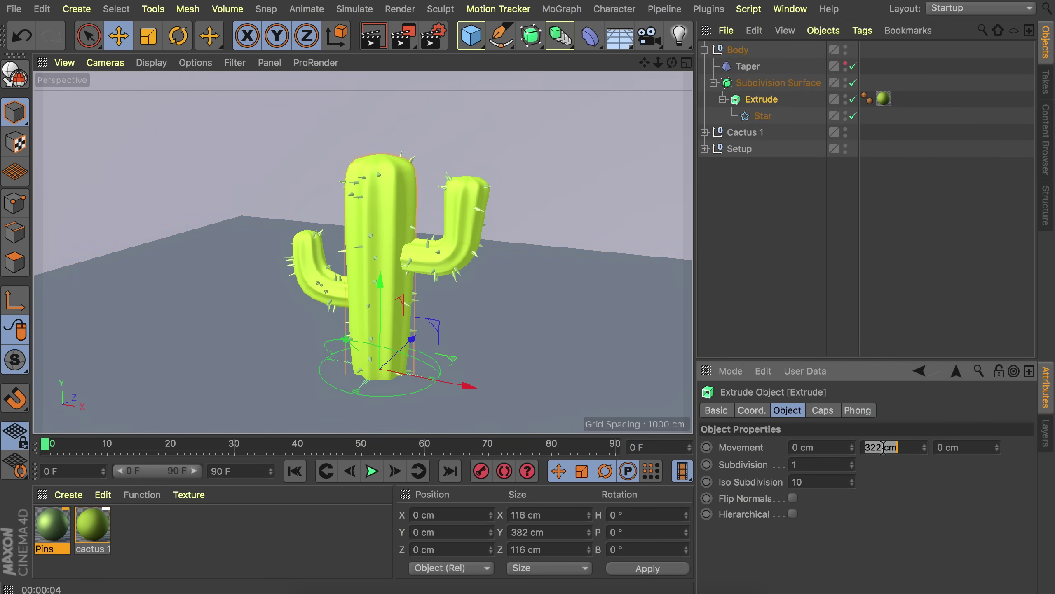
text(110)
key(Return)
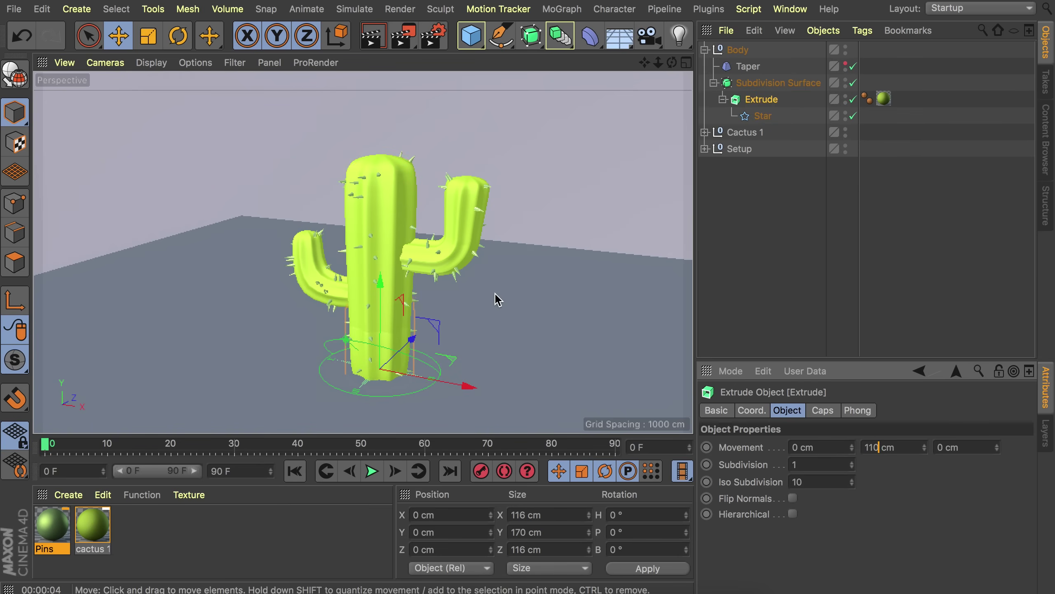
Move the duplicated Body group 270 cm along Z, away from the large cactus.
click(732, 50)
alt+drag(450, 250, 330, 297)
drag(476, 270, 587, 236)
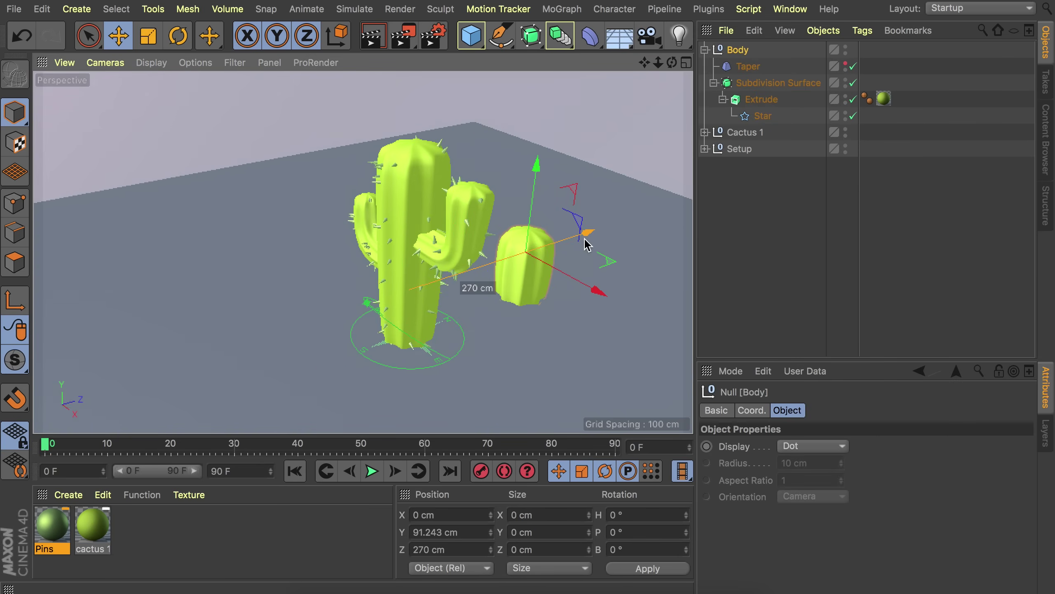
Lower the duplicated body's Taper deformer to a Y position of about 8 cm.
alt+middle_drag(531, 250, 368, 291)
alt+right_drag(368, 291, 395, 290)
alt+drag(398, 296, 402, 250)
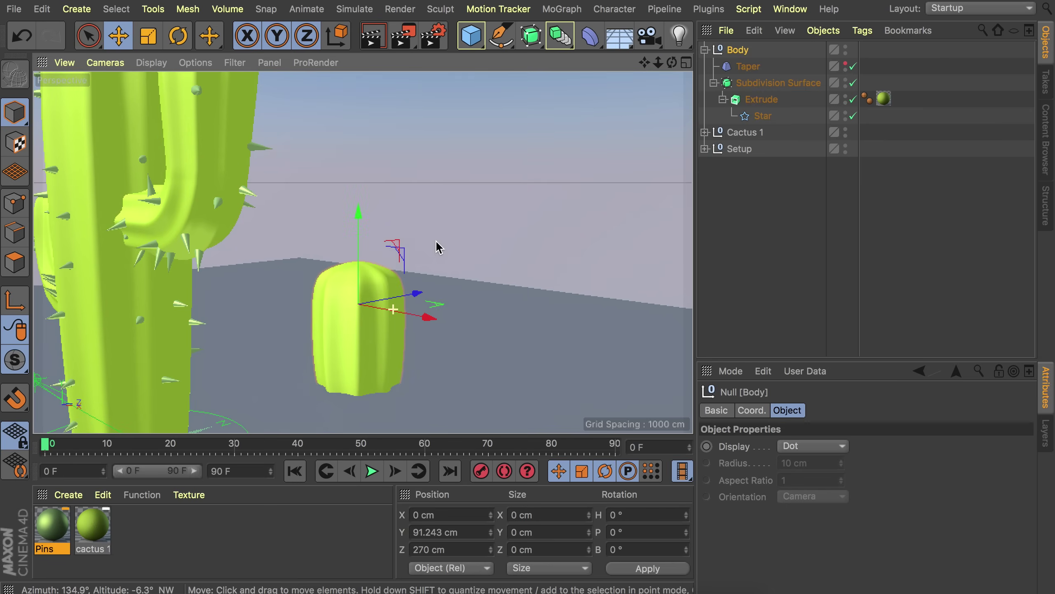
click(748, 66)
drag(353, 149, 349, 227)
scroll(349, 227, down, 4)
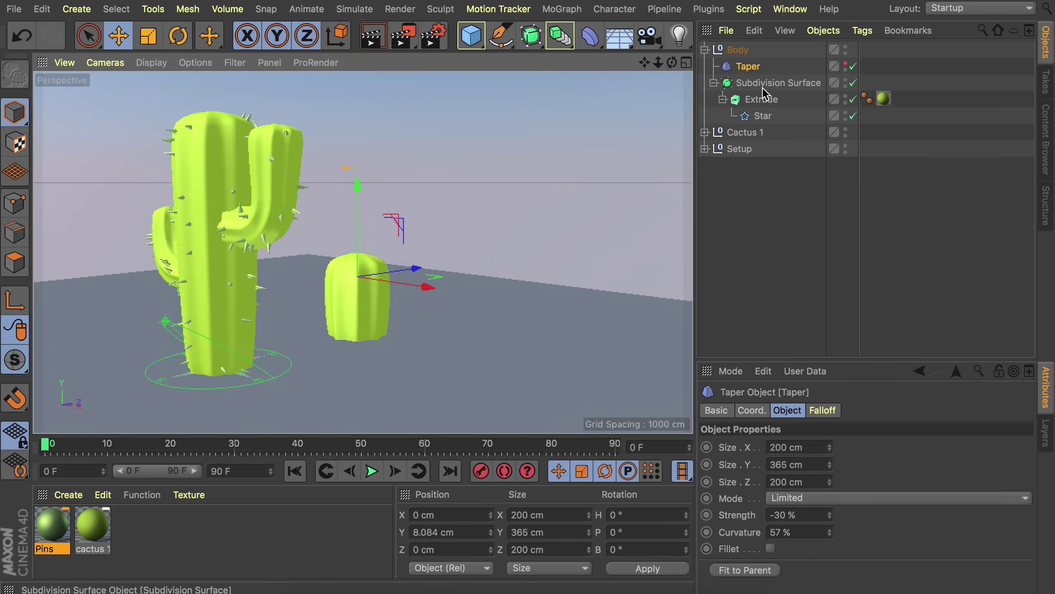
Duplicate Cactus 1's body Cloner above the new Body group and assign the small body's Subdivision Surface as its object.
click(704, 132)
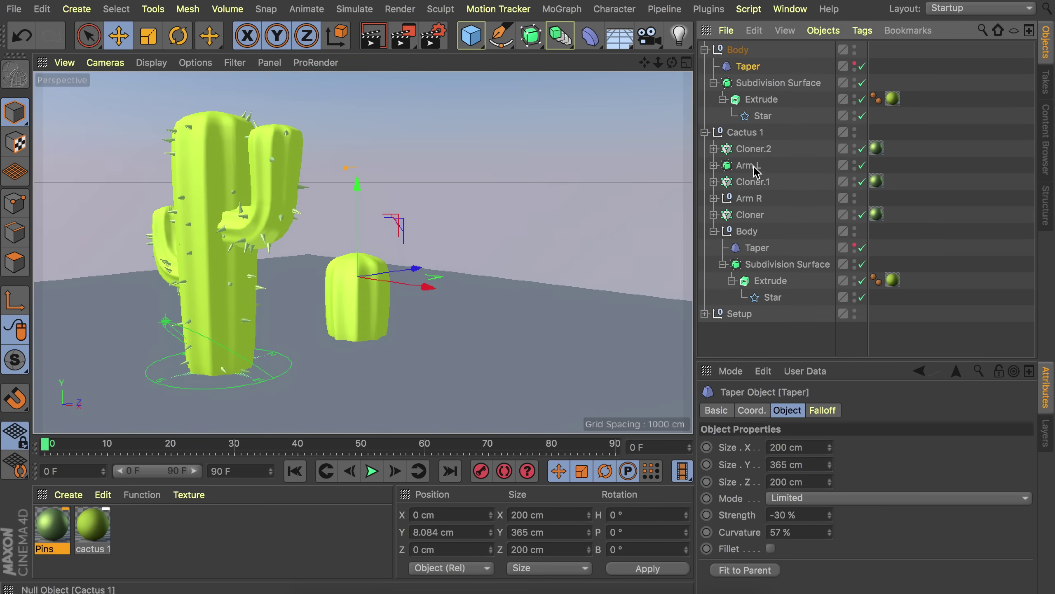
ctrl+drag(750, 215, 753, 71)
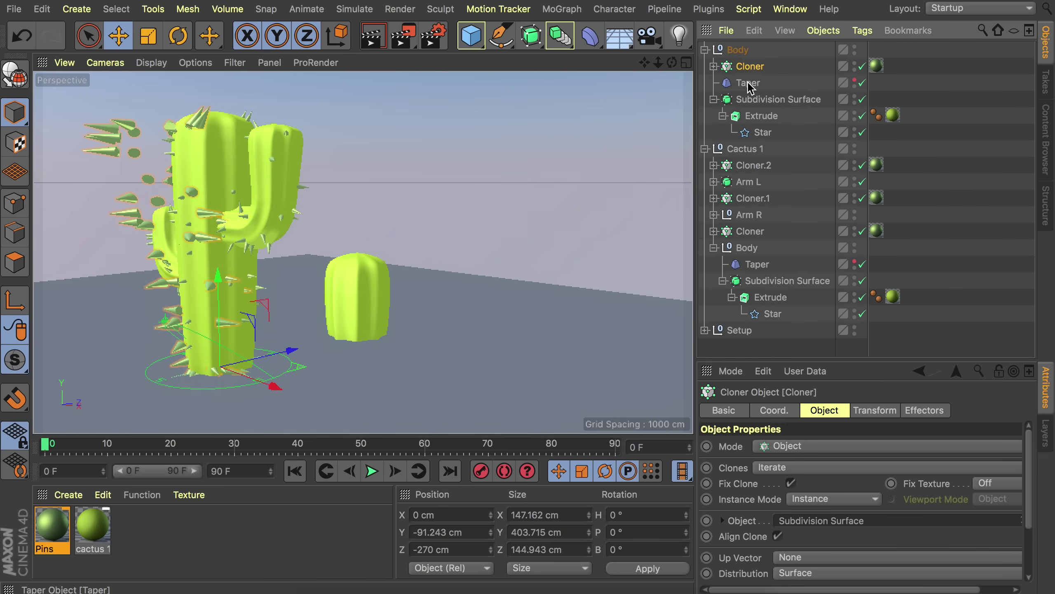
drag(746, 86, 743, 49)
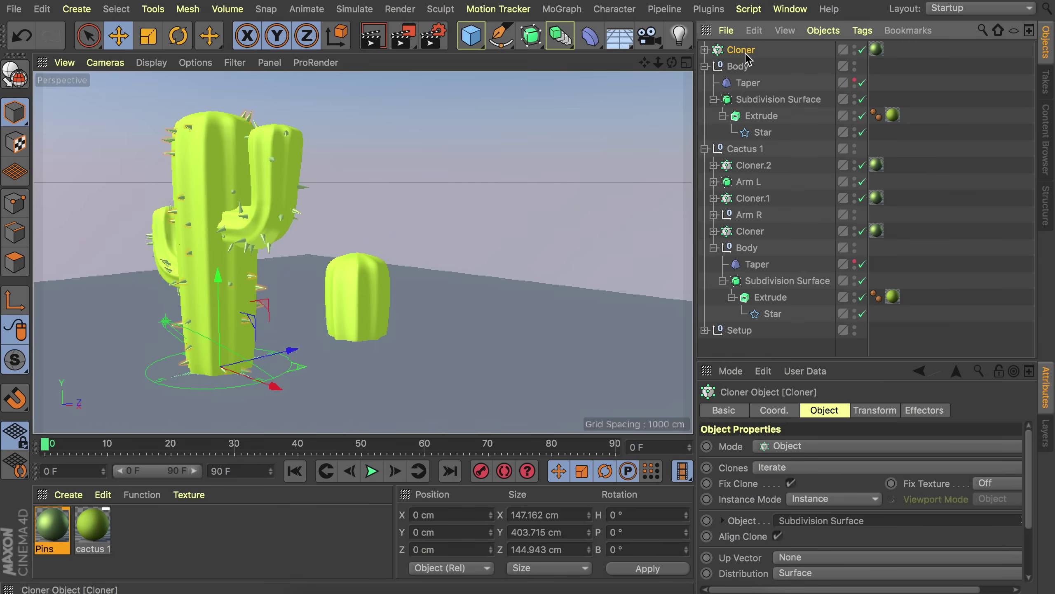
drag(757, 106, 803, 524)
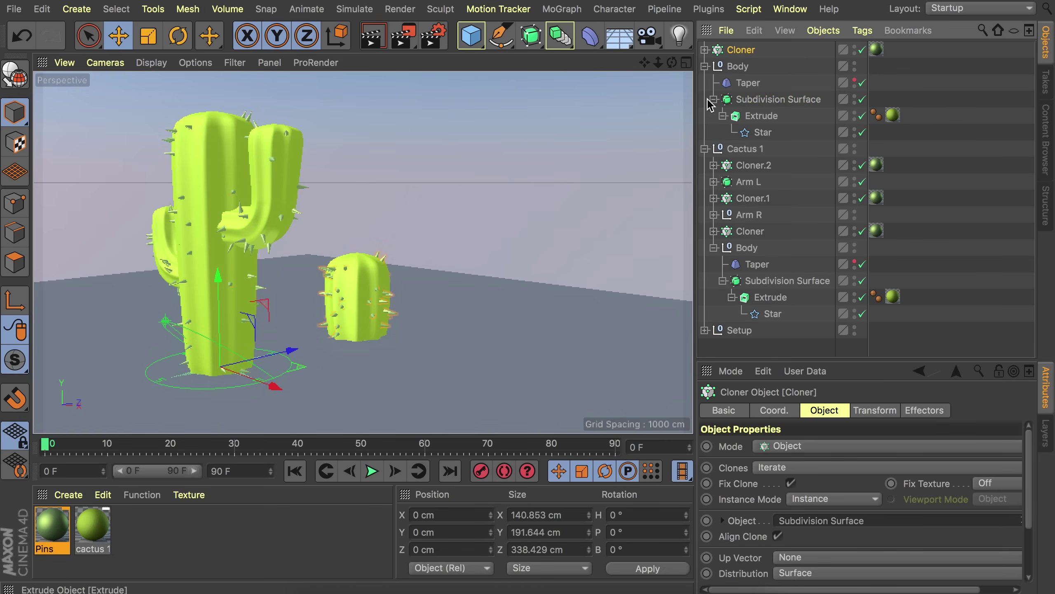
Group the new Cloner and Body under a null named Cactus 2.
click(704, 50)
click(705, 82)
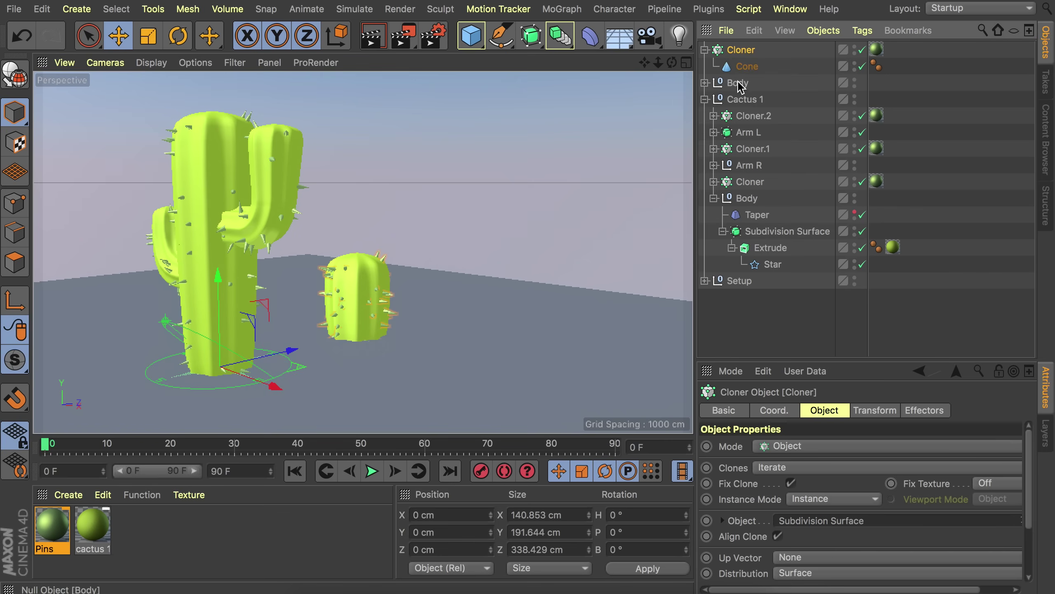
ctrl+click(738, 83)
key(alt+g)
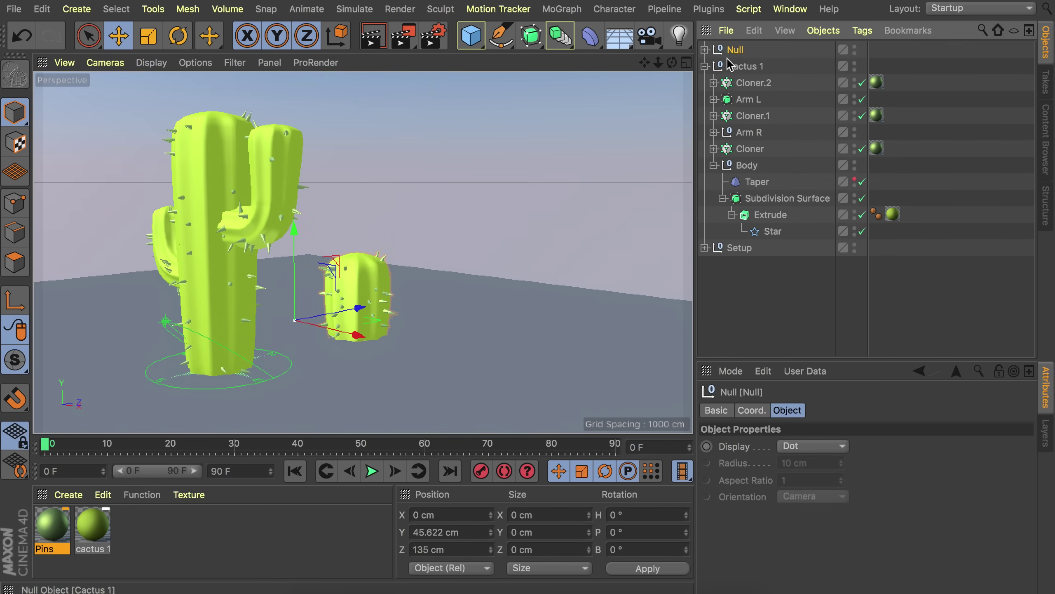
double_click(737, 49)
text(Cactus 2)
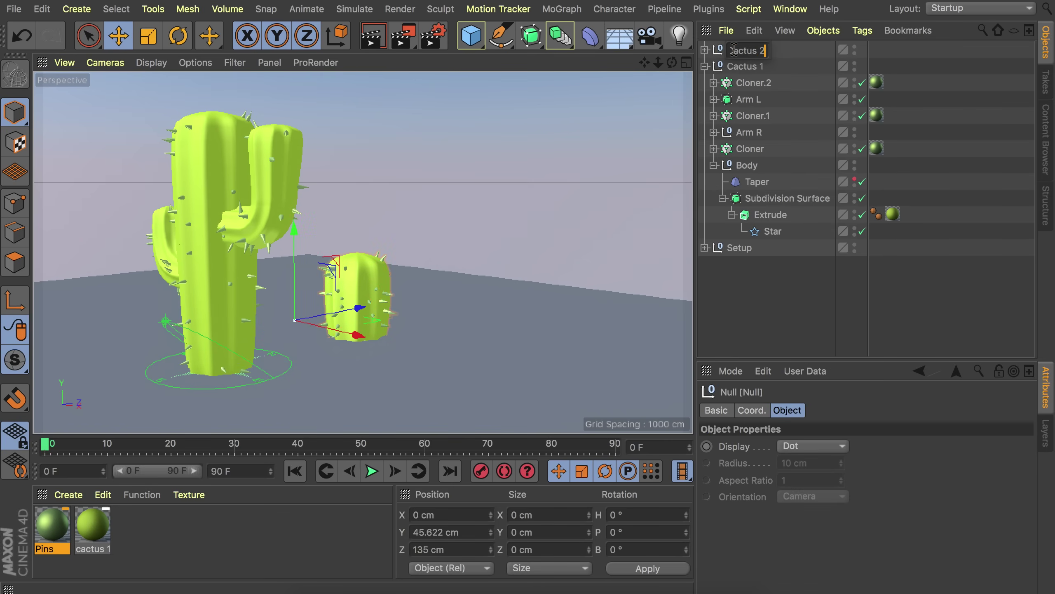
key(Return)
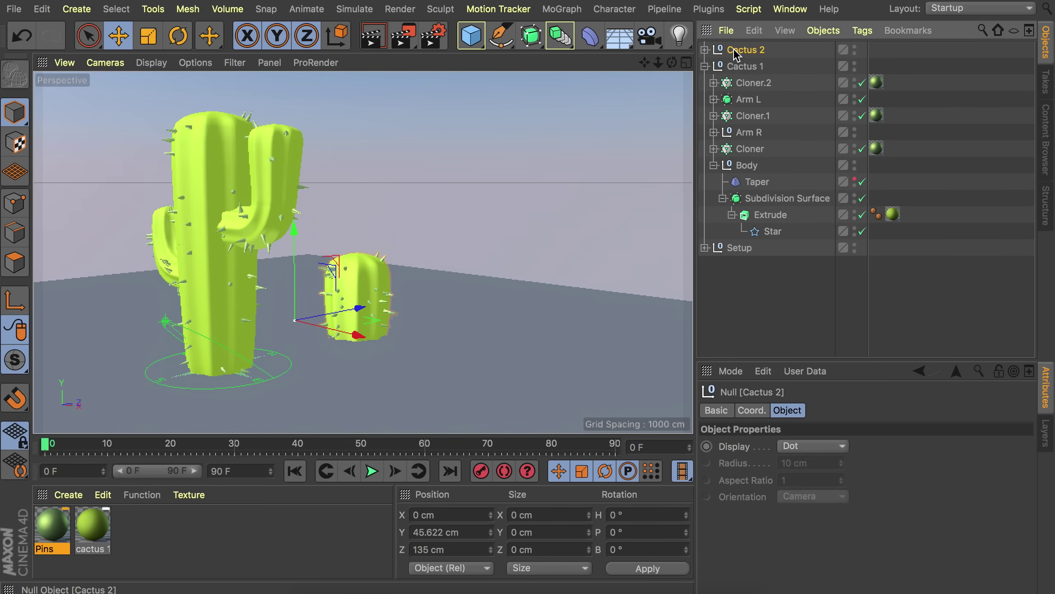
Duplicate the cactus 1 material and rename the copy cactus 2.
click(100, 526)
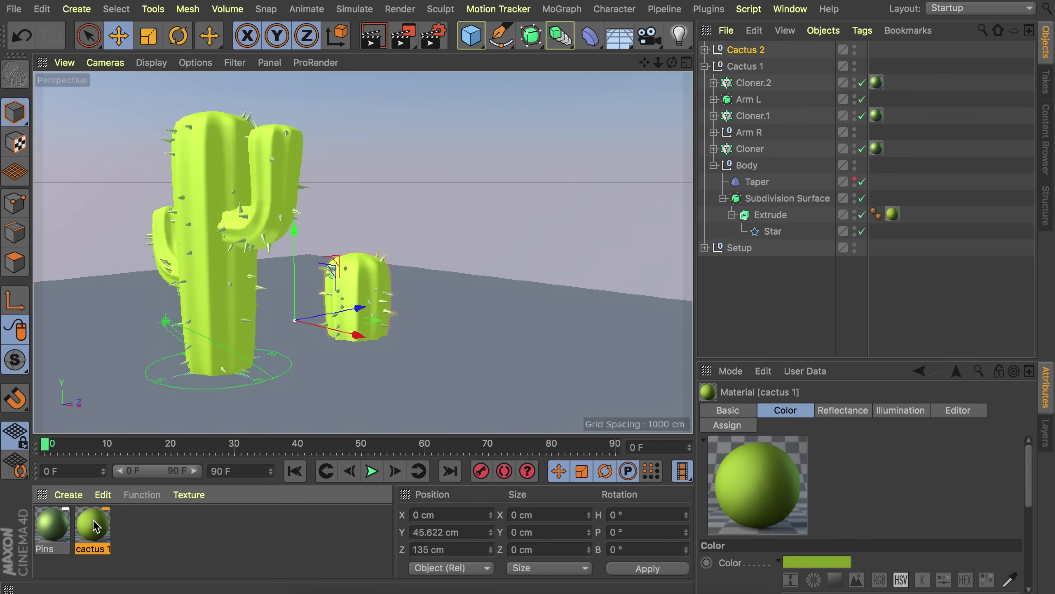
ctrl+drag(93, 521, 136, 523)
double_click(136, 523)
click(315, 202)
key(BackSpace)
key(BackSpace)
key(BackSpace)
text(2)
key(Return)
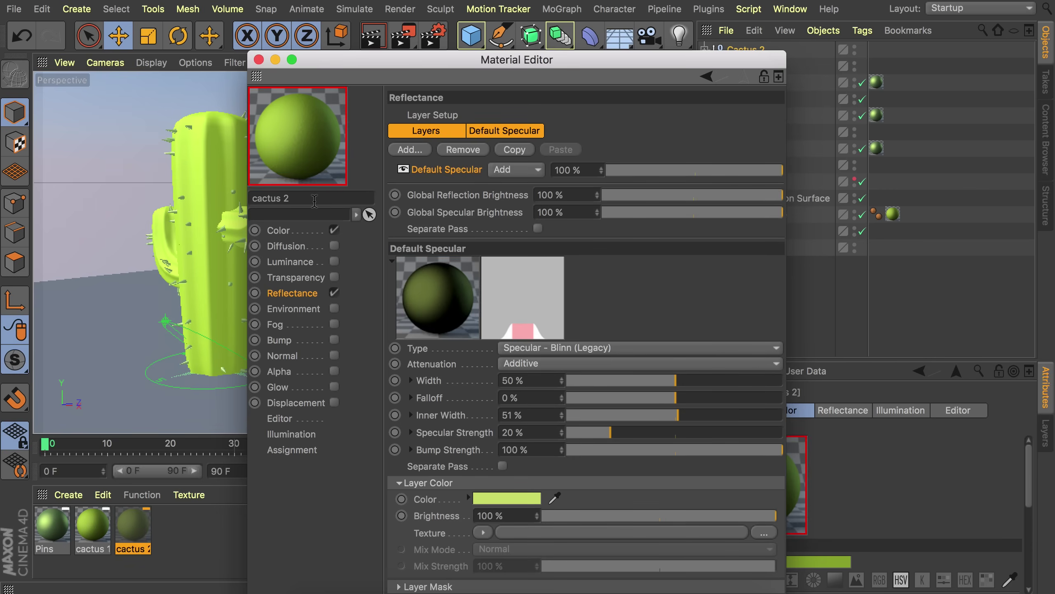
Set the cactus 2 material's colour to H 104°, S 51 %, V 63 % and apply it to the small cactus.
click(279, 230)
drag(598, 156, 617, 156)
click(678, 177)
drag(677, 175, 667, 175)
click(696, 192)
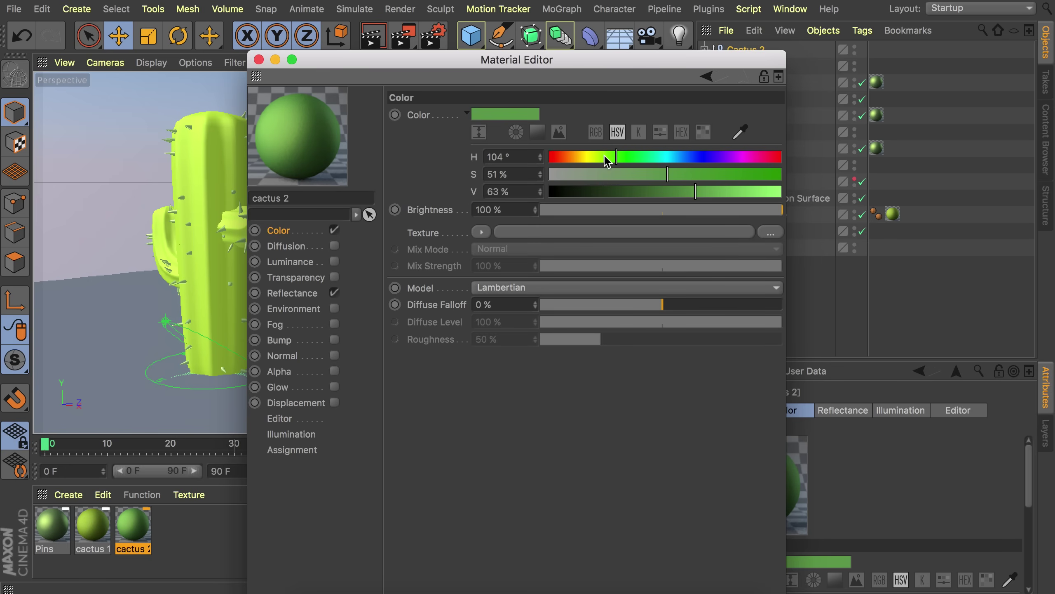
click(259, 59)
drag(127, 526, 368, 277)
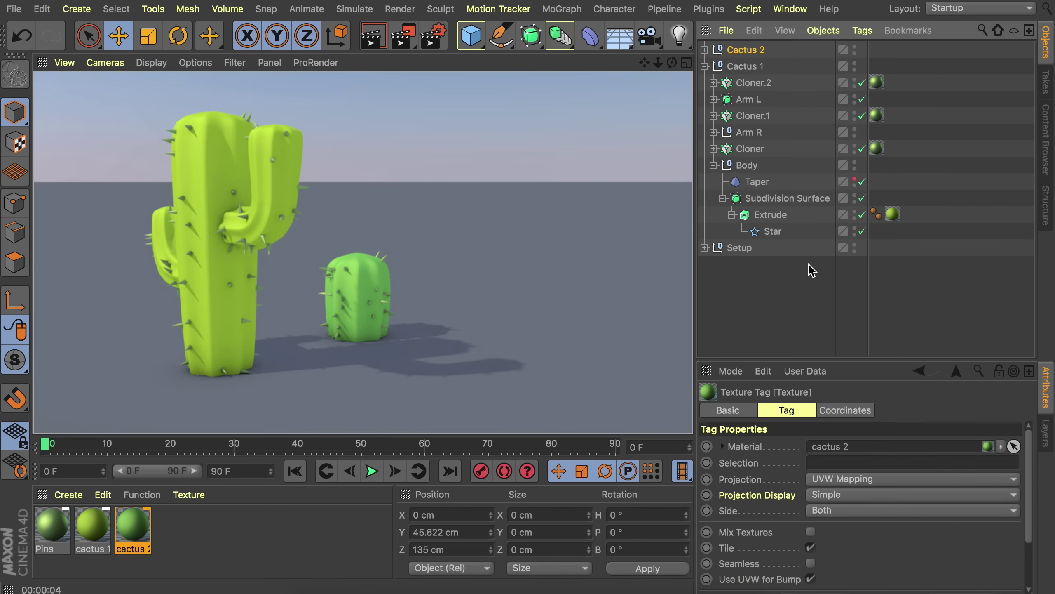
Set the Z position of the Body null inside Cactus 2 to 0 cm.
click(705, 66)
alt+drag(364, 282, 482, 219)
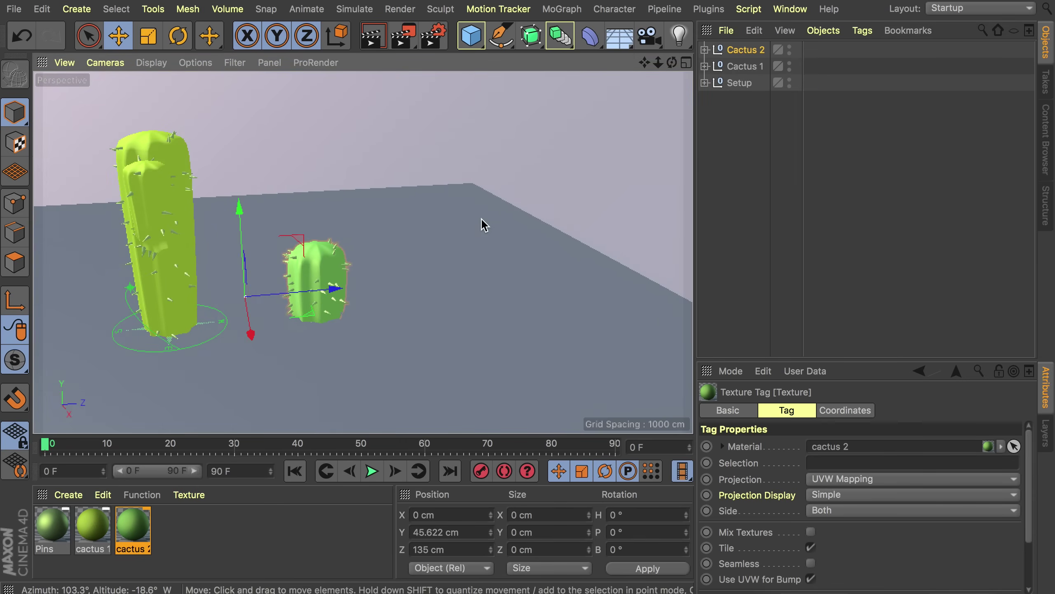
click(746, 66)
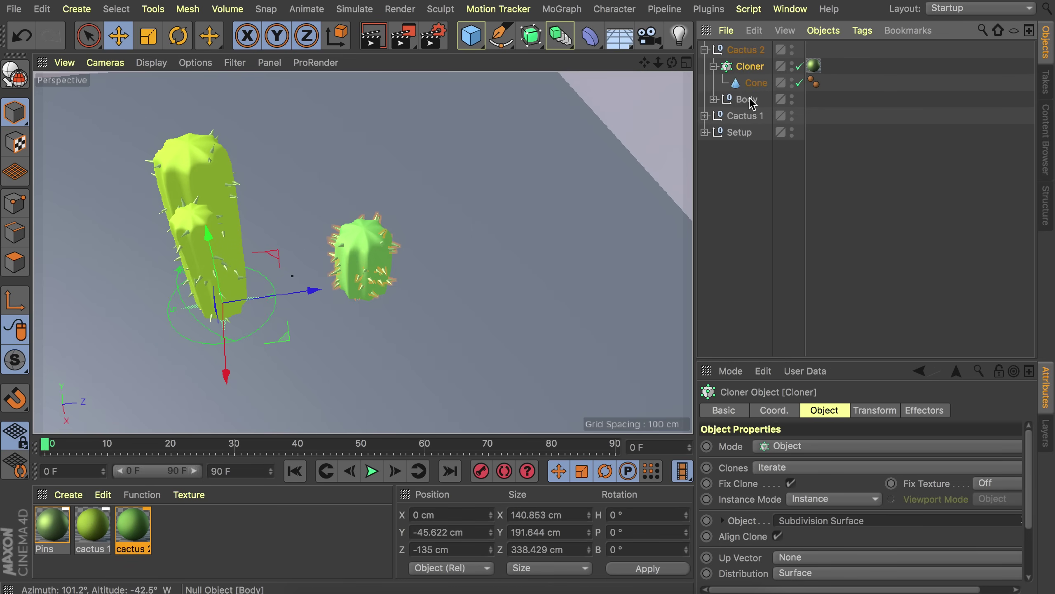
click(747, 100)
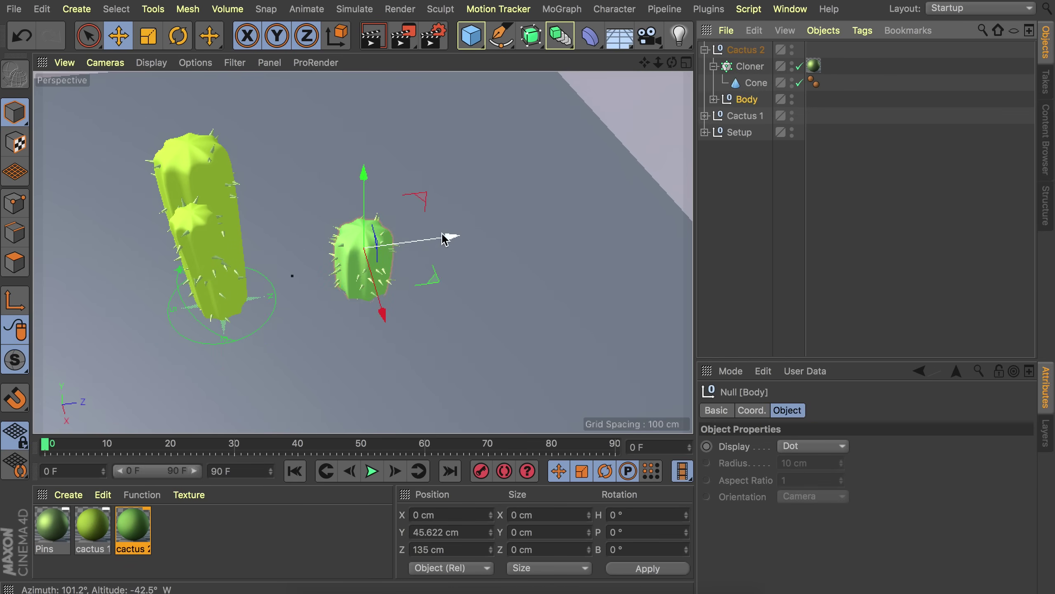
click(739, 51)
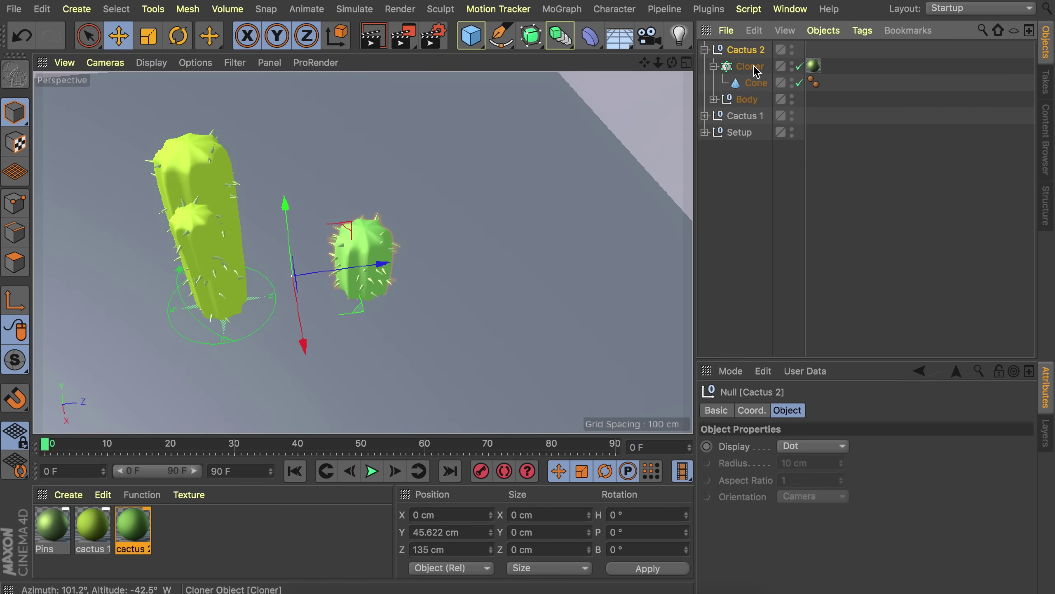
click(750, 67)
click(747, 99)
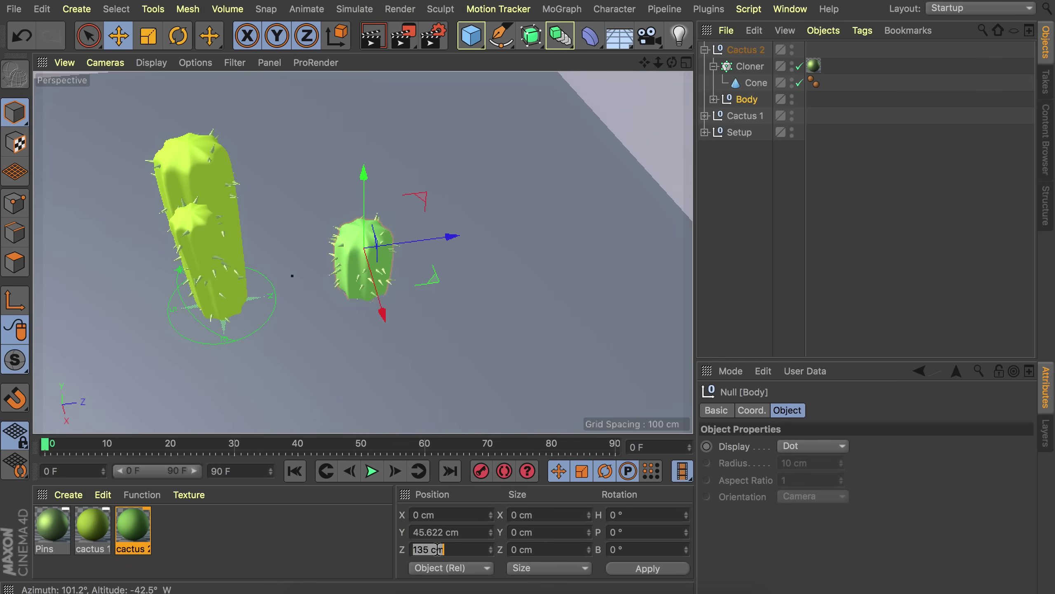
key(Return)
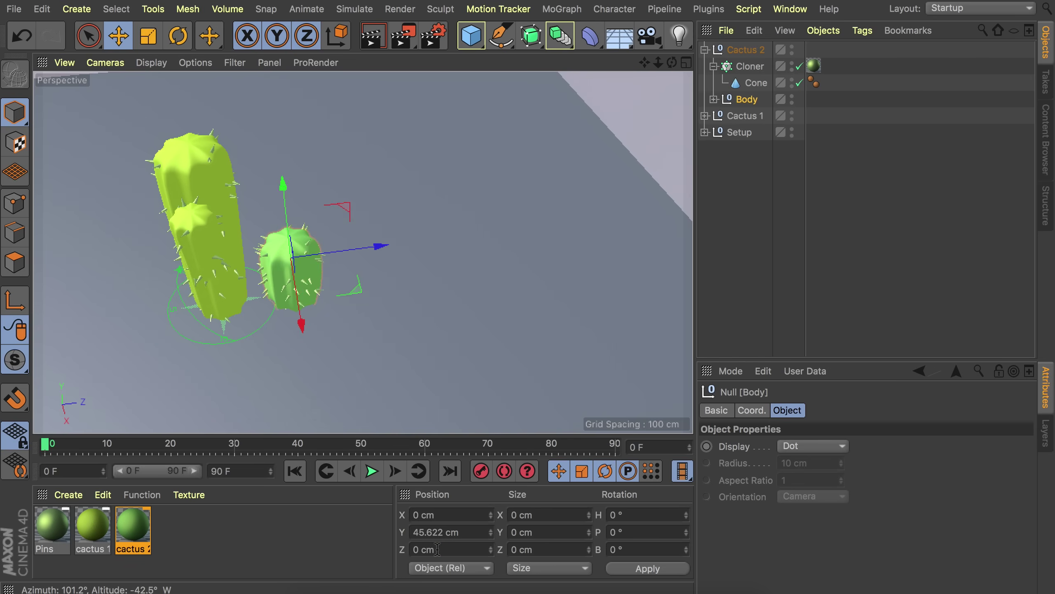
Align the Cloner inside Cactus 2 with its parent null using the Center to Parent command.
click(735, 66)
click(748, 51)
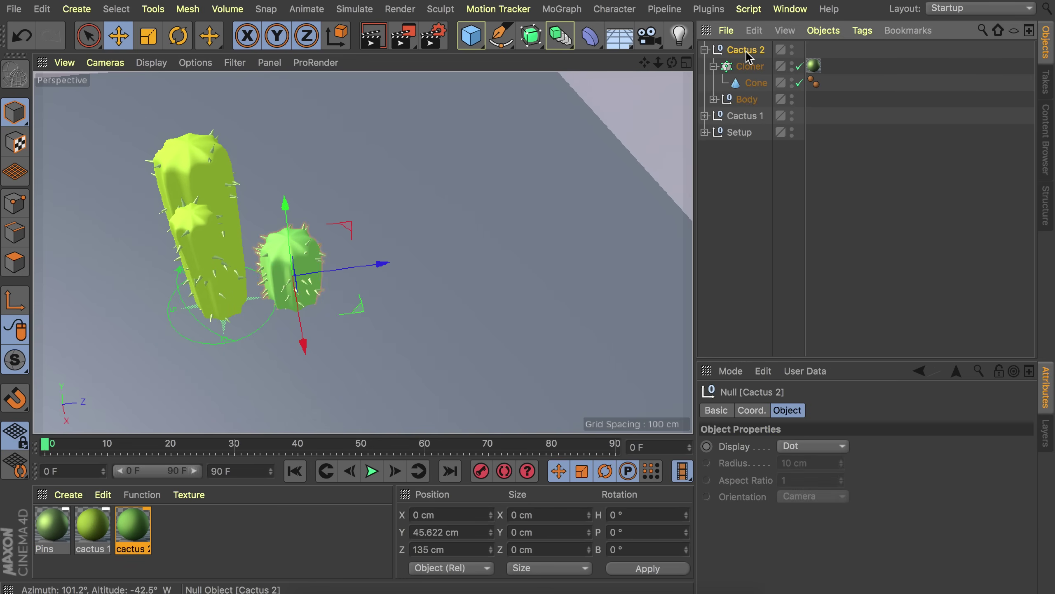
click(750, 67)
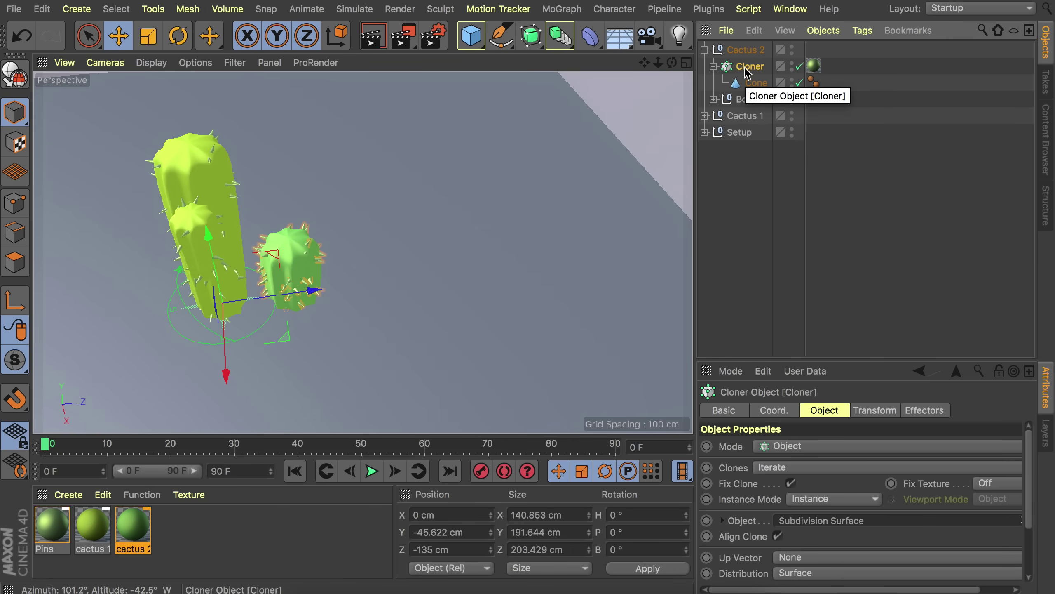
key(shift+c)
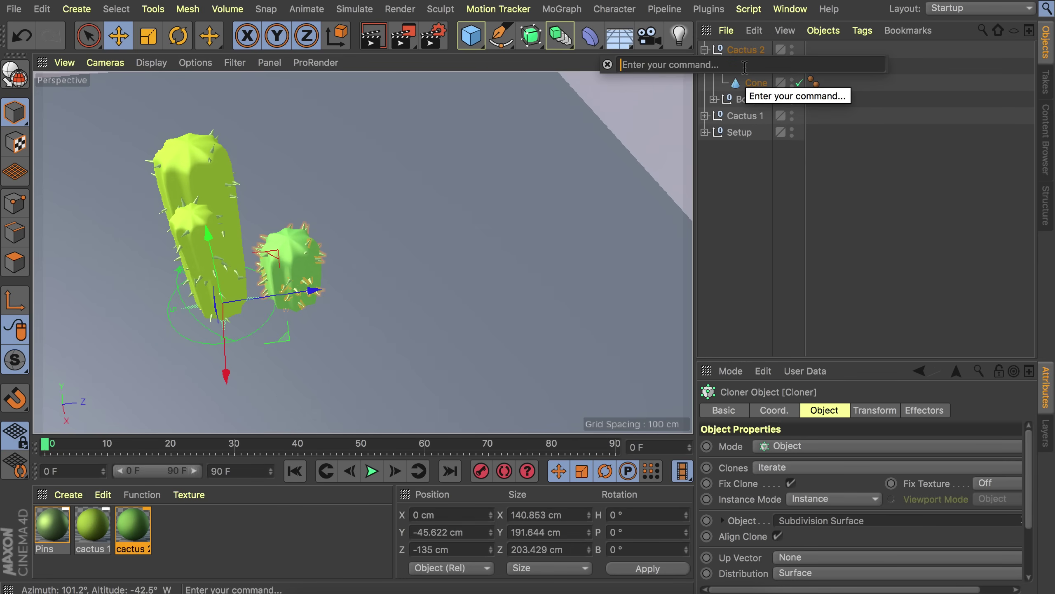
text(center to par)
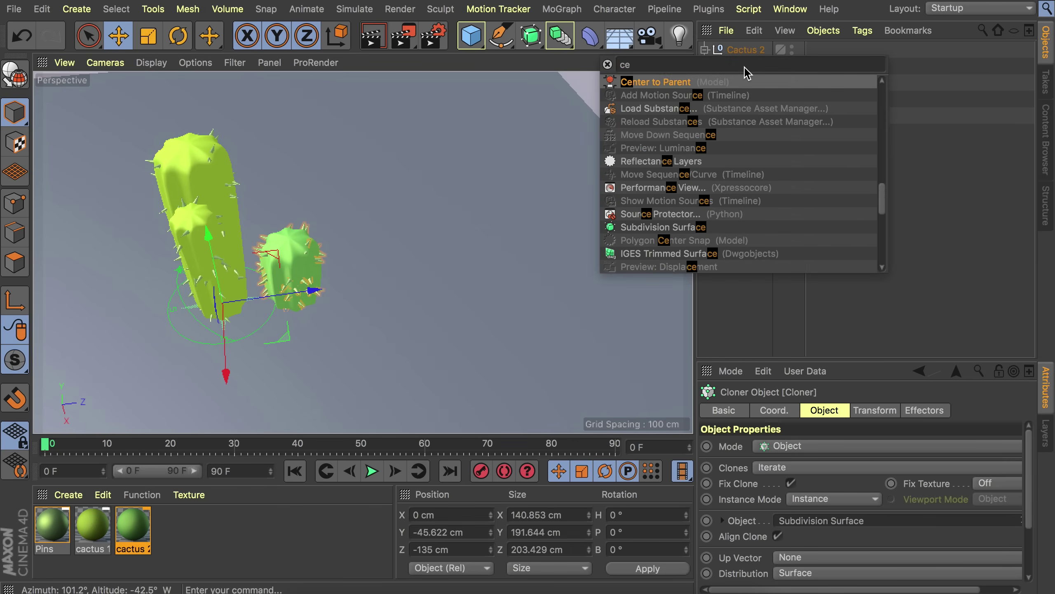
key(Return)
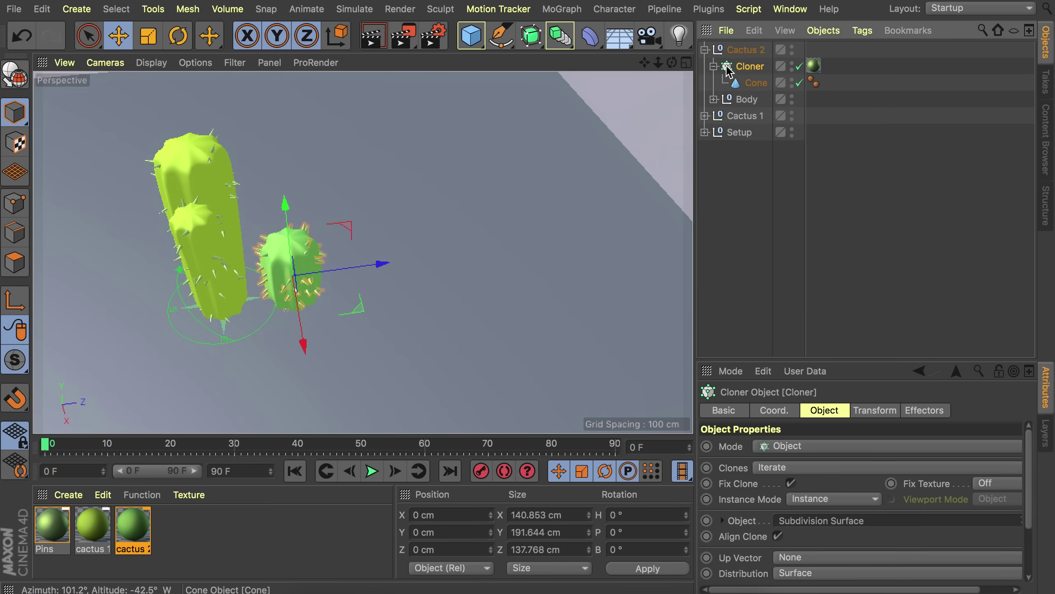
Move the whole Cactus 2 group along Z to 265 cm.
click(738, 52)
click(704, 50)
drag(380, 263, 450, 253)
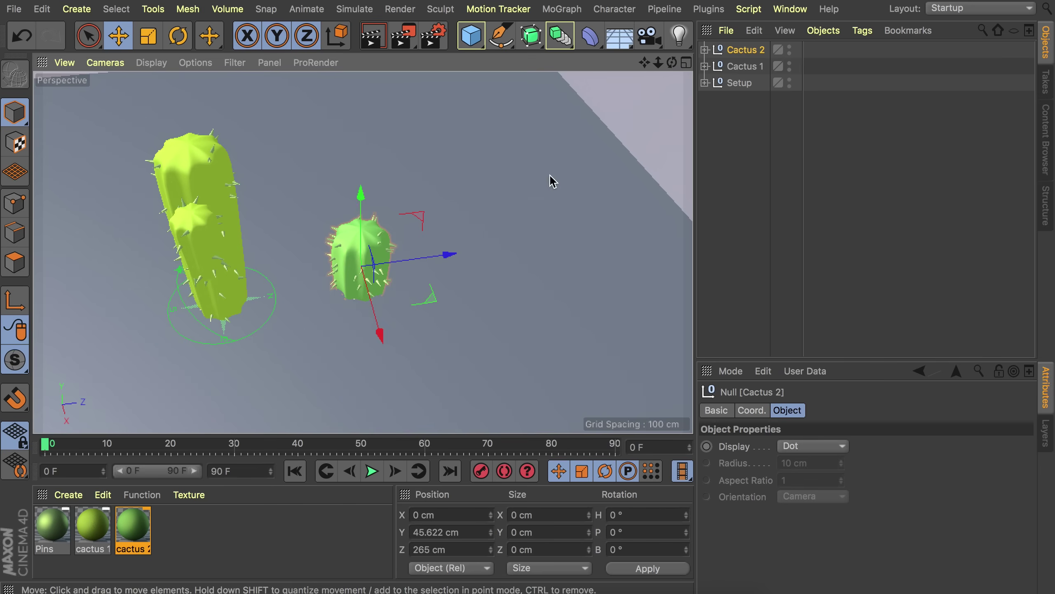
Duplicate Cactus 2 to Z 515 cm and stack two more slightly rotated copies on top of that duplicate.
ctrl+drag(471, 247, 495, 207)
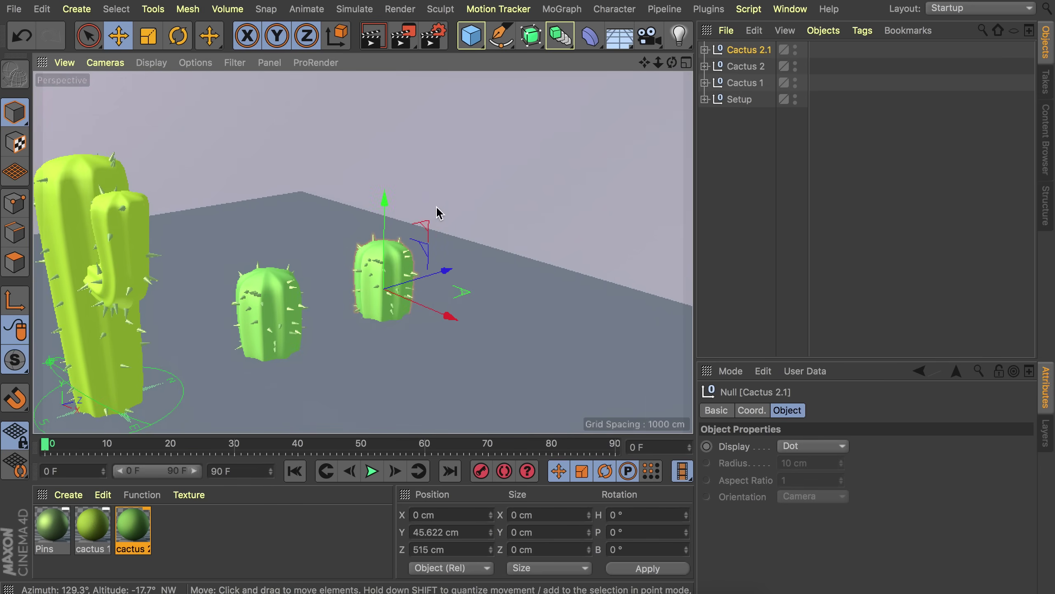
ctrl+drag(384, 201, 386, 55)
alt+middle_drag(400, 179, 400, 238)
key(r)
drag(399, 154, 410, 198)
click(394, 254)
click(749, 67)
drag(434, 241, 431, 254)
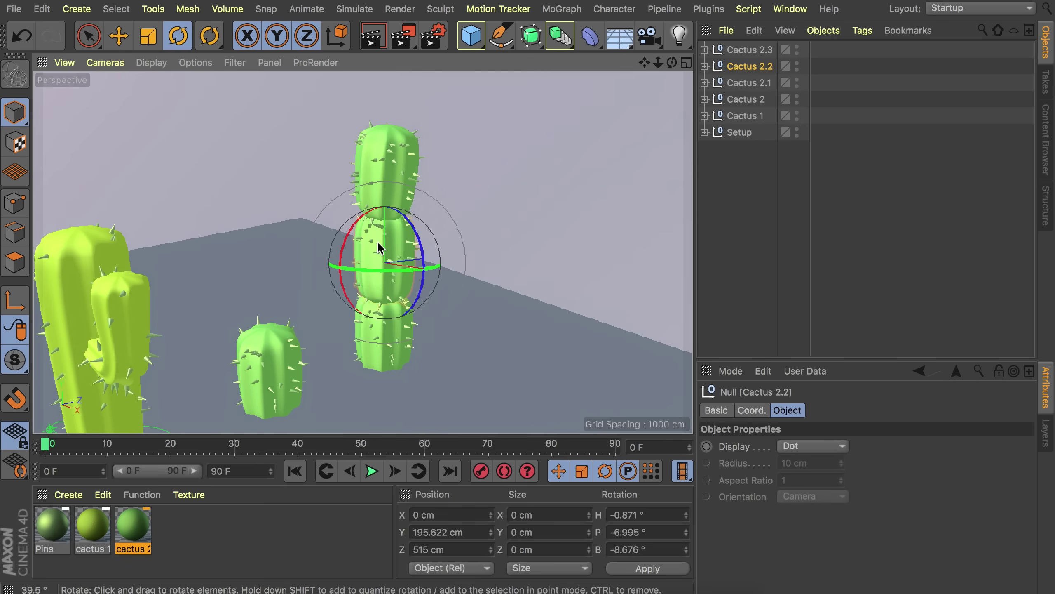
Lower the Taper deformer in the body of the middle stacked cactus, Cactus 2.2.
click(705, 66)
click(714, 115)
click(756, 132)
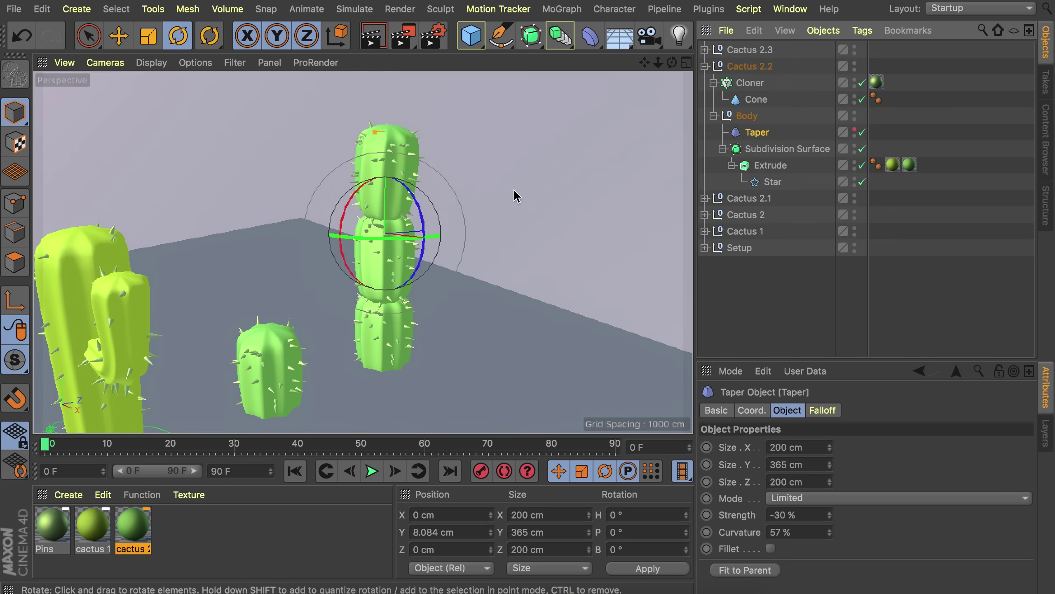
key(e)
drag(384, 190, 384, 215)
Group the three stacked copies Cactus 2.1, 2.2 and 2.3 under a null named Cactus 3.
click(746, 50)
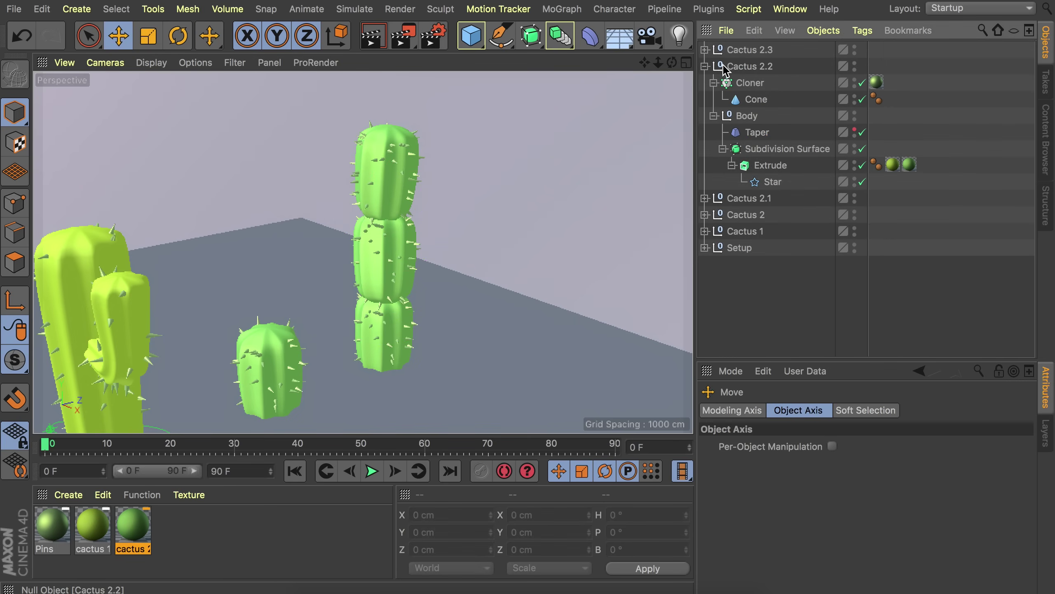
click(705, 66)
shift+click(746, 82)
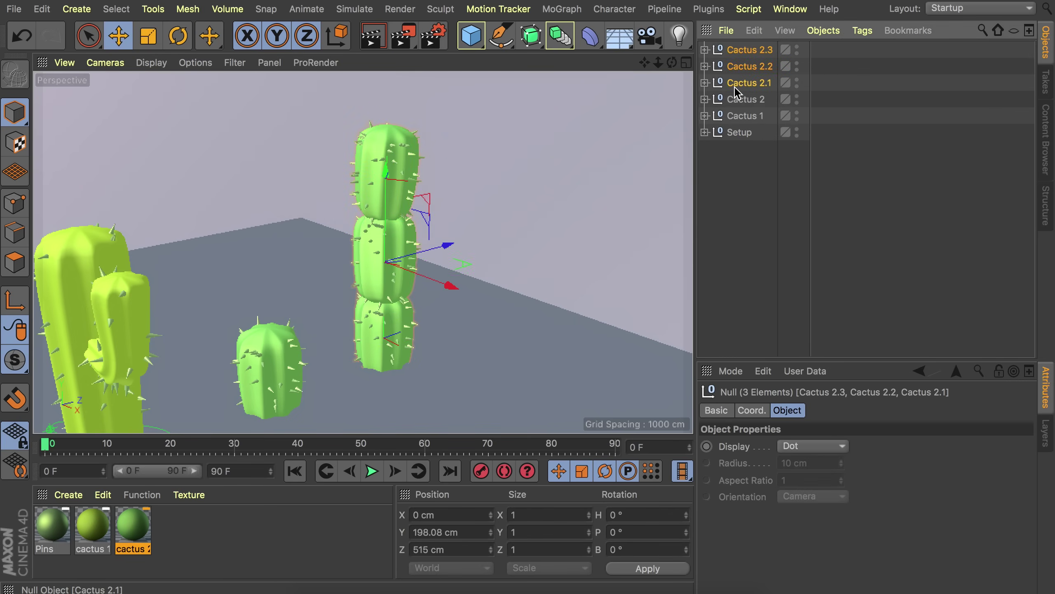
key(alt+g)
double_click(738, 49)
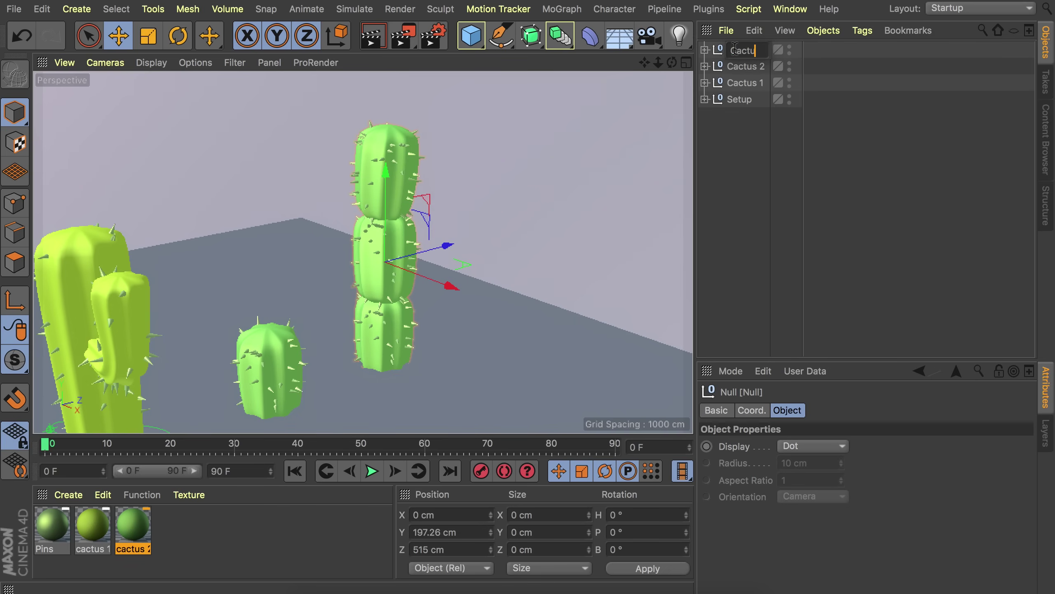
key(Return)
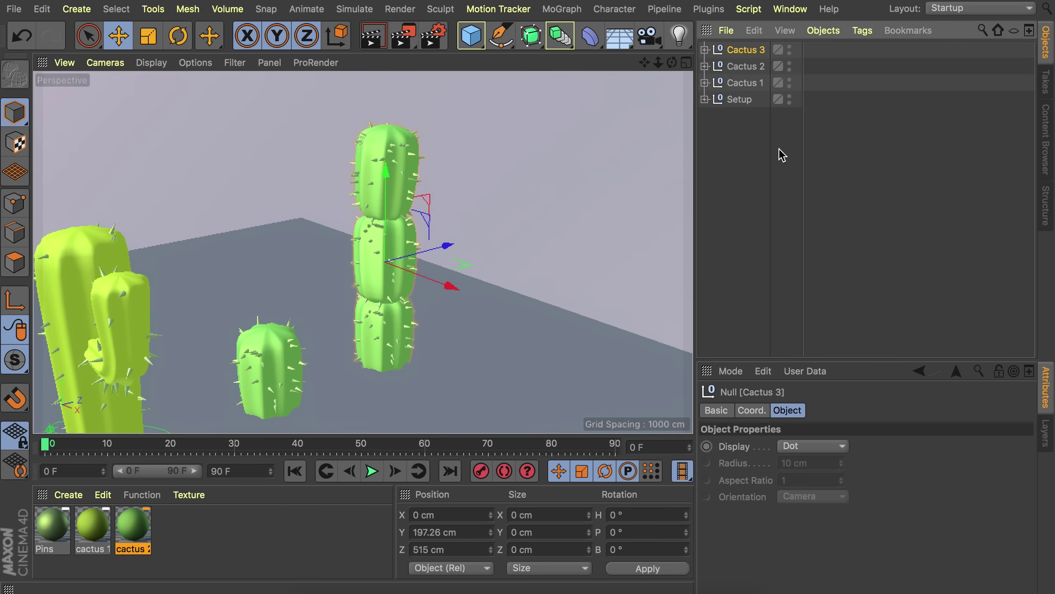
Duplicate the cactus 2 material, make the copy a more saturated yellow-green, and apply it to the Cactus 3 segments.
ctrl+drag(140, 524, 168, 526)
double_click(173, 525)
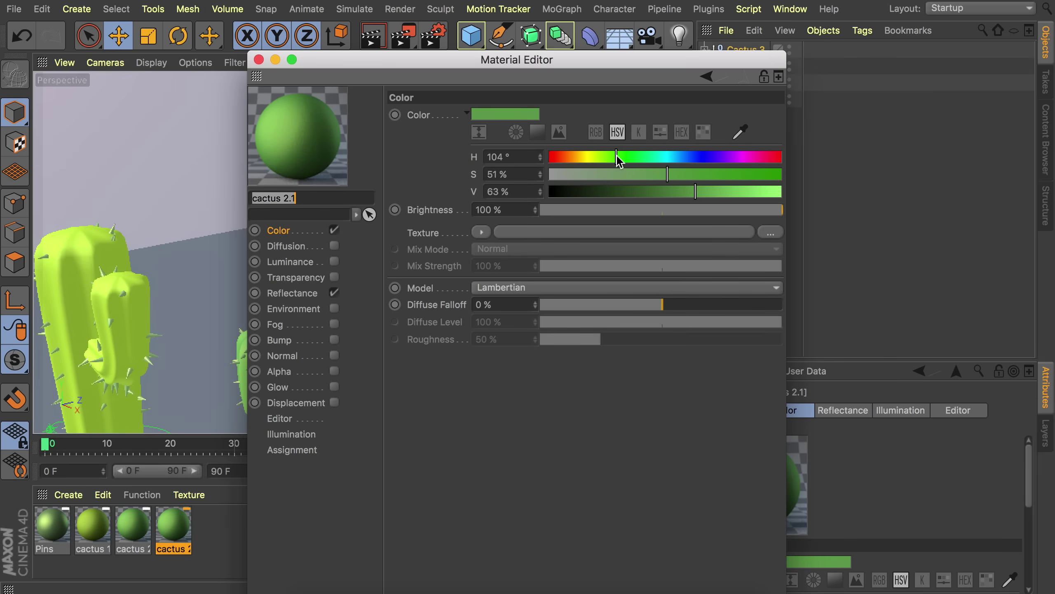
drag(619, 159, 593, 162)
drag(667, 175, 721, 174)
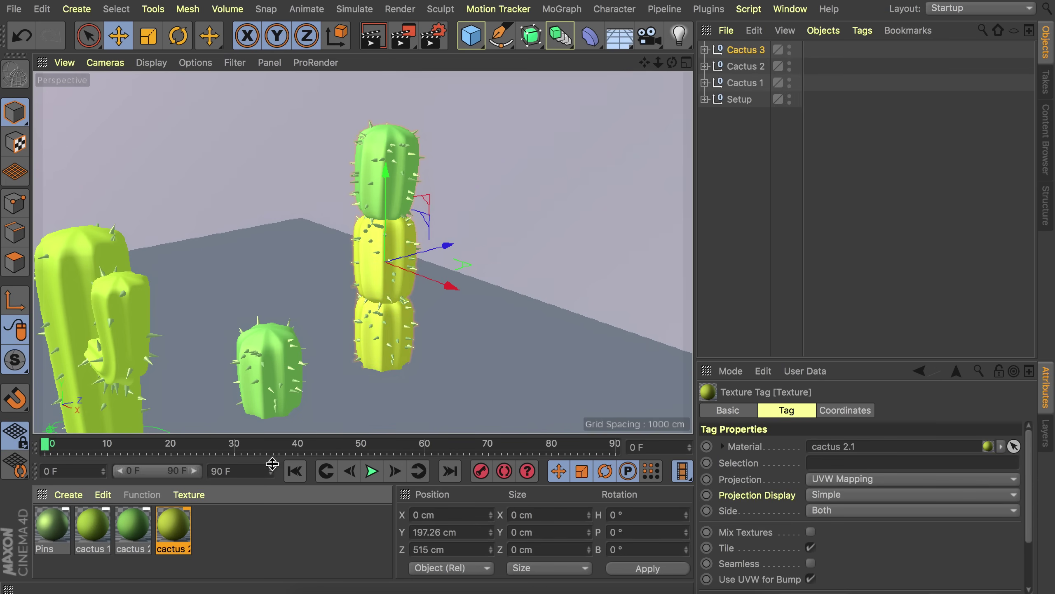
Render a viewport preview of the three cacti and inspect the objects inside the Cactus 3 group.
click(771, 148)
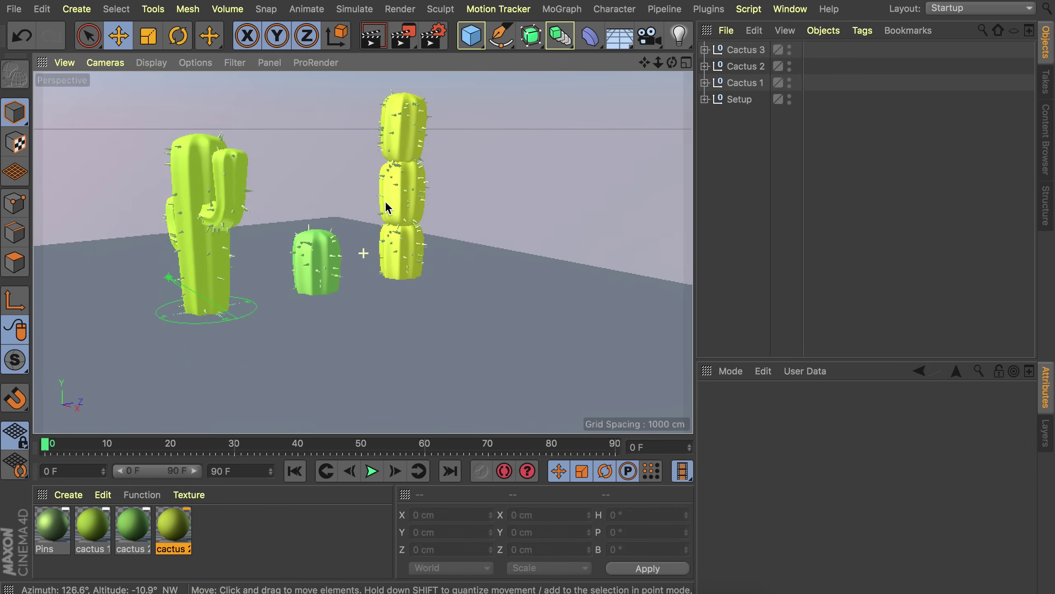
key(ctrl+r)
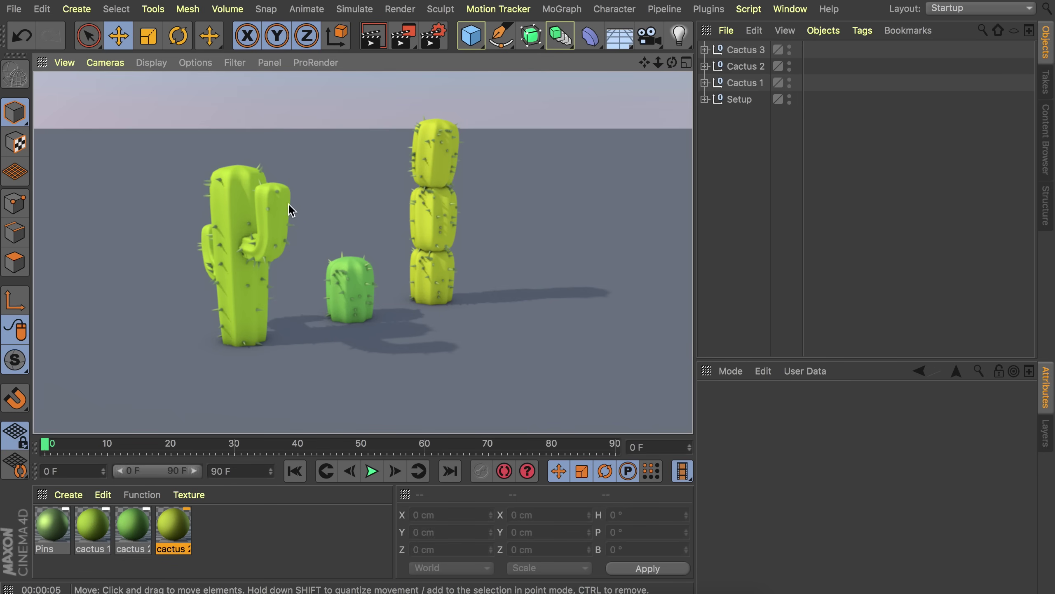
click(705, 50)
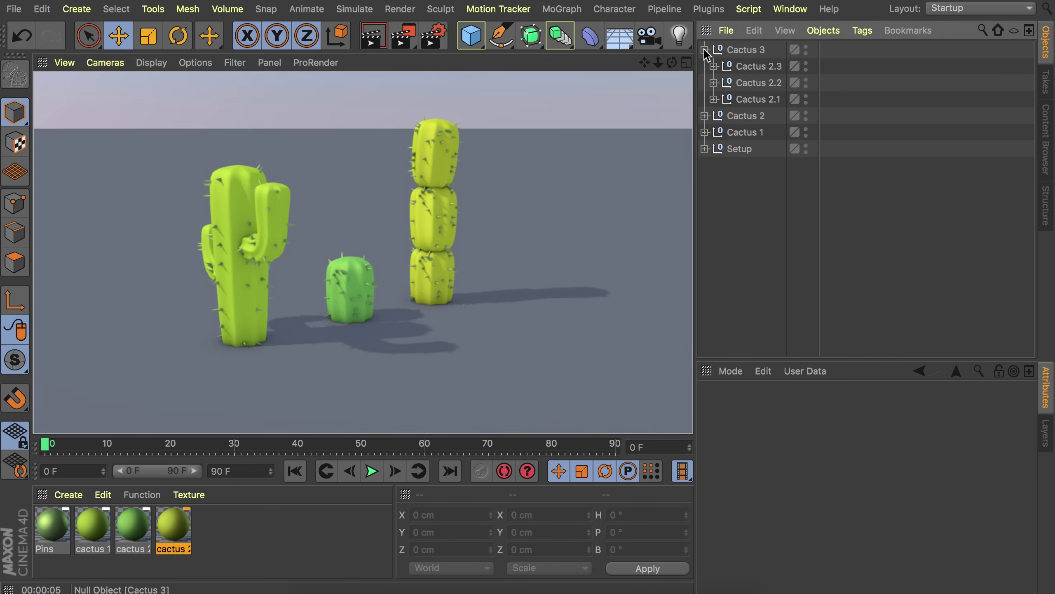
click(758, 100)
click(705, 49)
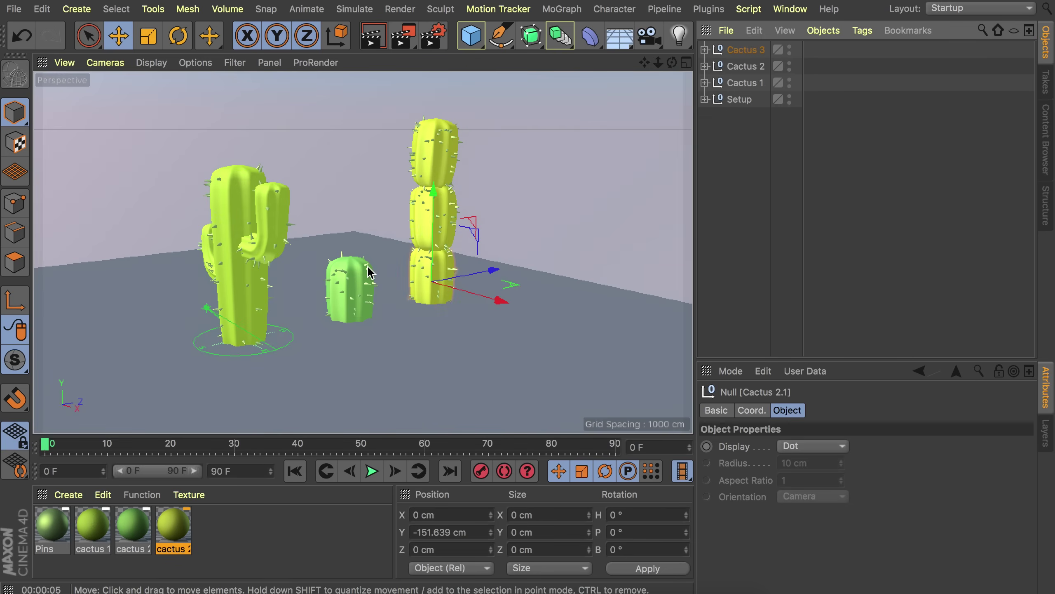
Copy and paste the Cactus 2 group and rename the copy Cactus 4.
click(704, 66)
click(741, 68)
key(super+c)
key(super+v)
double_click(773, 50)
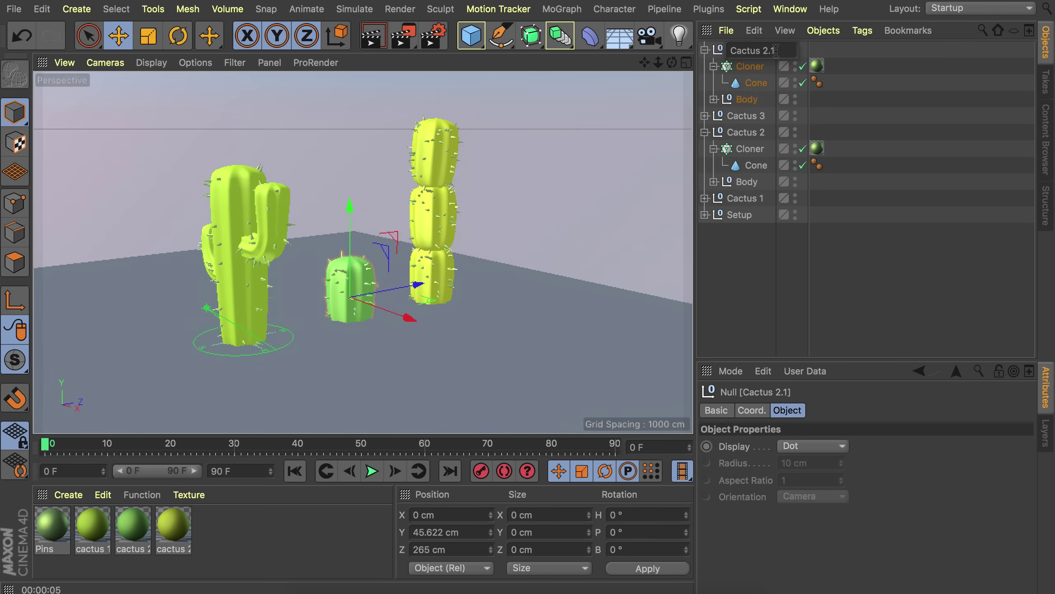
key(Return)
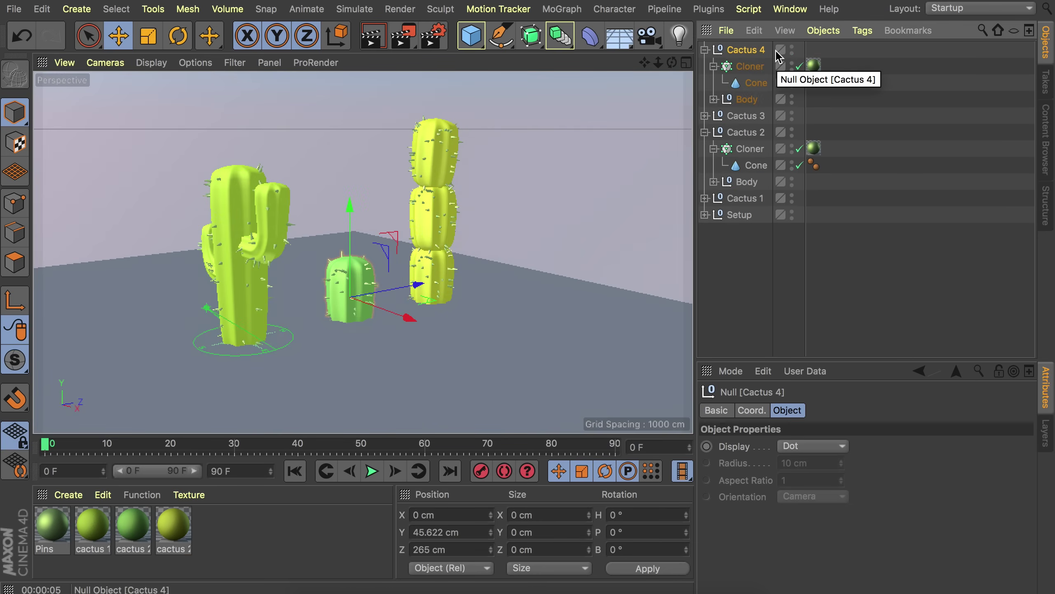
Make Cactus 4 taller by raising its body Extrude's Y movement to over 350 cm.
click(743, 99)
click(714, 99)
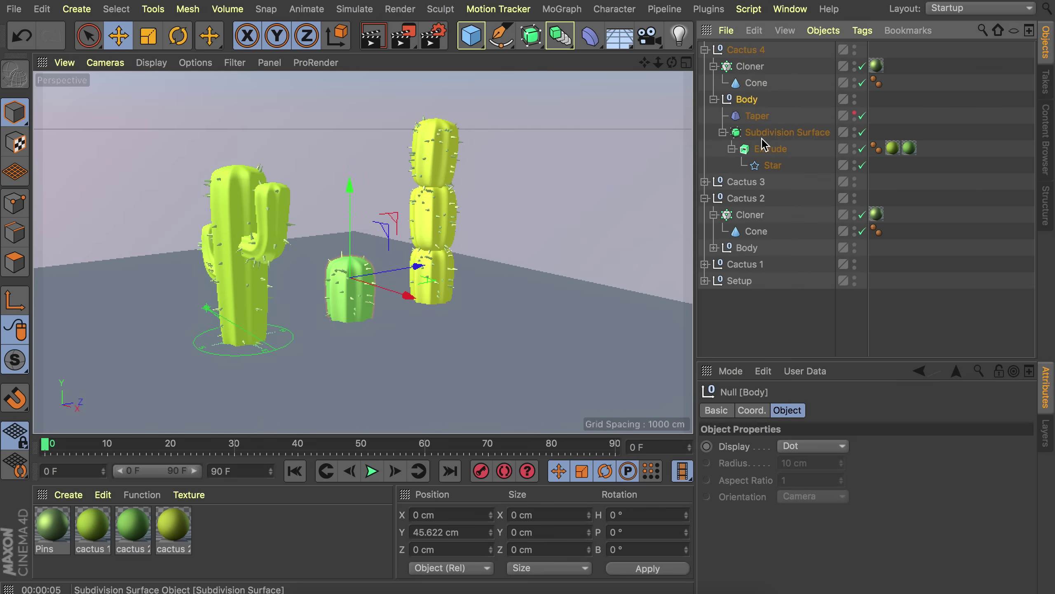
click(769, 150)
drag(926, 452, 930, 421)
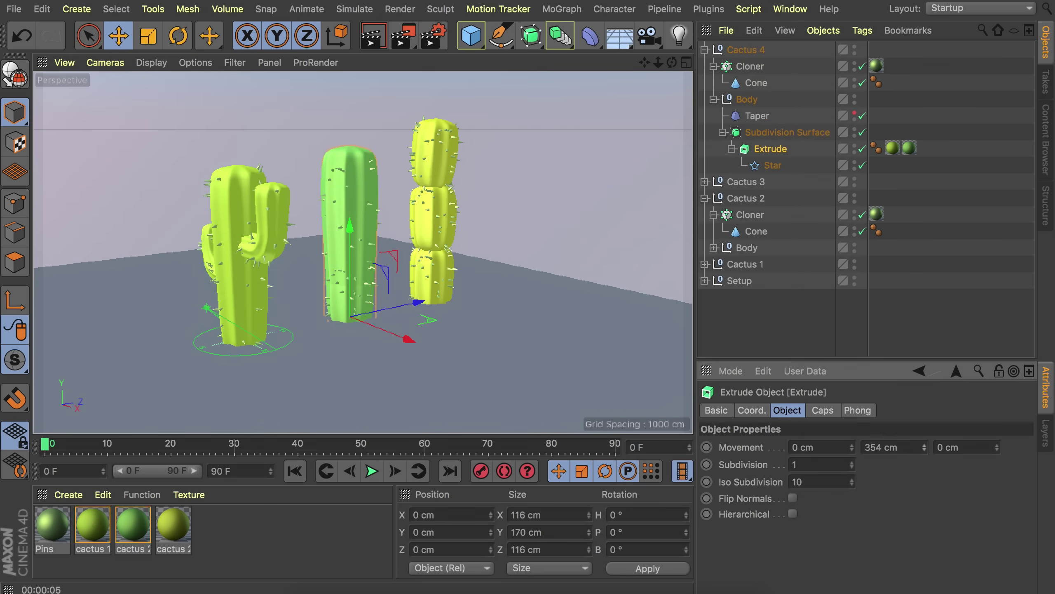
Delete the Taper deformer from Cactus 4's body and move the Cactus 4 group along Z to 885 cm.
click(757, 116)
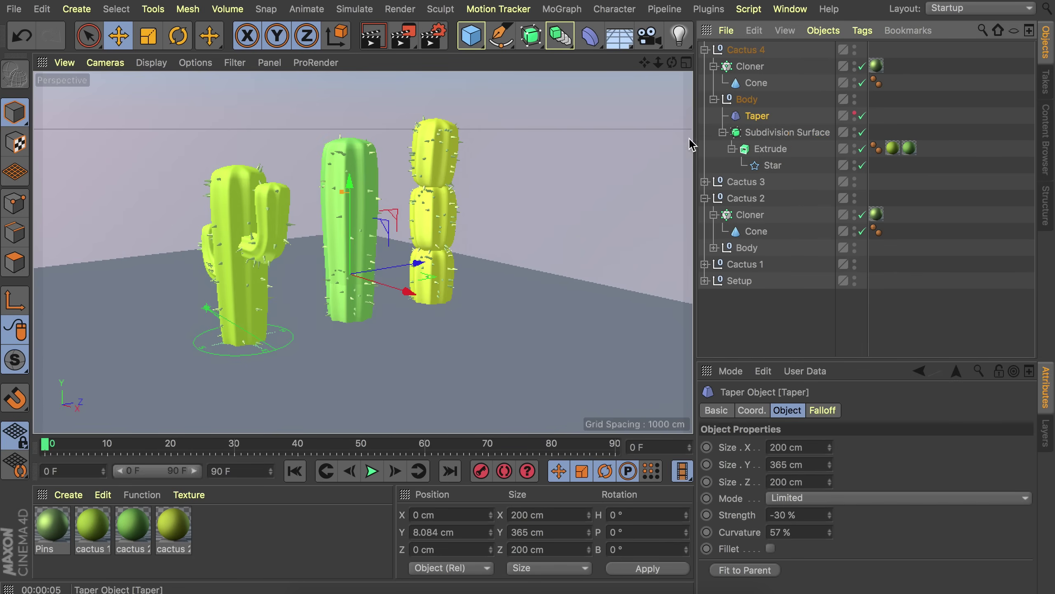
drag(353, 186, 351, 116)
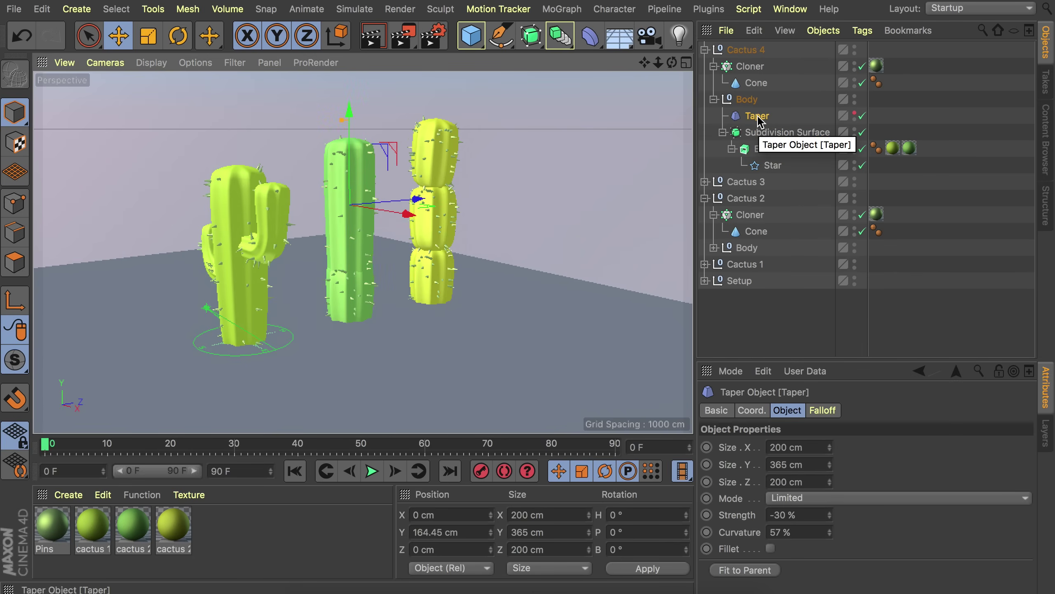
key(Delete)
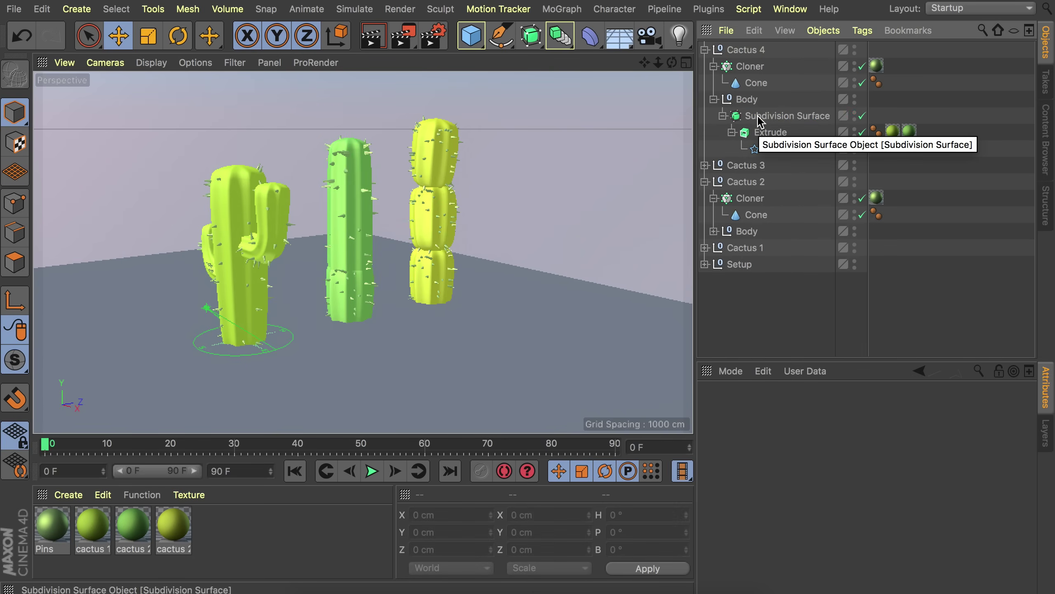
click(740, 54)
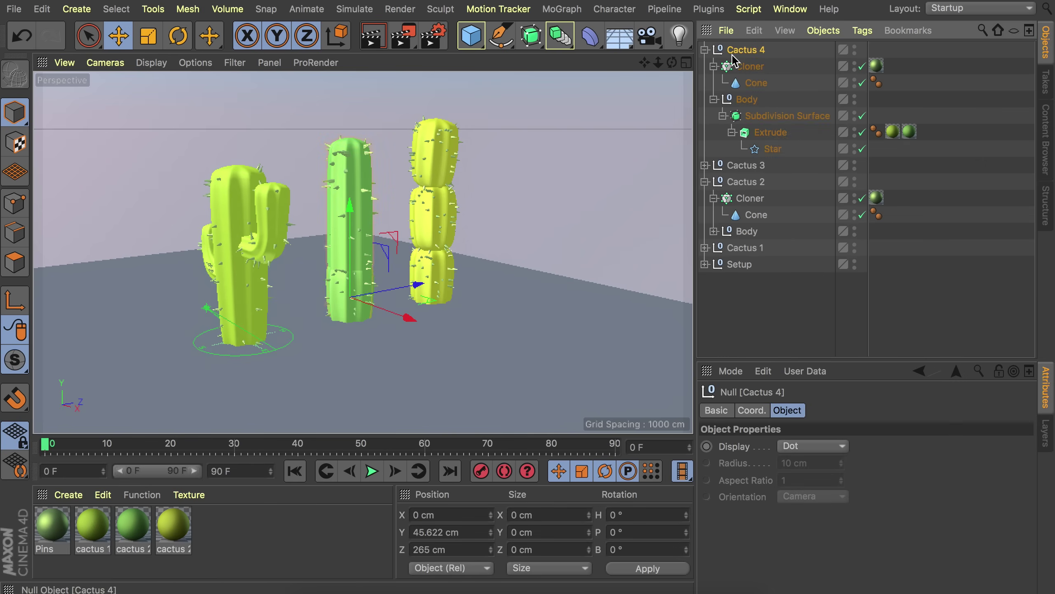
drag(405, 285, 523, 265)
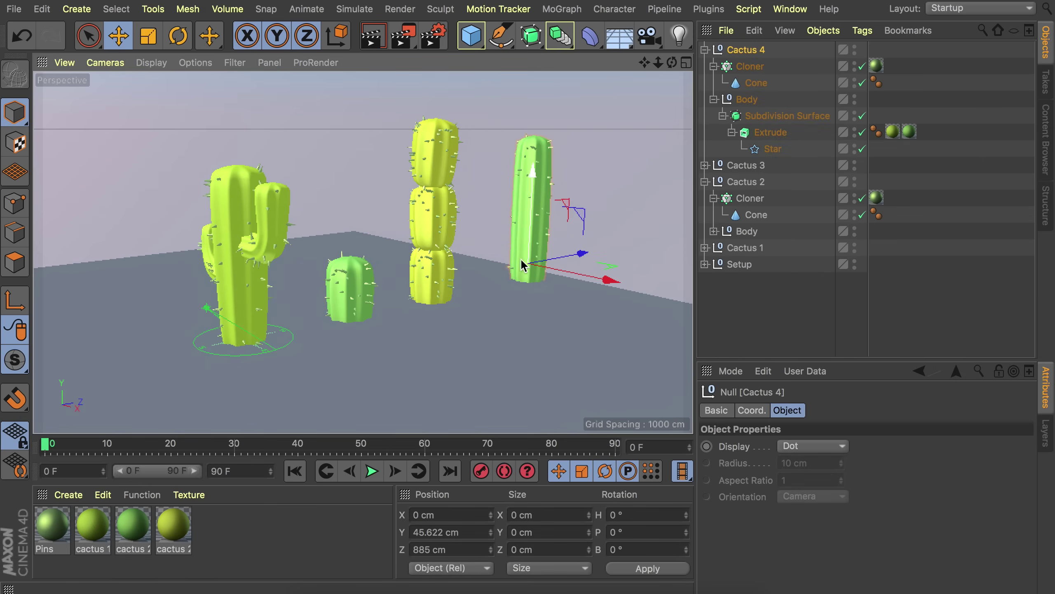
Scale Cactus 4's Star profile down to about 64 cm across to make the stem thinner.
alt+middle_drag(522, 265, 323, 330)
scroll(323, 330, up, 5)
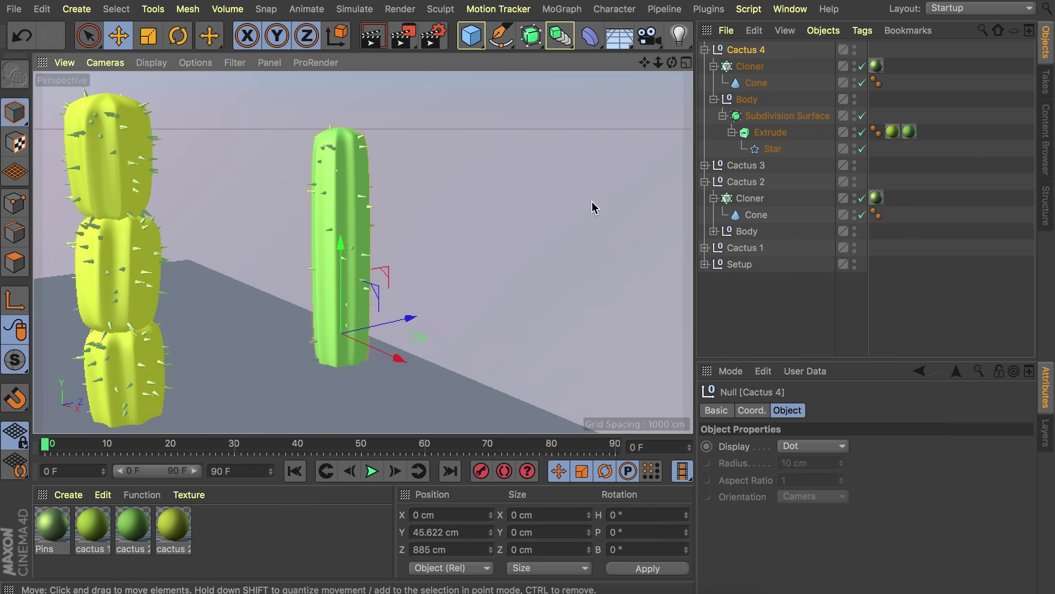
click(773, 149)
key(t)
drag(532, 233, 205, 286)
alt+drag(205, 286, 384, 279)
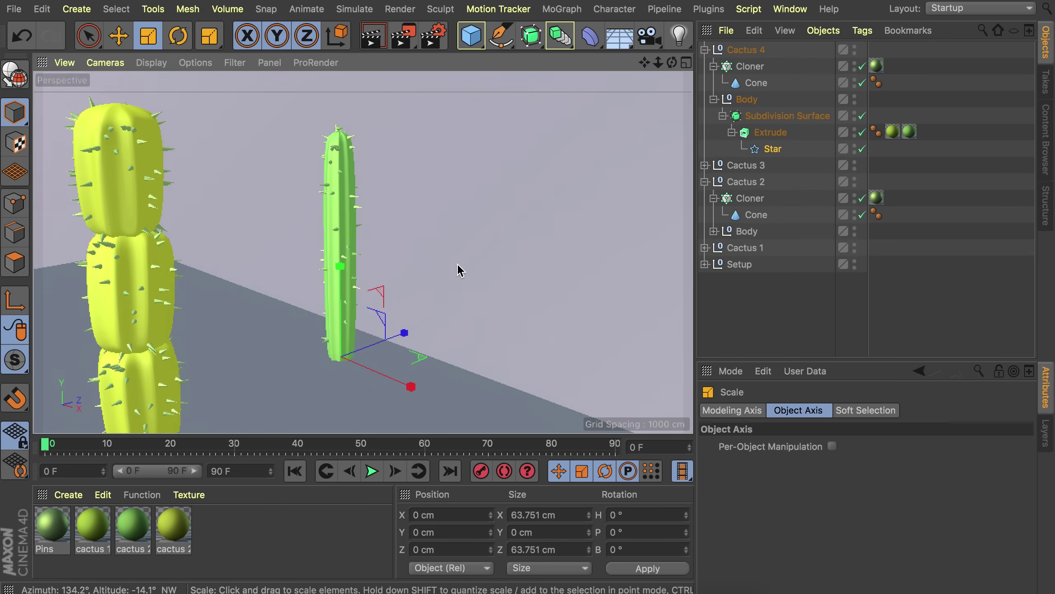
Add a Bend deformer and place it inside Cactus 4's Body null, above the Subdivision Surface.
click(590, 35)
click(152, 58)
drag(738, 49, 739, 56)
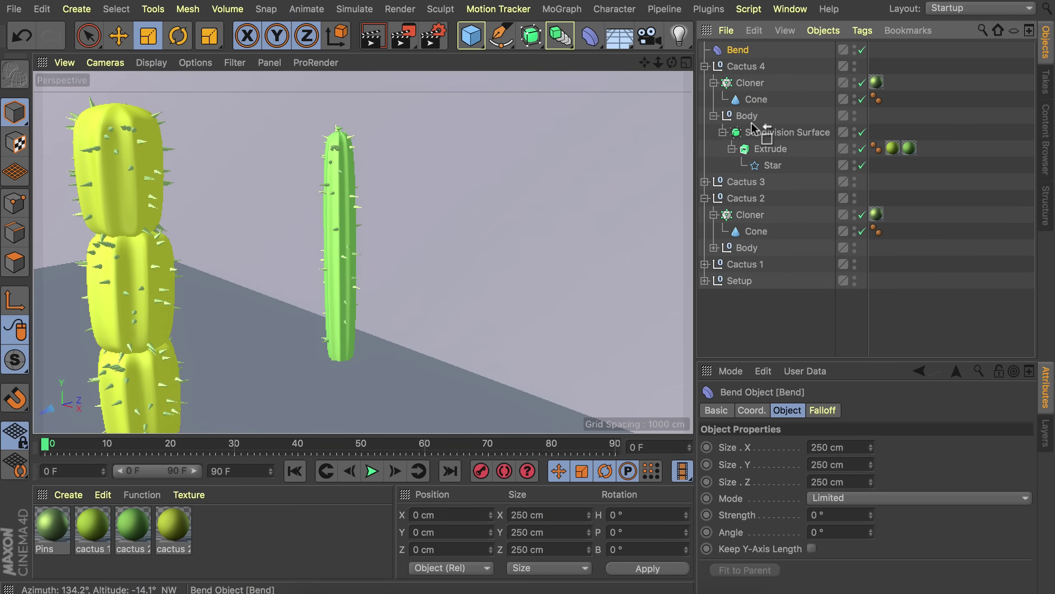
drag(748, 125, 748, 127)
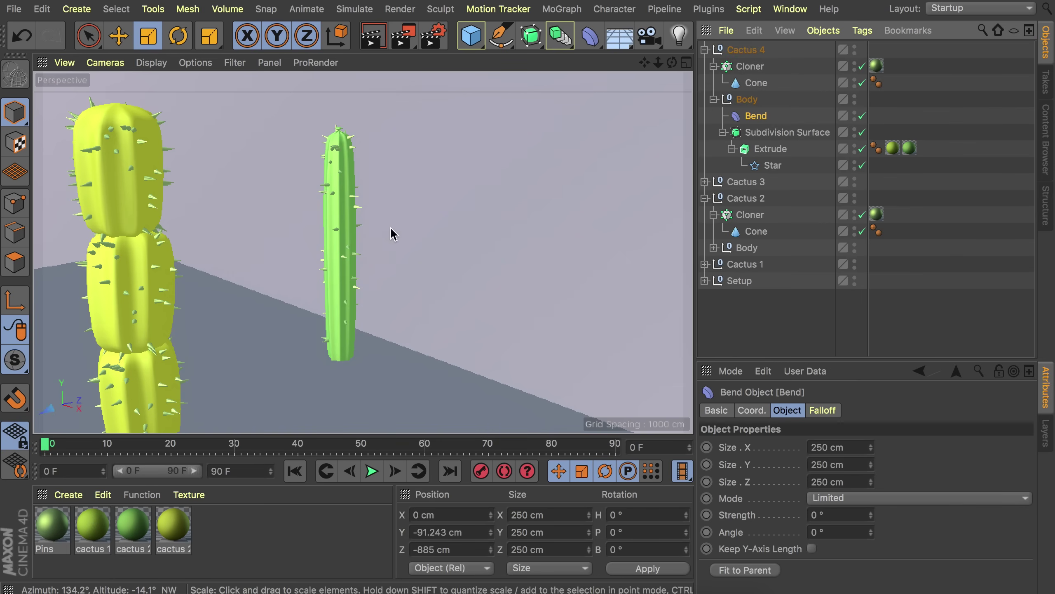
Center the Bend deformer on its parent with the Center to Parent command.
scroll(335, 241, down, 3)
key(shift+c)
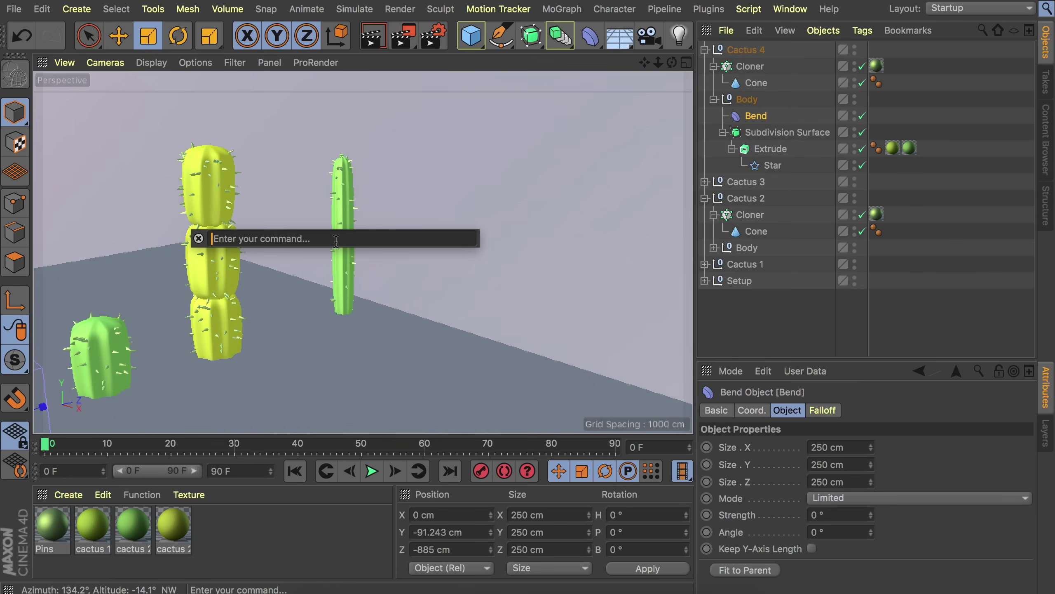
text(center to p)
key(Return)
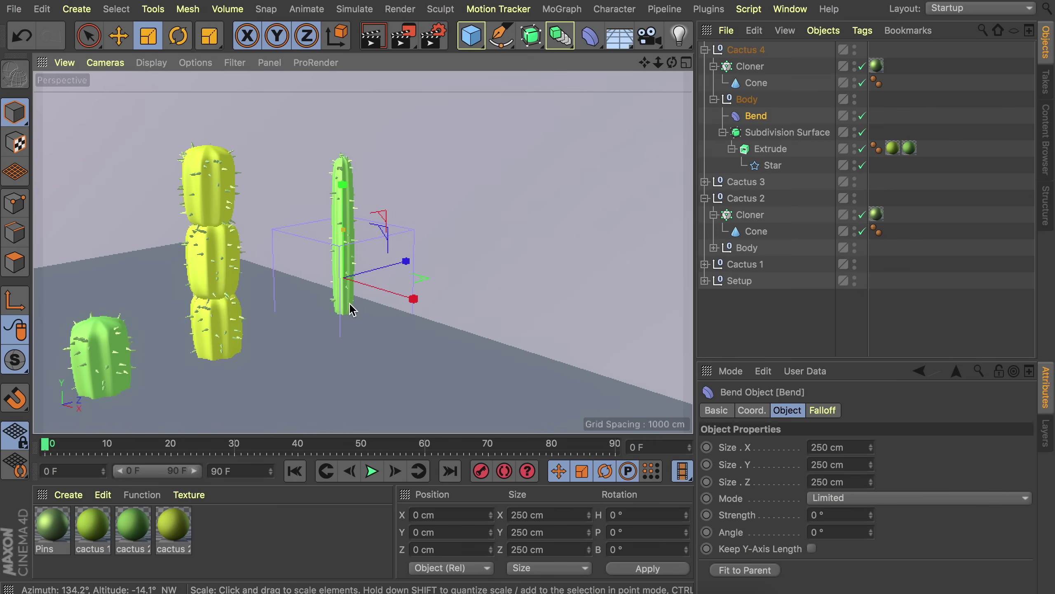
mouse_move(337, 168)
alt+mouse_down()
mouse_move(347, 257)
mouse_move(337, 175)
alt+mouse_up()
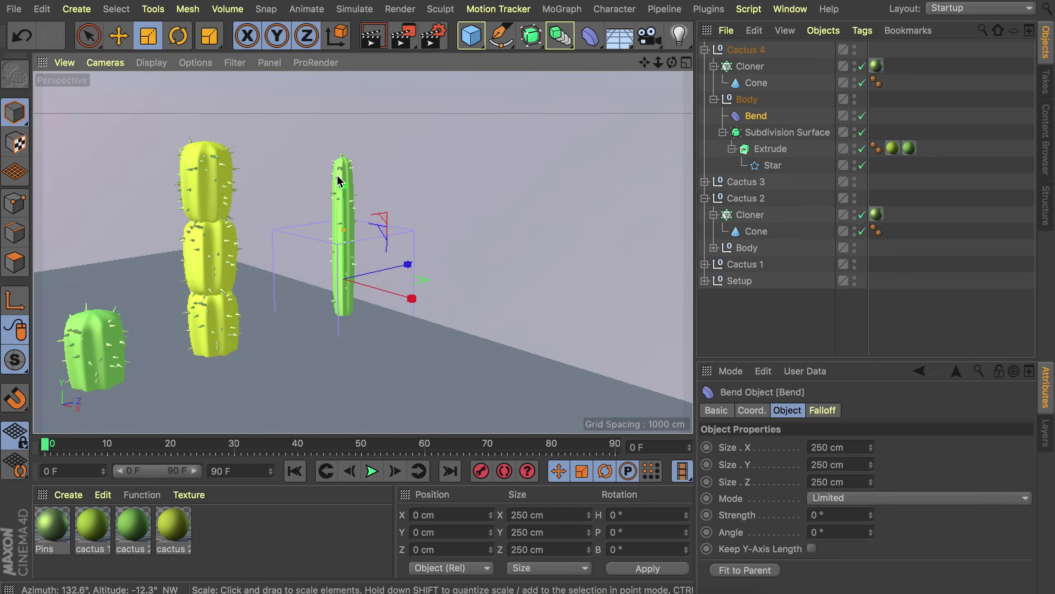
Set the Bend's size to 40 × 444 × 40 cm and raise it to about Y 96 cm around the stem.
click(755, 118)
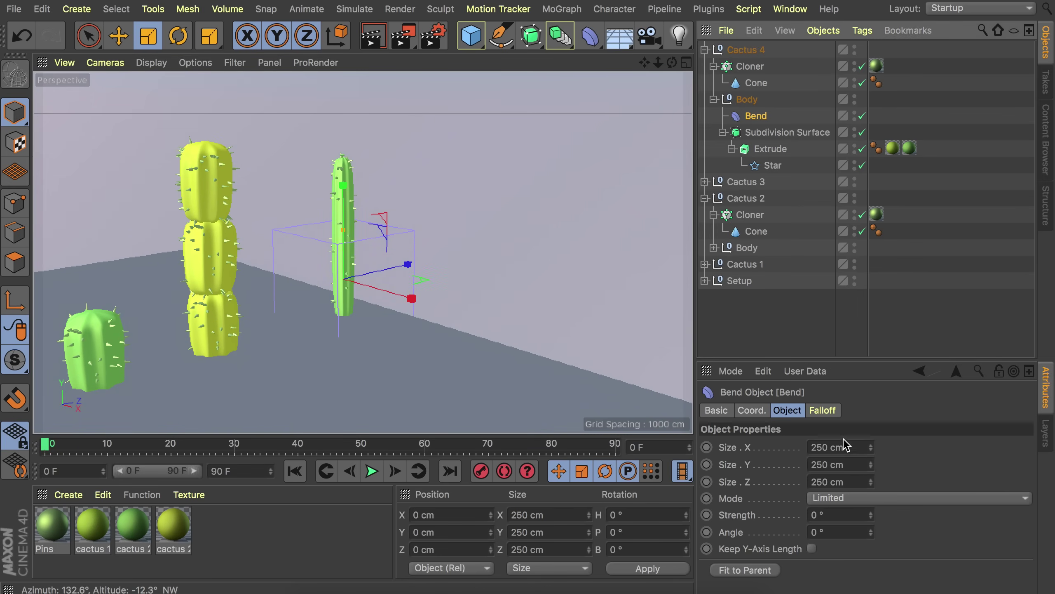
click(771, 166)
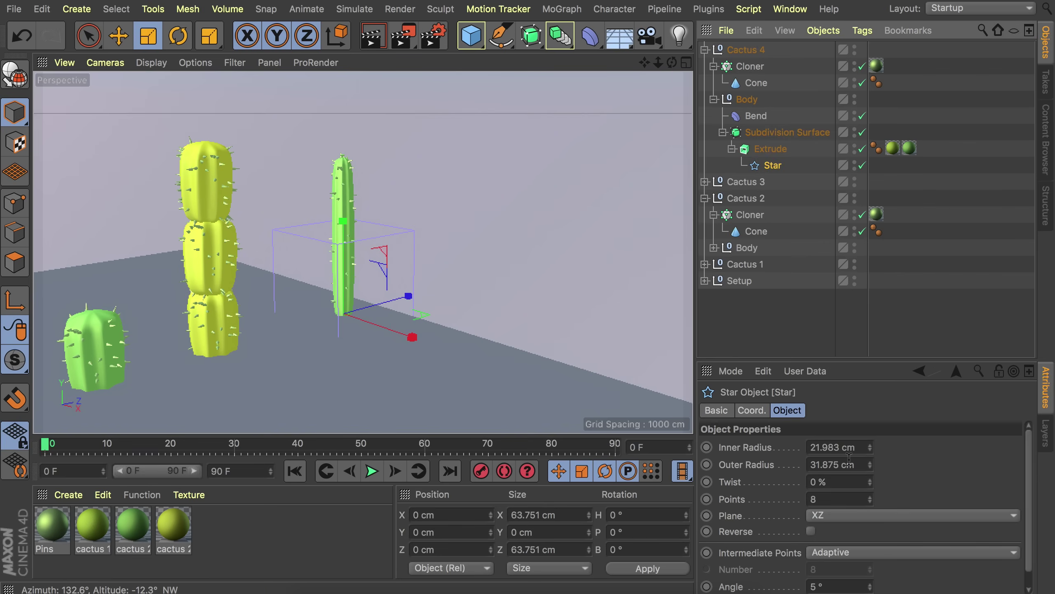
click(756, 116)
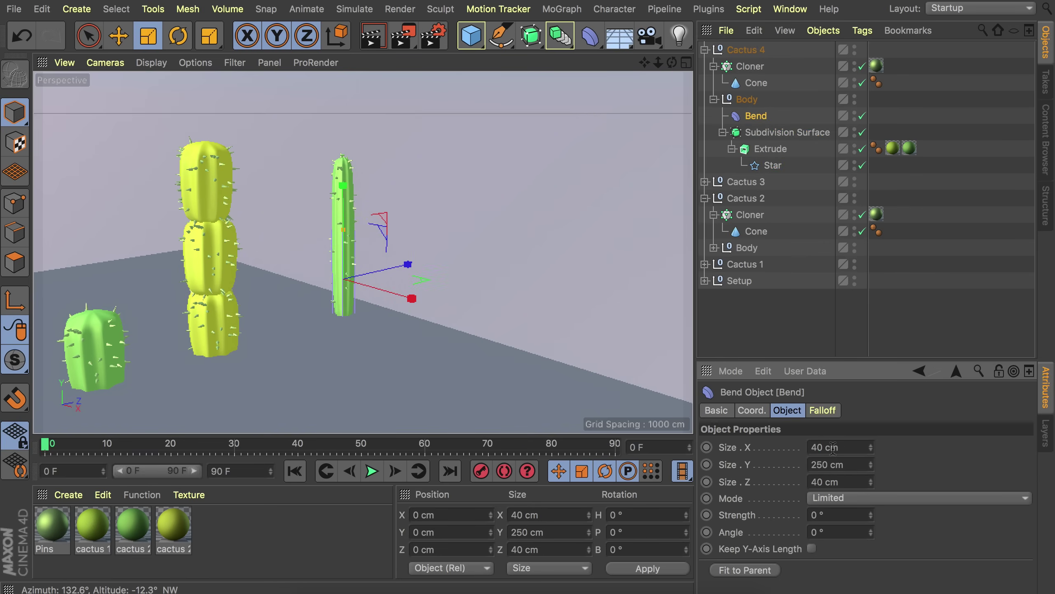
drag(871, 464, 871, 433)
key(e)
drag(345, 244, 352, 210)
click(763, 118)
Bend Cactus 4 sideways in the viewport to a strength of about 41° at an angle of about 304°.
scroll(341, 149, up, 5)
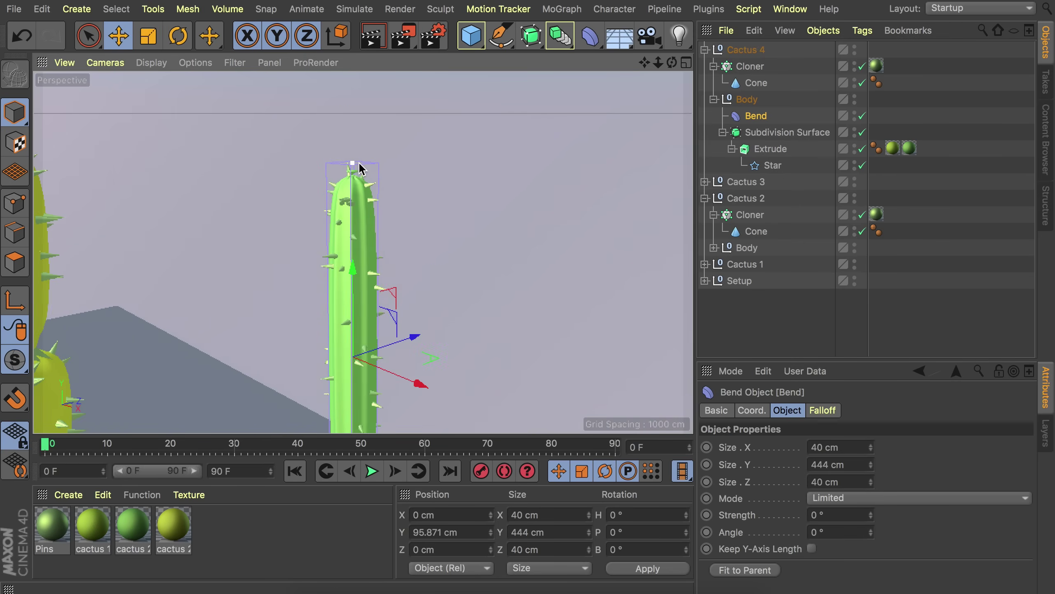
alt+drag(354, 165, 348, 200)
drag(352, 159, 301, 209)
Try a radius of 10 cm for the start and end fillet caps of Cactus 4's Extrude.
scroll(303, 214, up, 4)
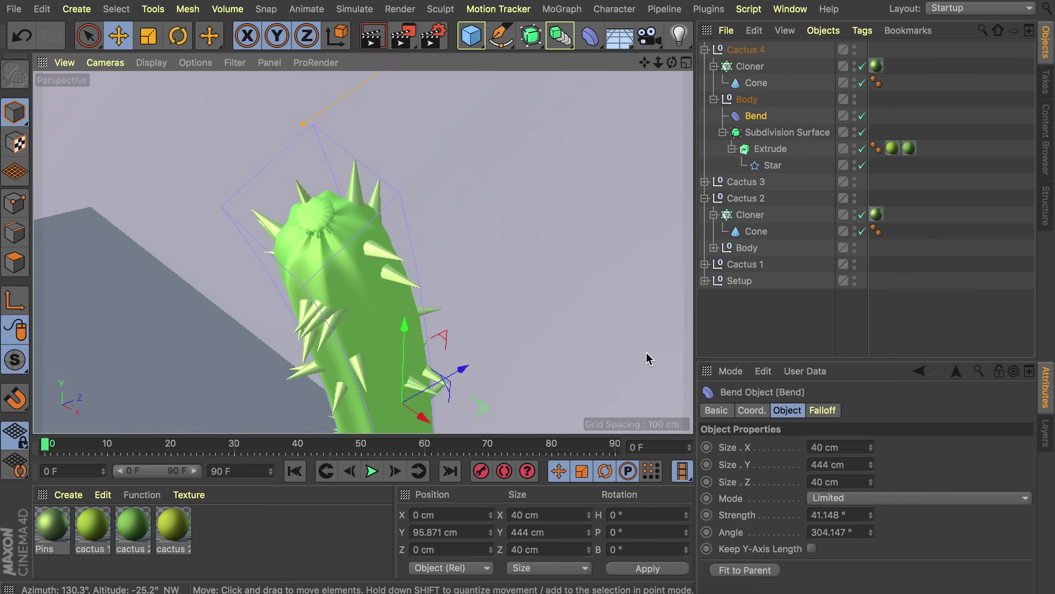
click(771, 150)
click(822, 411)
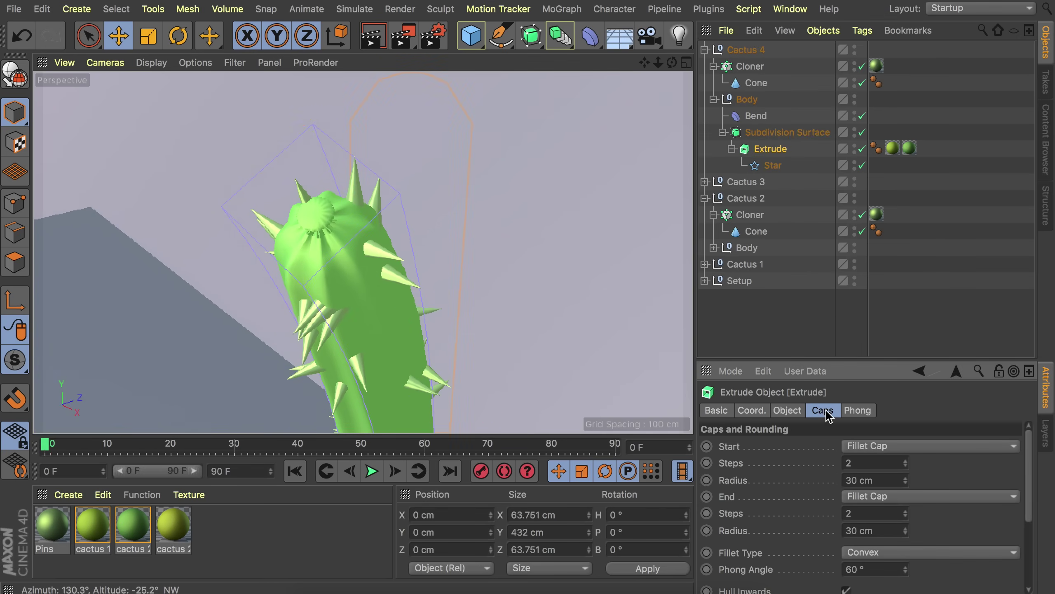
click(883, 480)
text(10)
key(Tab)
key(Tab)
text(10)
key(Return)
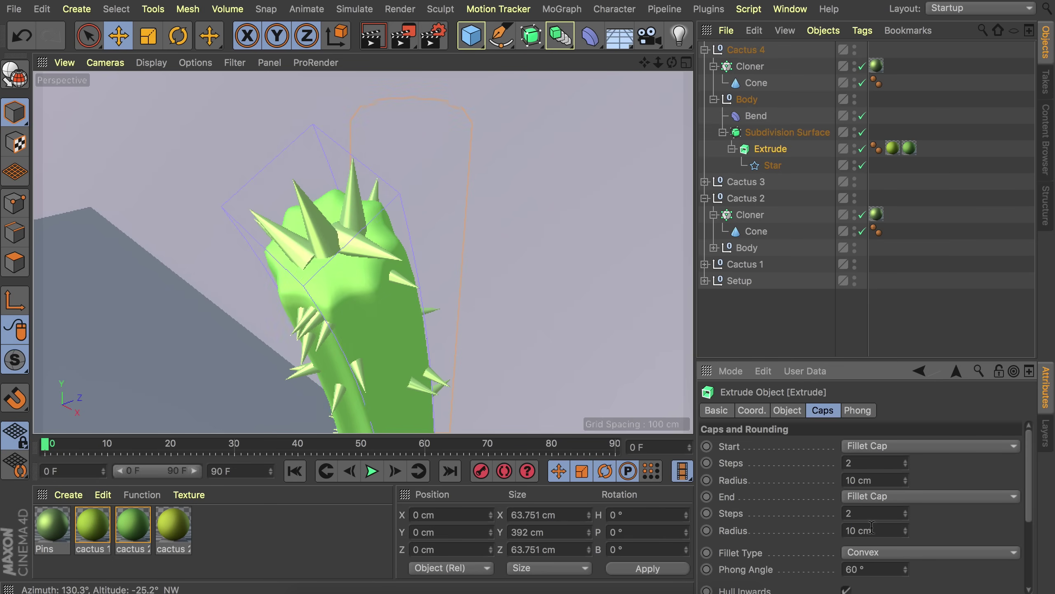
Set the start and end fillet cap radii of Cactus 4's Extrude to 20 cm.
click(873, 483)
text(20)
key(Tab)
key(Tab)
text(2)
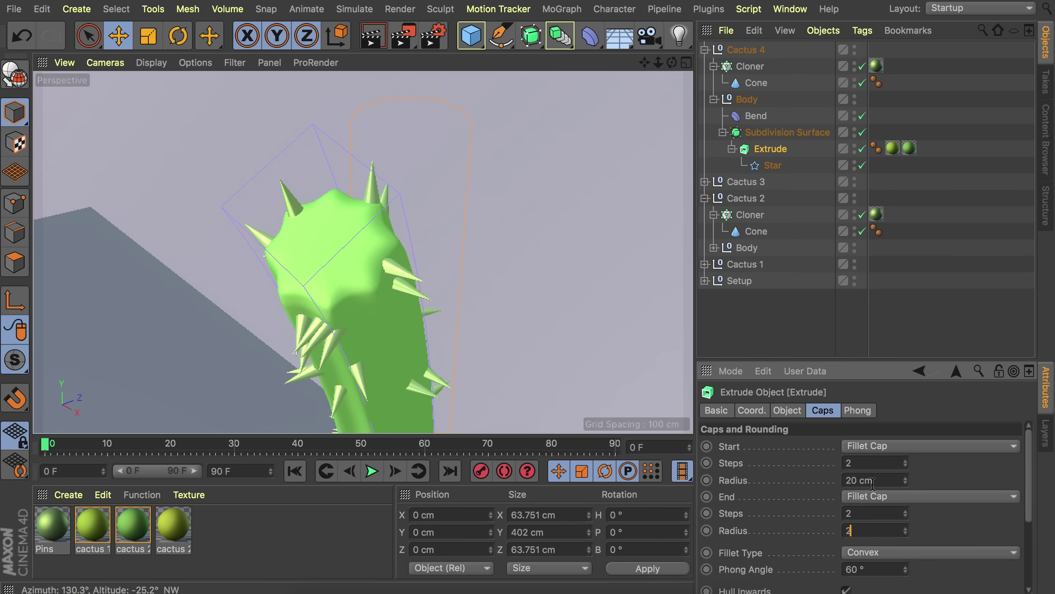
text(0)
key(Return)
click(923, 198)
Duplicate the Cactus 4 group and move the copy beside the original, to about X 35 cm and Z 951 cm.
alt+right_drag(481, 221, 388, 301)
alt+drag(389, 300, 383, 236)
click(747, 50)
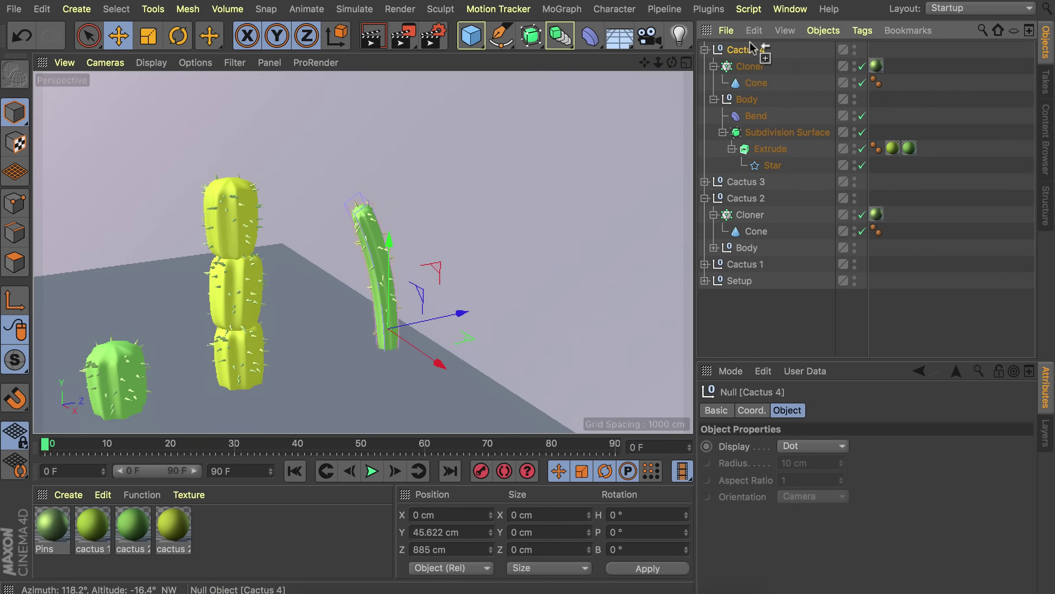
ctrl+drag(753, 48, 752, 49)
click(771, 165)
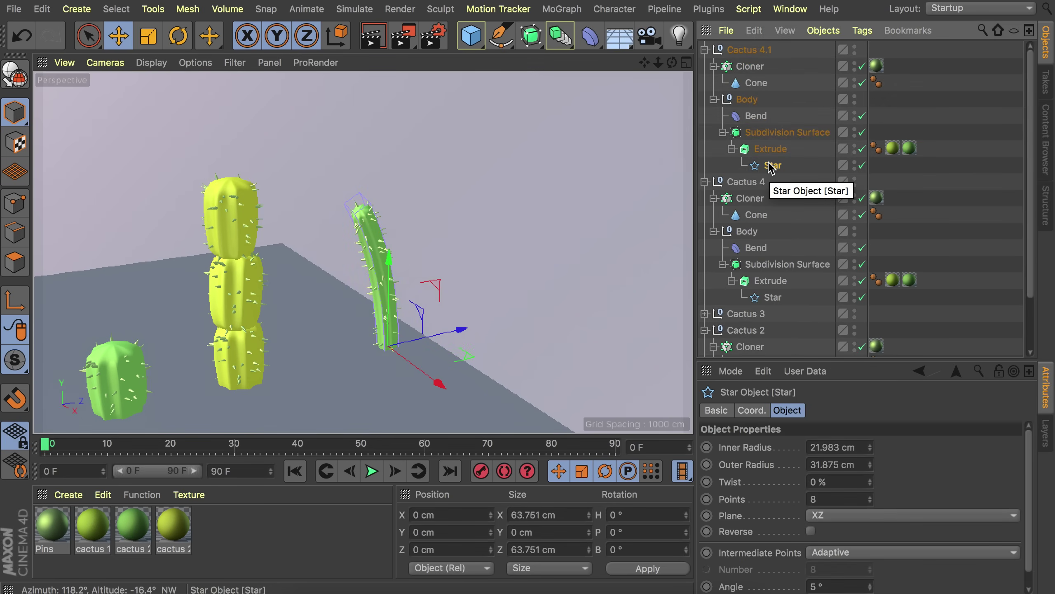
click(749, 50)
drag(429, 353, 461, 354)
Shorten Cactus 4.1 by lowering its Extrude's Y movement, and rotate the stem to lean away from Cactus 4.
click(770, 149)
drag(925, 448, 925, 516)
key(r)
alt+drag(413, 348, 428, 374)
click(755, 115)
click(749, 50)
click(705, 50)
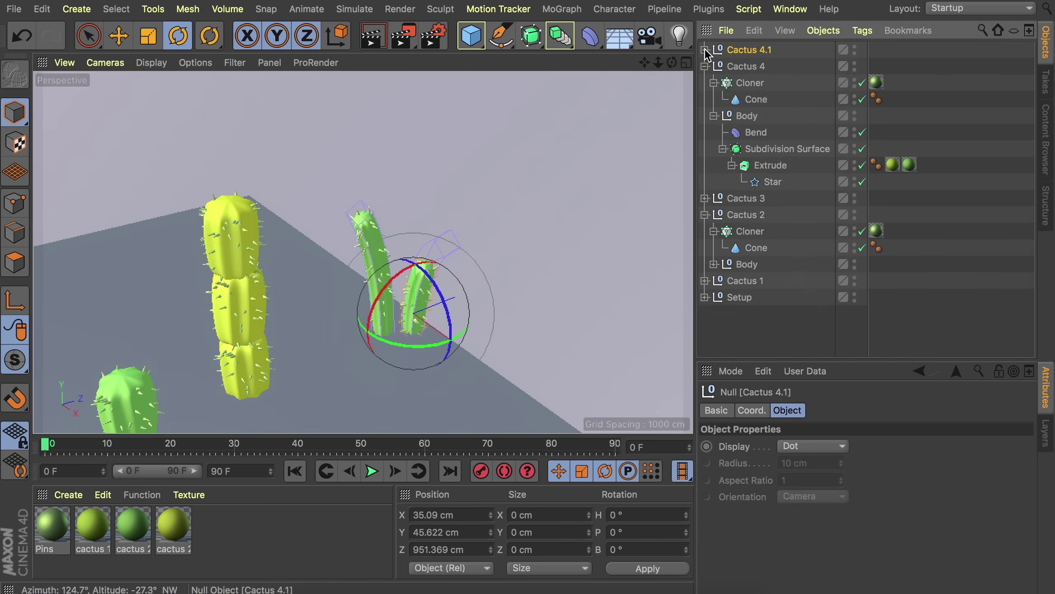
Duplicate Cactus 4.1 and change the strength and direction of the copy's Bend.
click(704, 67)
ctrl+drag(749, 50, 749, 44)
key(e)
click(705, 50)
click(755, 116)
alt+drag(416, 266, 602, 259)
Move the newest copy to another spot at the base of the cactus clump.
drag(487, 219, 316, 281)
alt+drag(399, 287, 328, 283)
drag(371, 253, 371, 309)
click(749, 49)
alt+drag(423, 345, 320, 355)
click(705, 50)
Rotate Cactus 4.1, duplicate it as another stem, and spread the stems around the clump's base.
click(748, 66)
key(r)
drag(410, 391, 490, 354)
ctrl+drag(749, 67, 749, 44)
key(e)
click(746, 99)
drag(380, 349, 270, 301)
alt+drag(316, 308, 436, 332)
Shorten Cactus 4.4 by lowering its Extrude's Y movement and adjust its Bend.
click(704, 50)
click(770, 149)
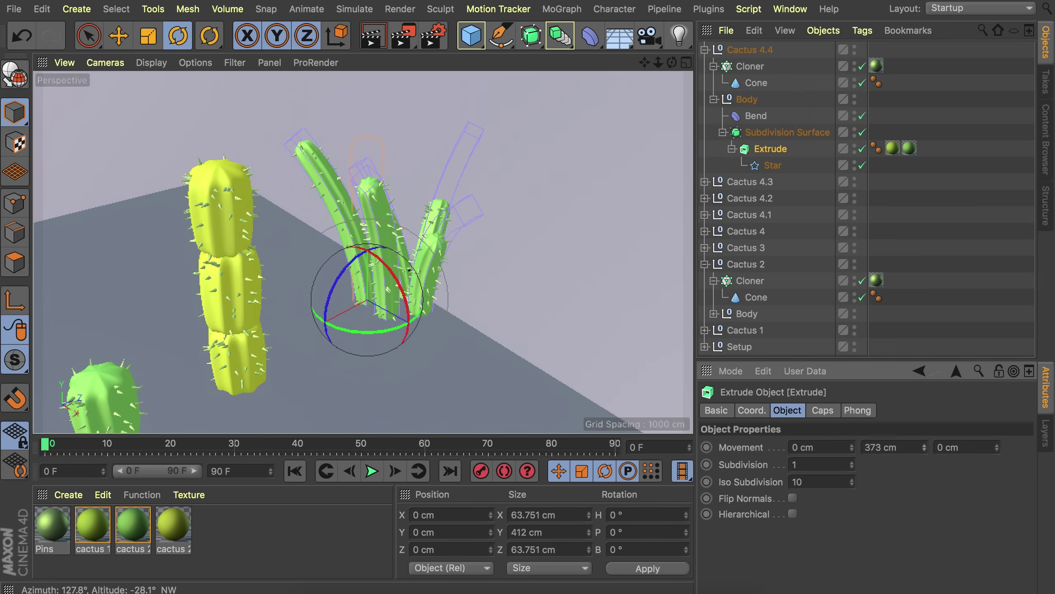
drag(936, 447, 936, 490)
click(755, 116)
alt+drag(358, 233, 390, 245)
click(392, 208)
Adjust the Bend of the original Cactus 4 stem in the viewport.
click(704, 232)
click(756, 297)
drag(361, 166, 344, 193)
Duplicate Cactus 4, rotate the copy and adjust its Bend so the stem stands nearly upright.
ctrl+drag(746, 232, 746, 224)
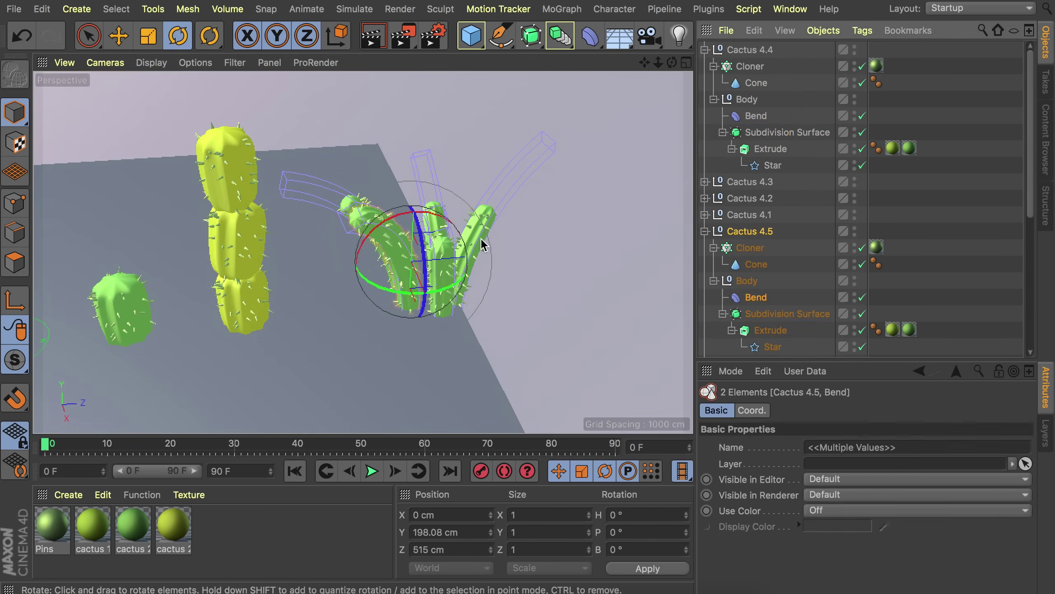
alt+drag(483, 243, 492, 291)
key(e)
click(756, 297)
drag(382, 231, 462, 135)
click(582, 174)
alt+drag(557, 233, 582, 208)
Change the height of the Cactus 4.1 stem through its Extrude's Y movement.
click(447, 295)
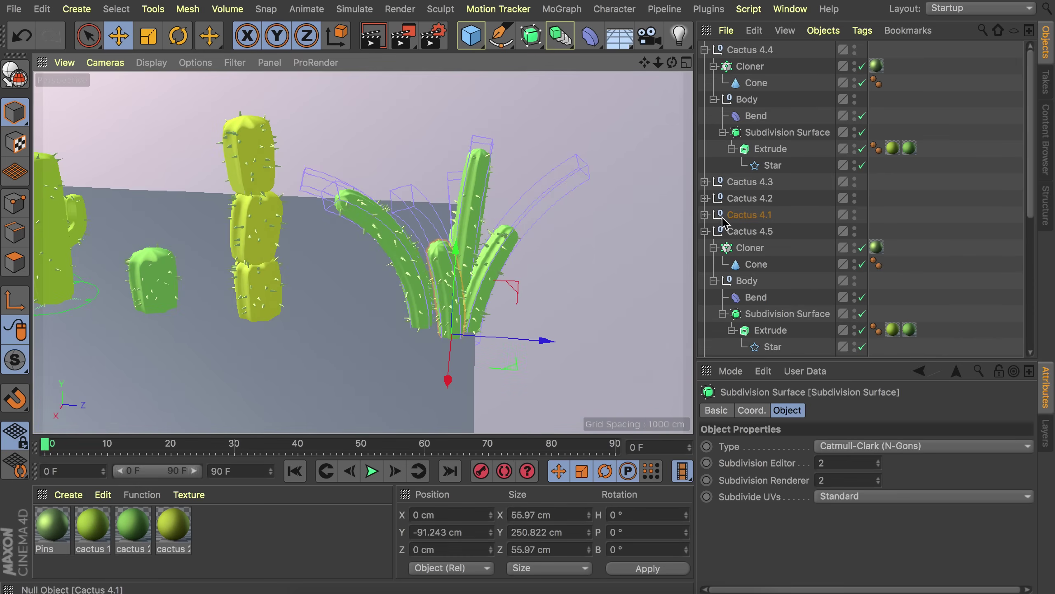
click(705, 215)
click(770, 314)
drag(926, 447, 926, 432)
alt+drag(476, 236, 511, 243)
Reshape Cactus 4.3's Bend in the viewport so its stem curves outward from the clump.
click(484, 291)
click(704, 181)
click(755, 248)
drag(574, 174, 630, 204)
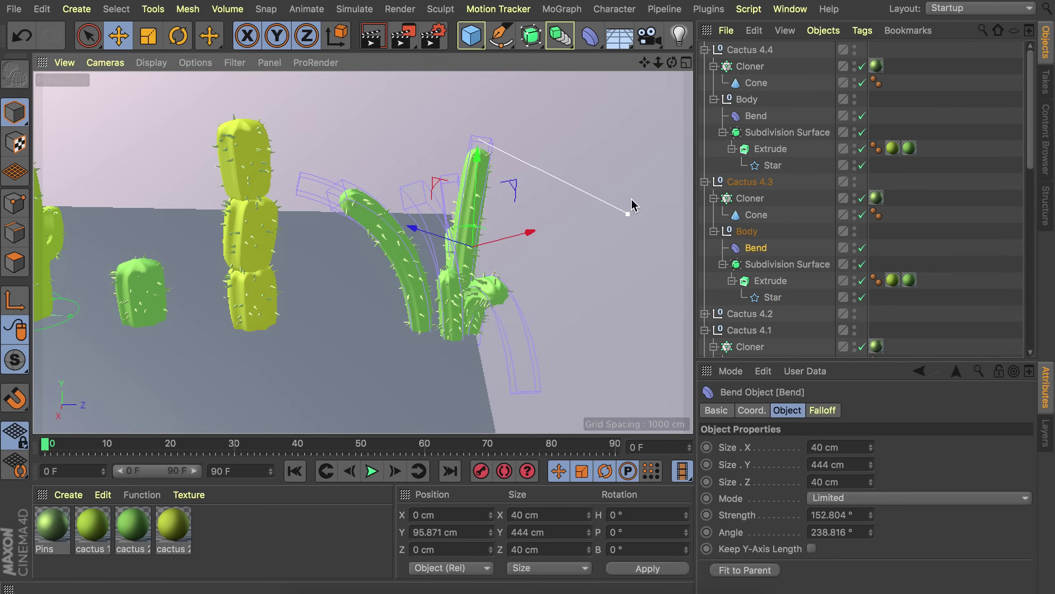
click(594, 232)
alt+drag(487, 246, 533, 239)
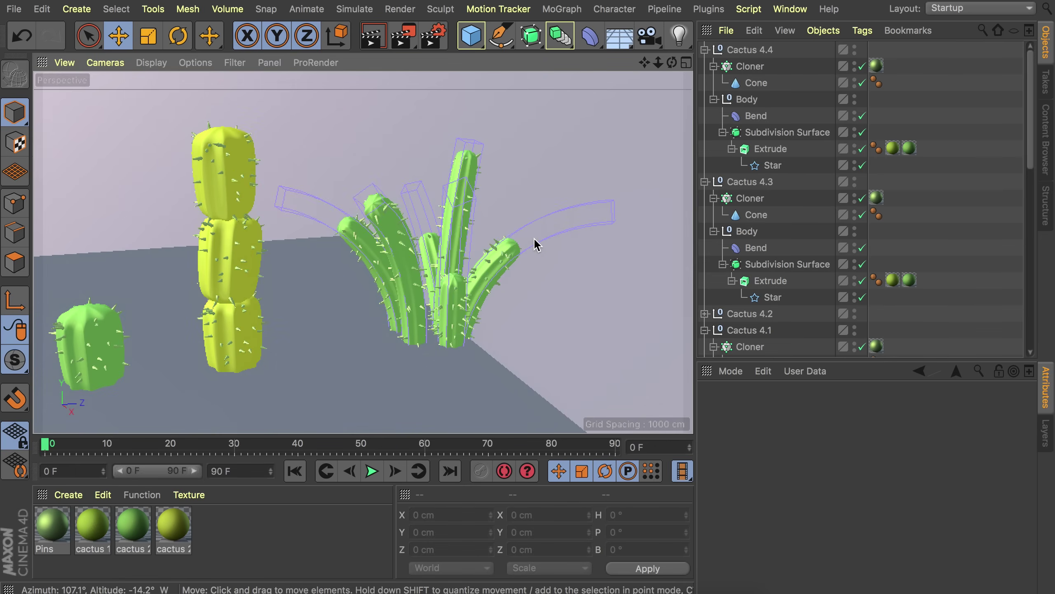